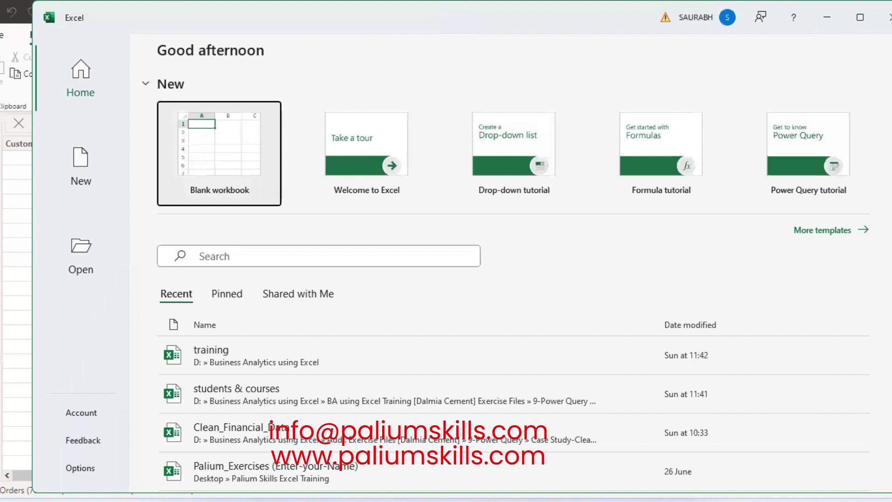
- Create a blank workbook, maximize it and open the Power Pivot data model window
click(185, 152)
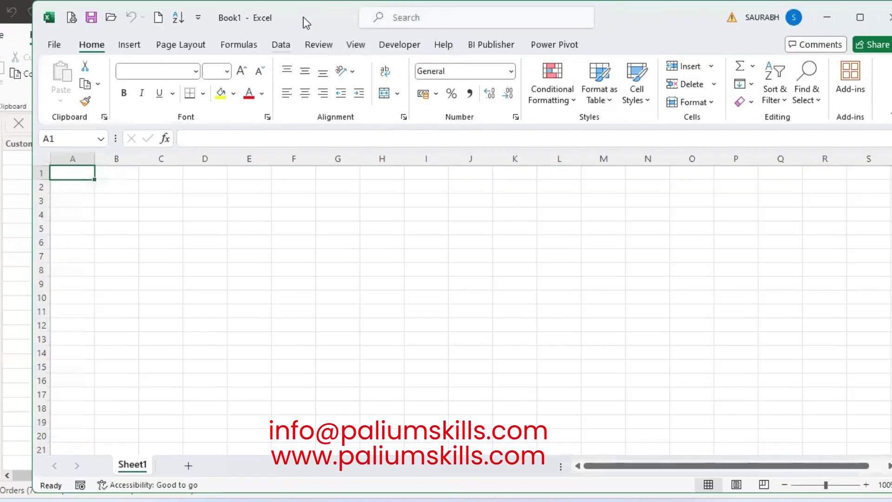
double_click(308, 21)
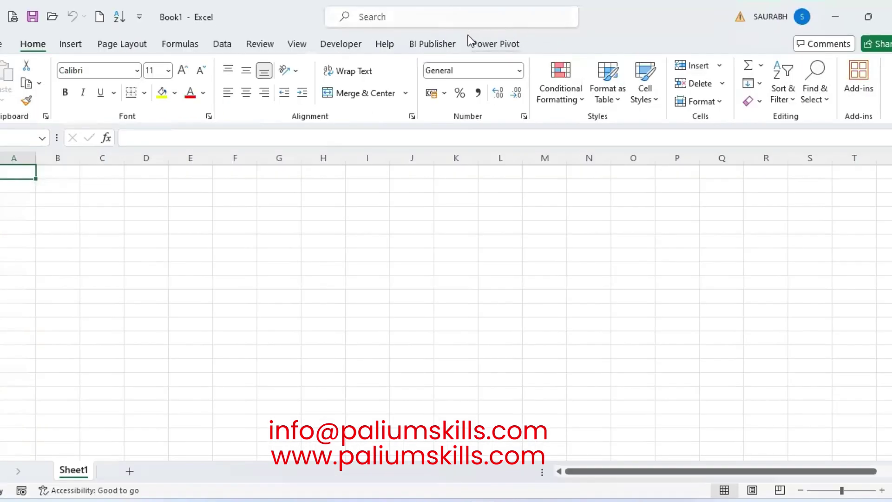
click(494, 44)
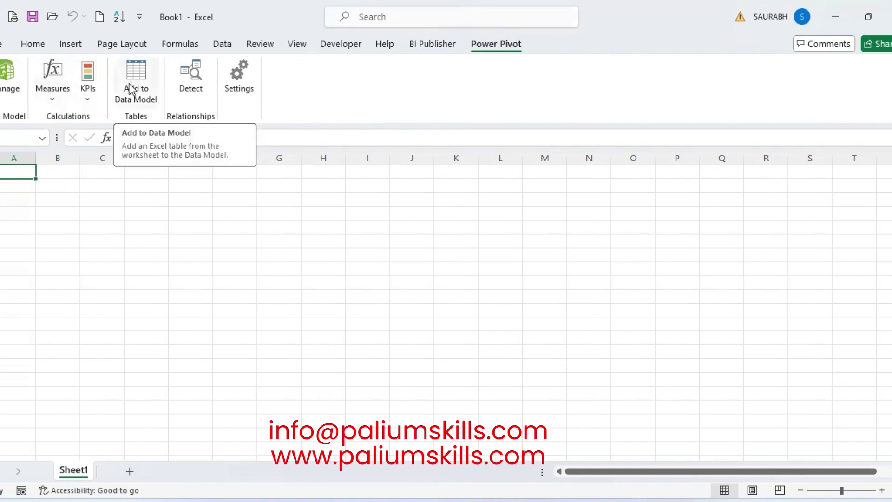
click(5, 74)
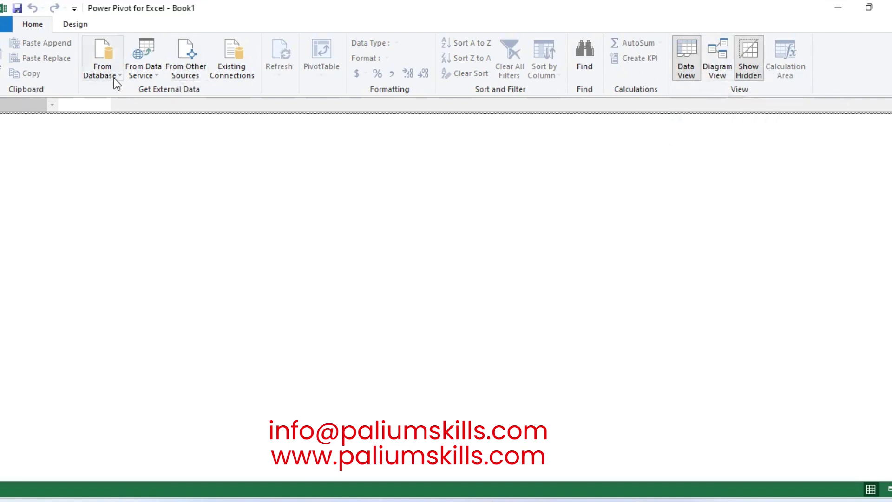
- Start a table import from an Excel file and choose the Orders workbook as the source
click(187, 69)
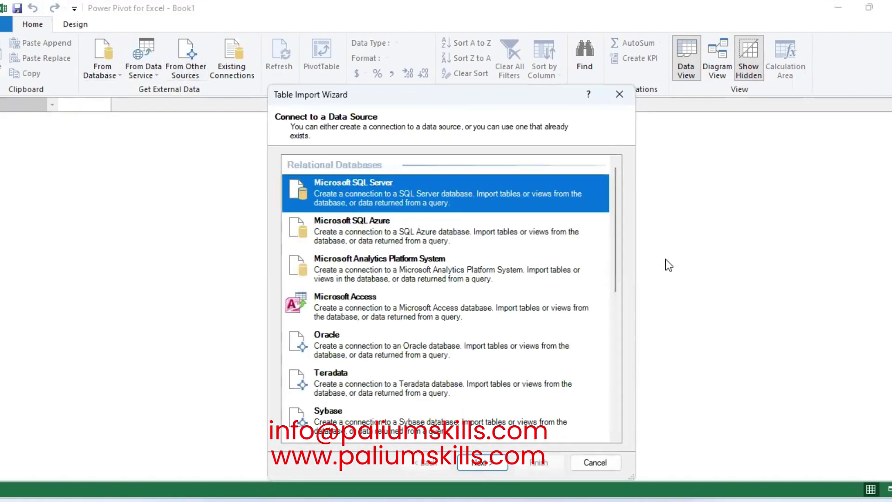
drag(615, 234, 603, 372)
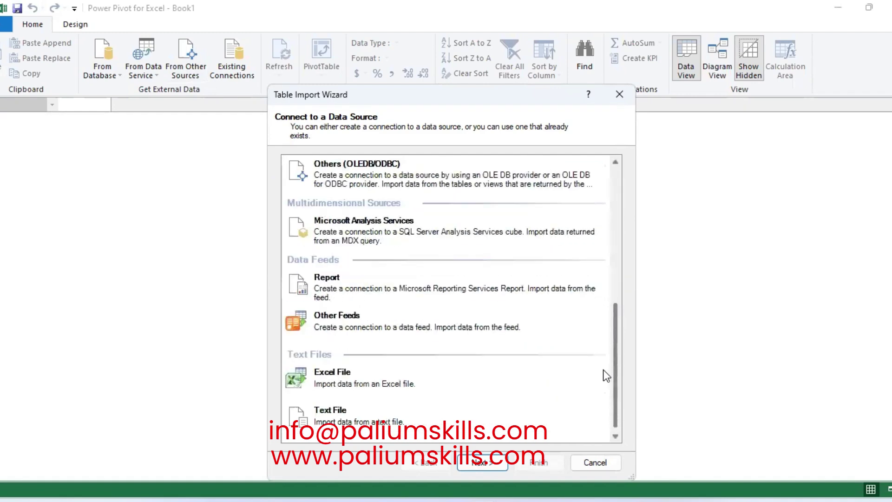
double_click(324, 375)
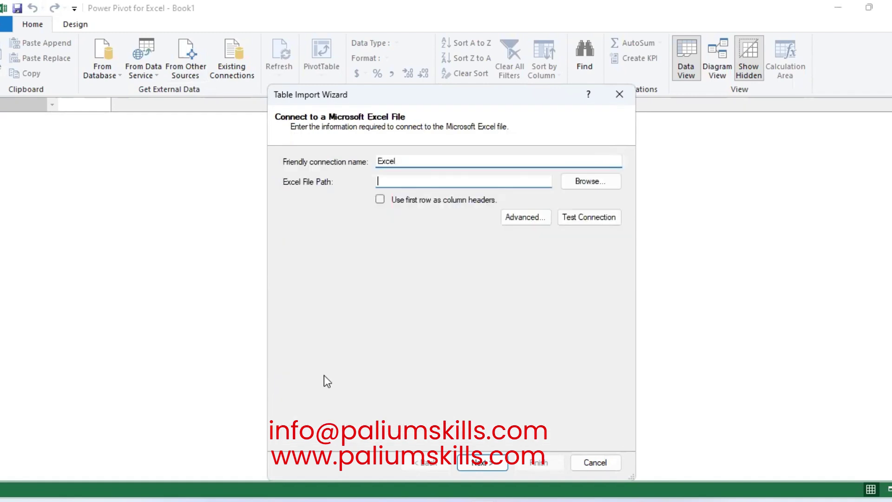
click(597, 183)
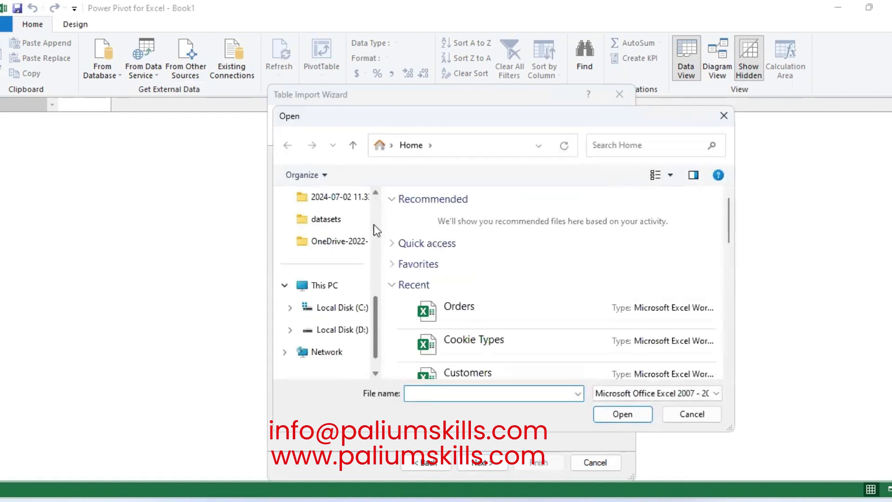
click(469, 308)
click(613, 414)
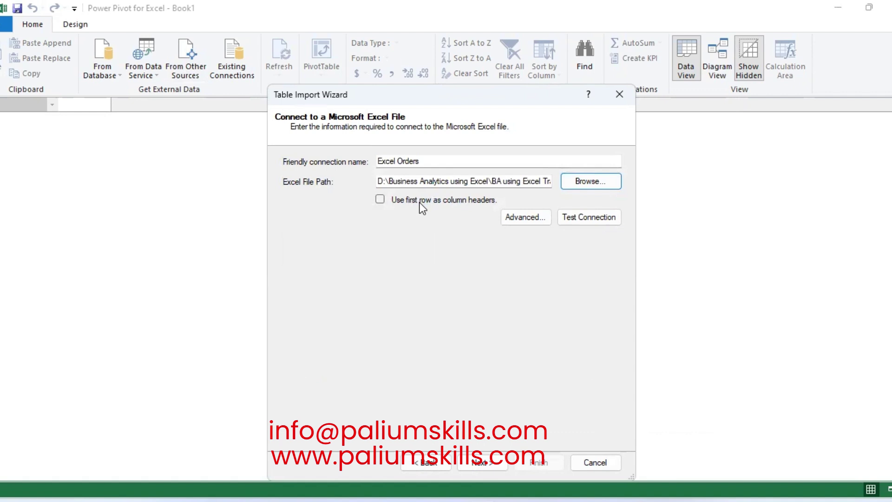
- Import the Orders$ sheet into the data model, using its first row as column headers
click(381, 200)
click(484, 463)
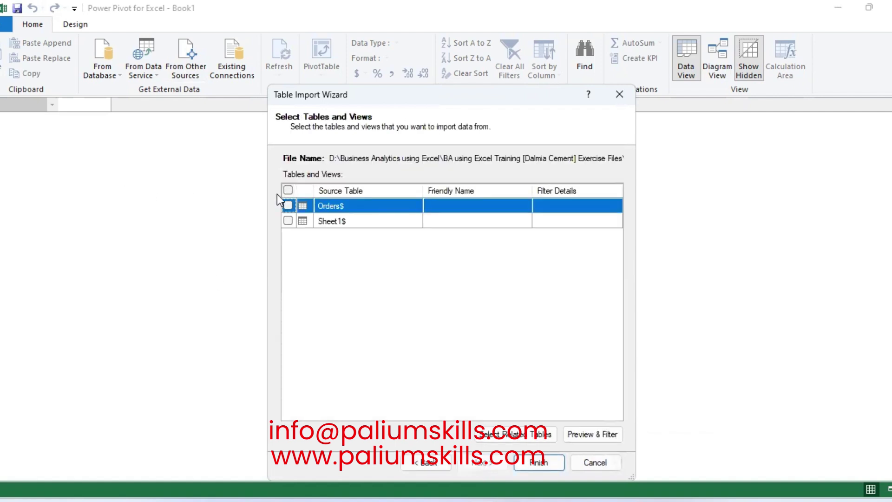
click(288, 206)
click(547, 464)
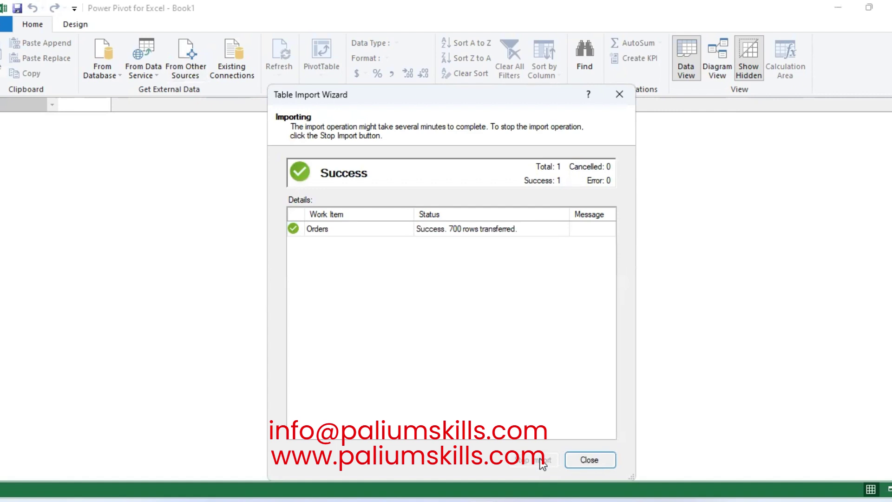
click(587, 460)
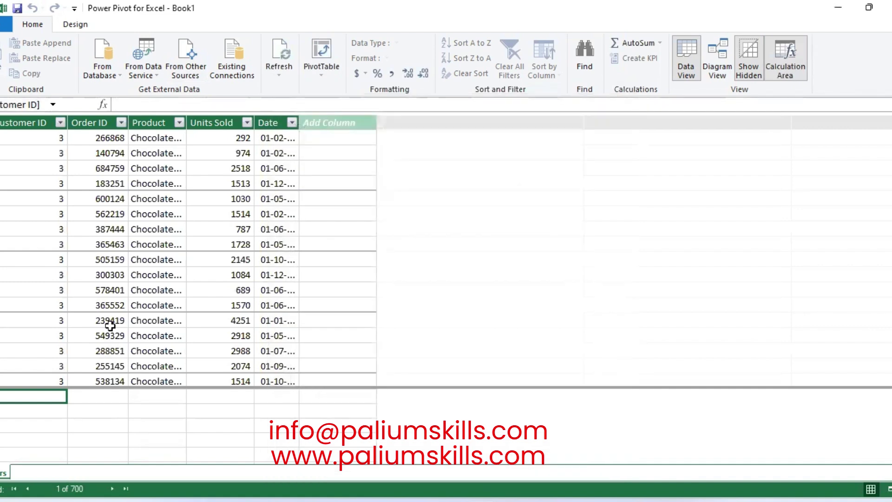
- Start another import from an Excel file and choose the Cookie Types workbook as the source
click(152, 66)
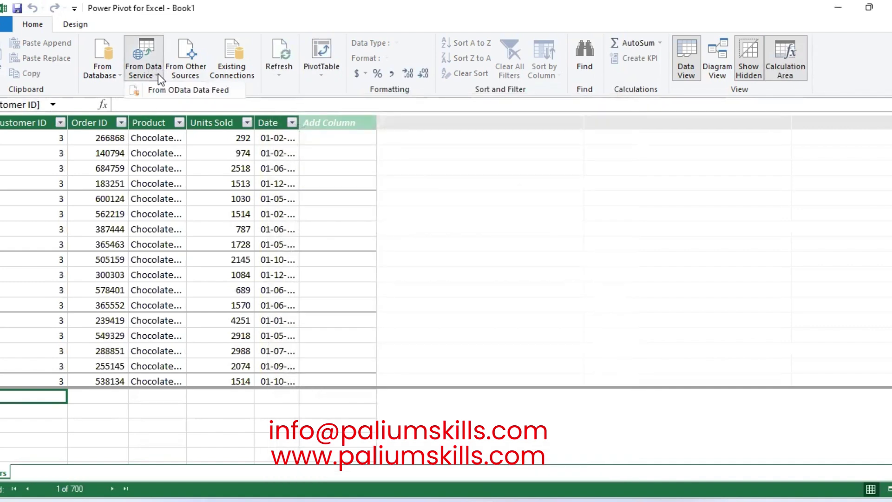
click(187, 70)
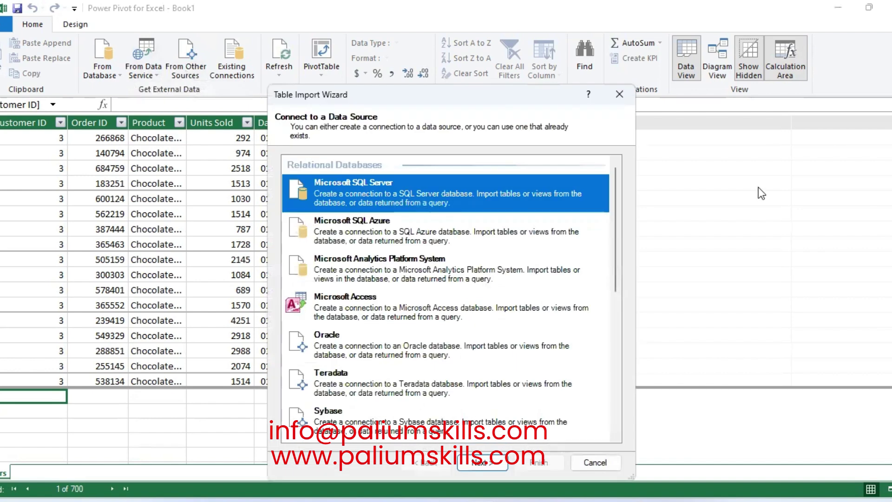
drag(618, 199, 616, 339)
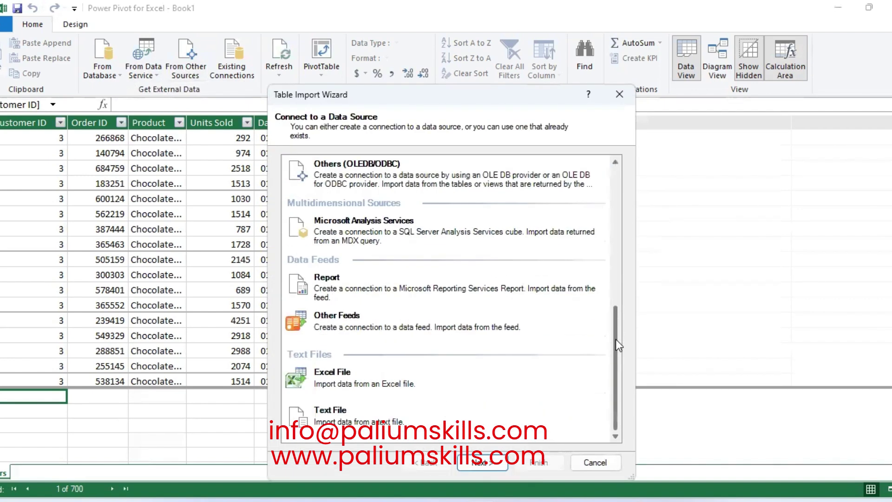
click(353, 381)
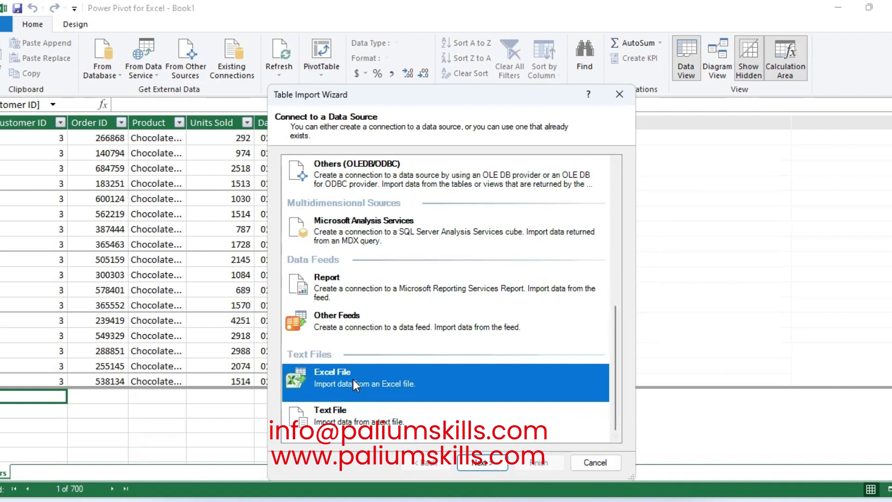
double_click(354, 379)
click(585, 182)
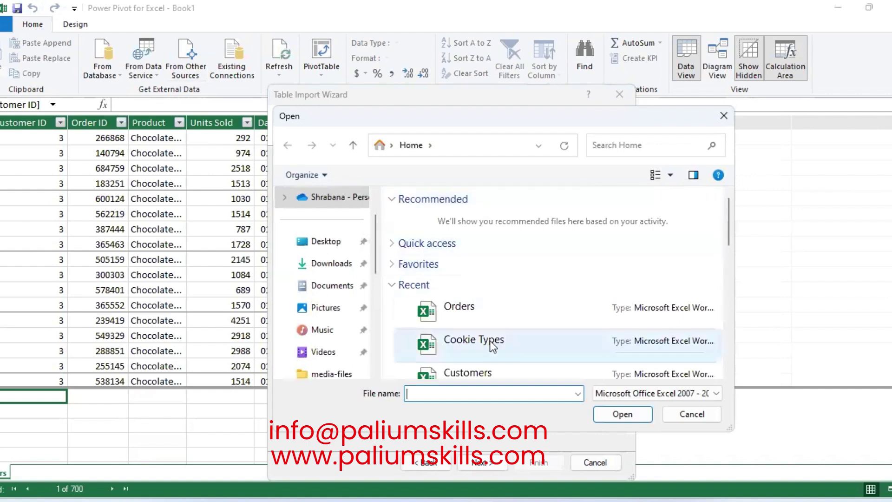
double_click(498, 359)
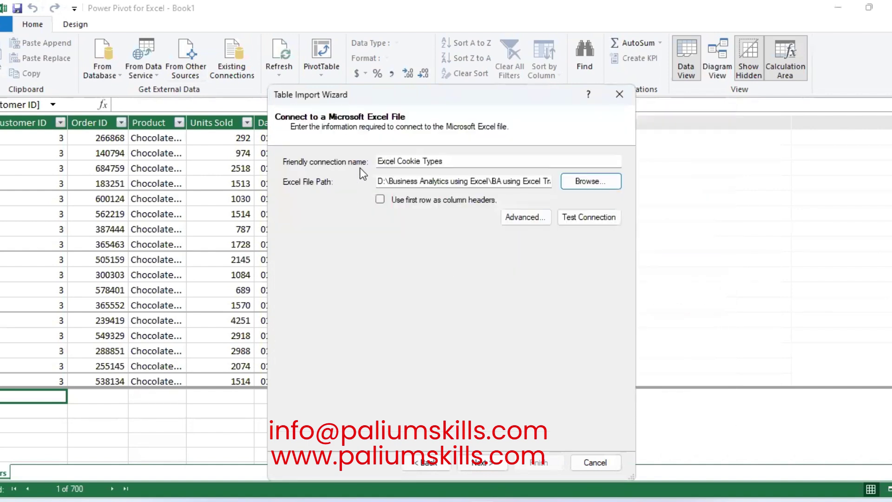
- Import the Cookie Types$ sheet into the data model with its first row as column headers
click(381, 201)
click(481, 463)
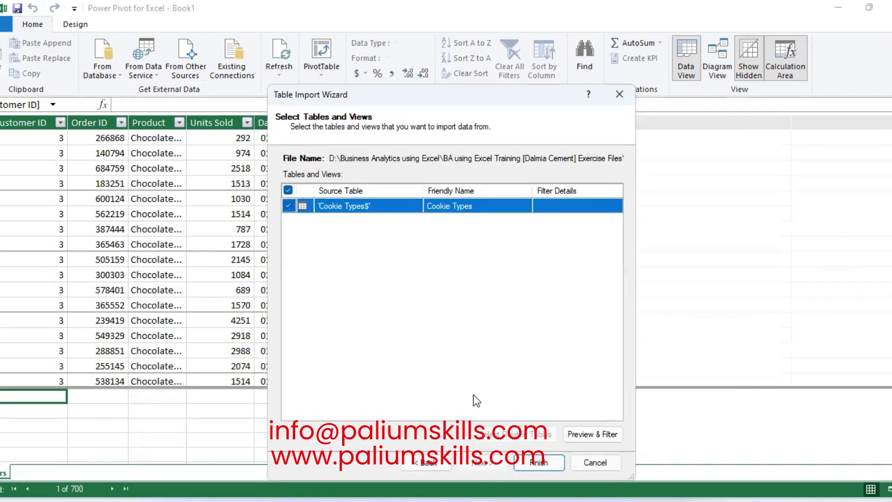
click(534, 463)
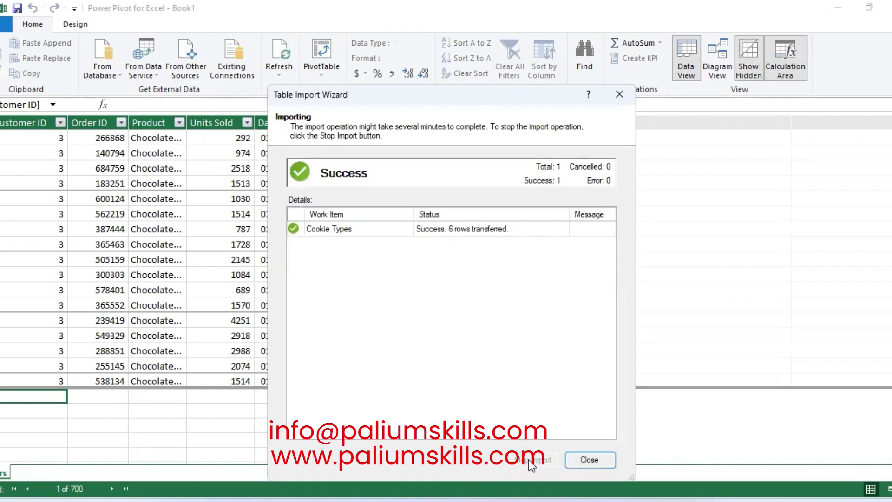
click(589, 461)
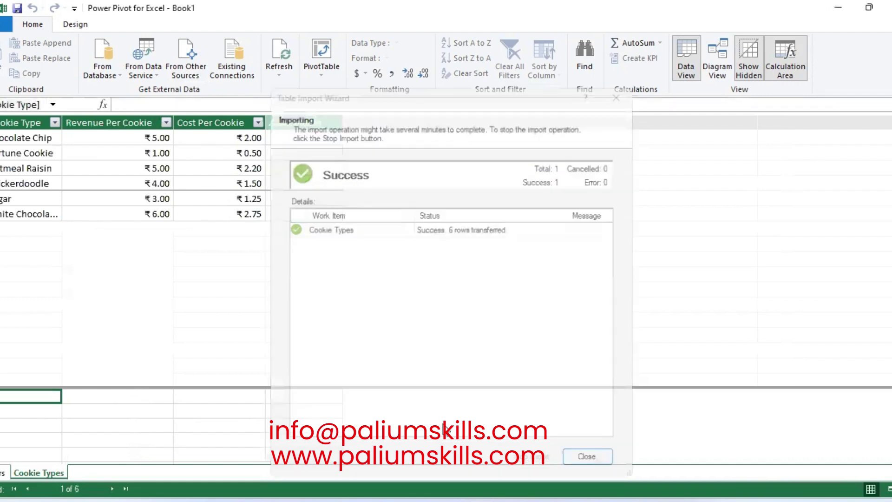
- Check the imported Orders table and the Cookie Types table in the data model
click(2, 474)
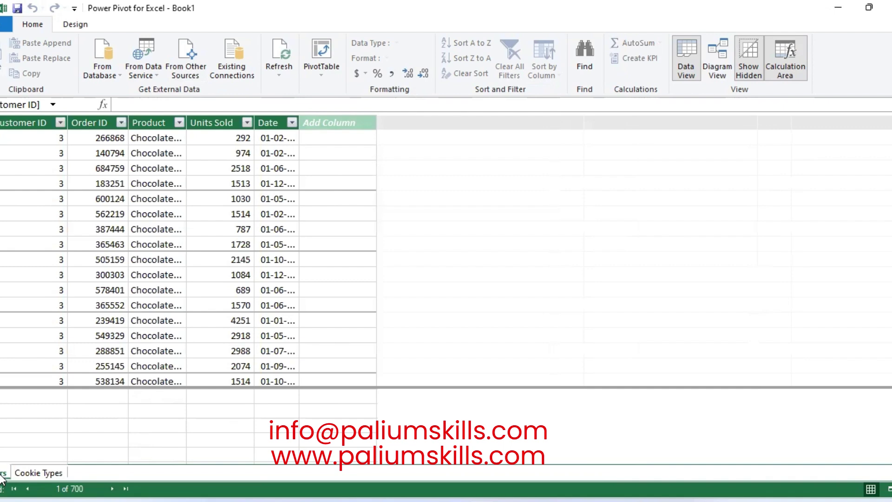
double_click(30, 472)
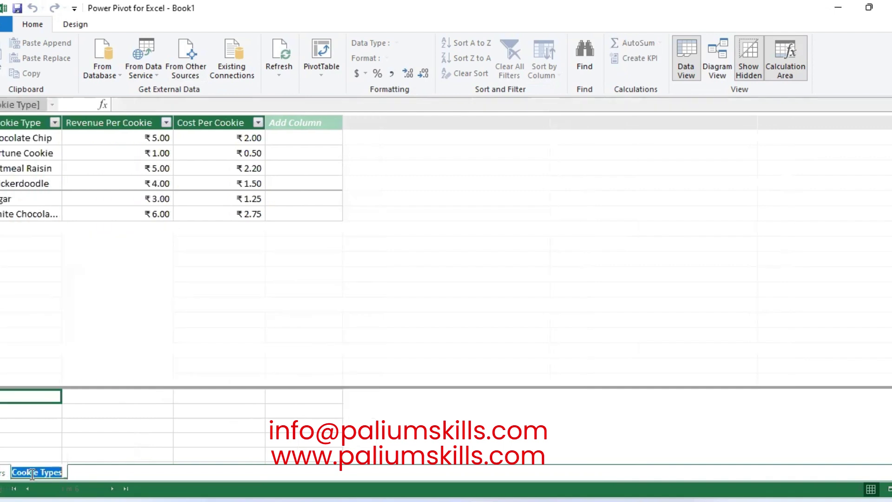
click(83, 439)
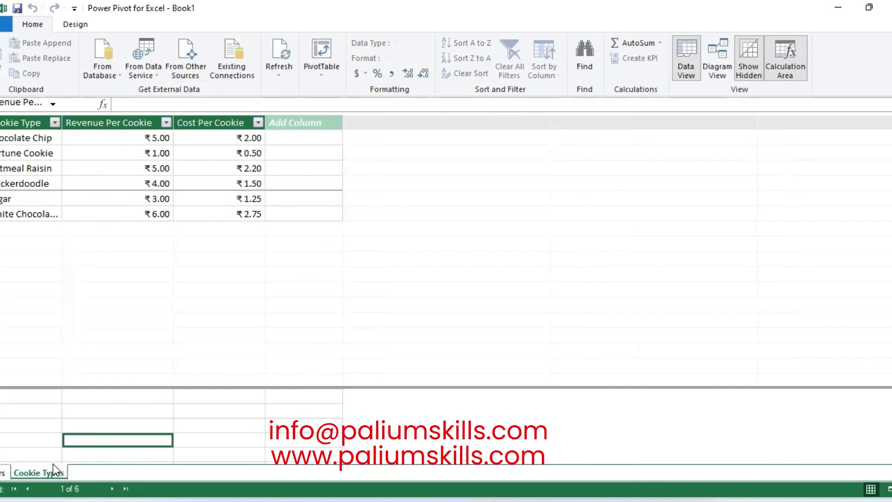
- Start a third import from an Excel file and choose the Customers workbook as the source
click(149, 77)
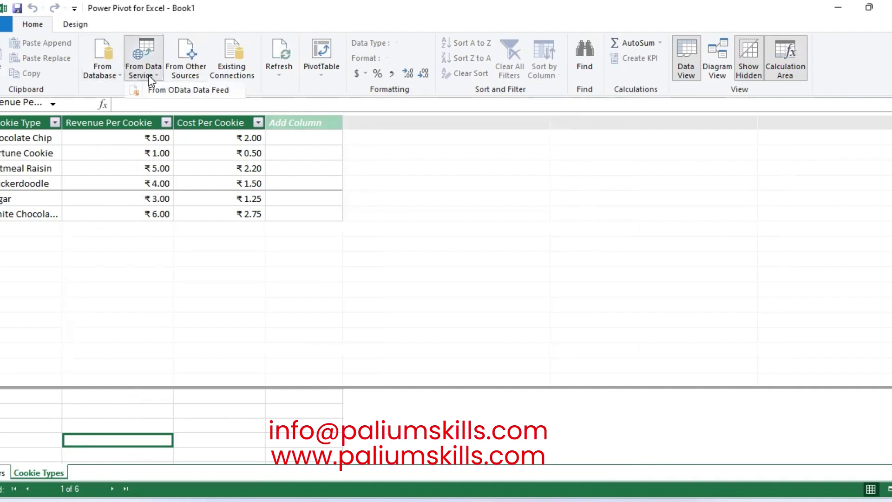
click(185, 60)
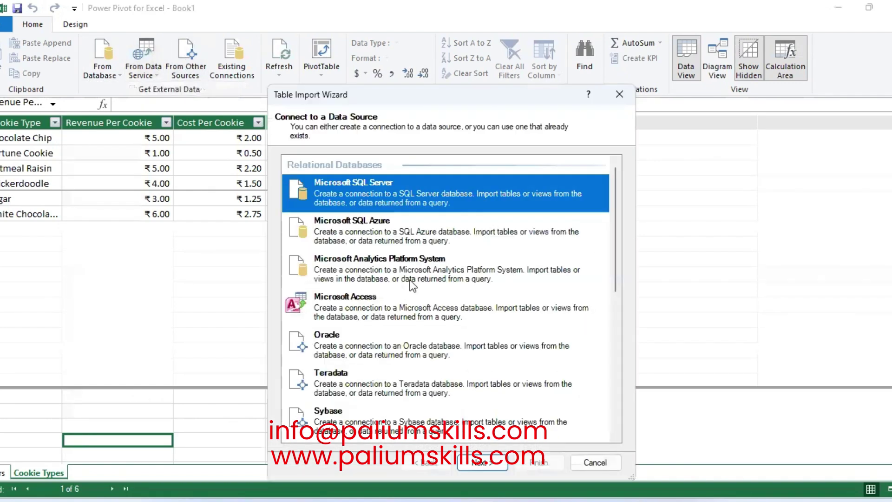
drag(615, 188, 609, 375)
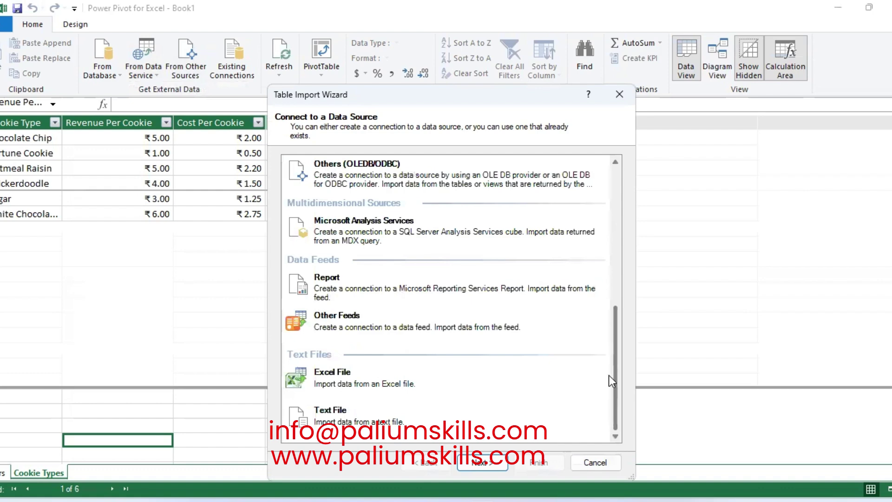
click(349, 373)
click(480, 462)
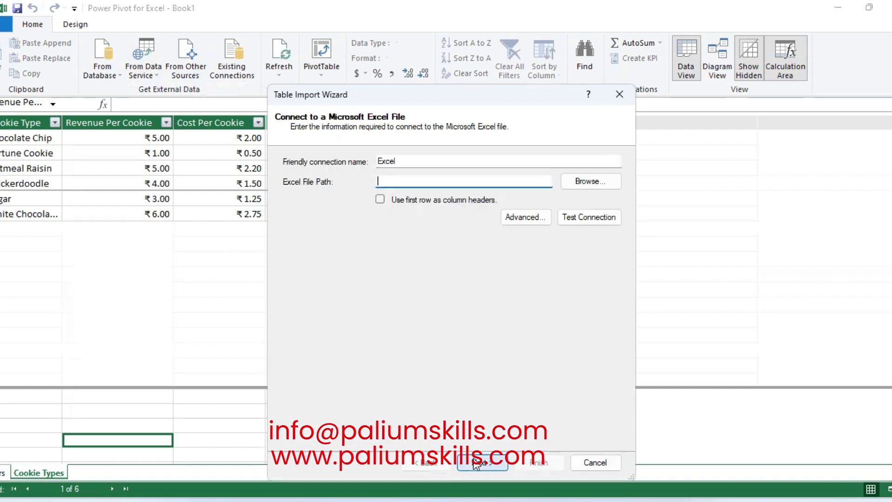
click(583, 186)
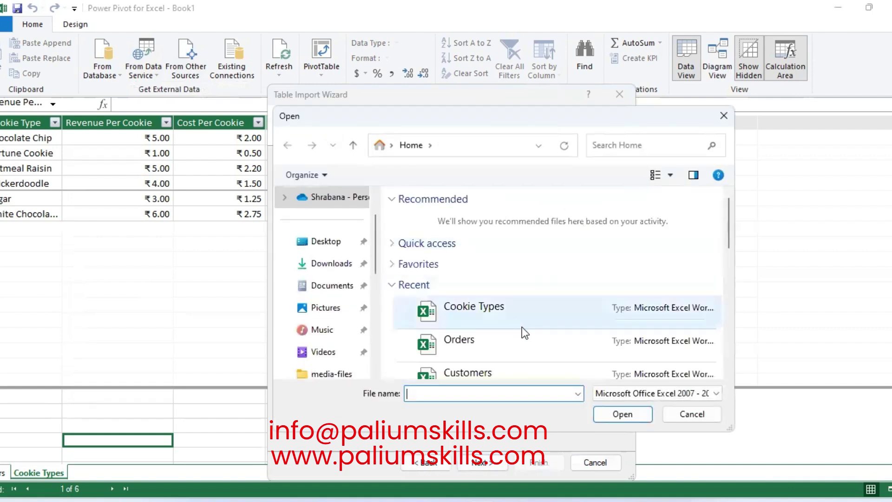
click(542, 374)
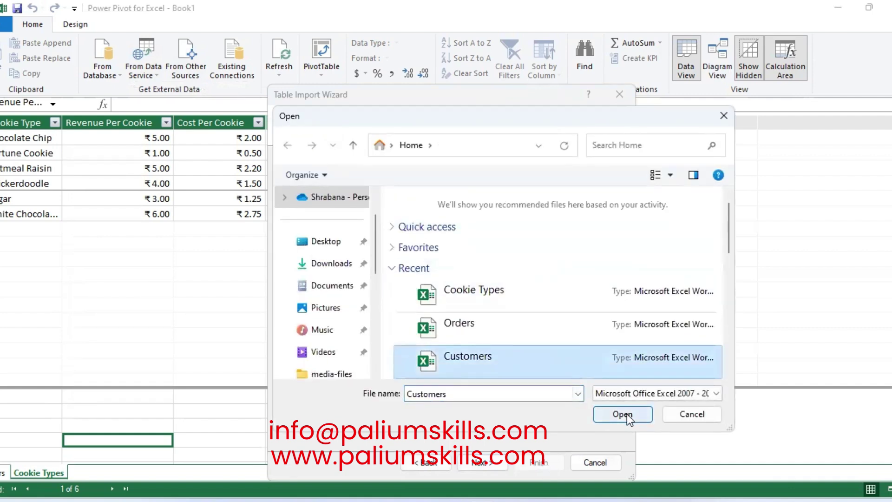
click(626, 414)
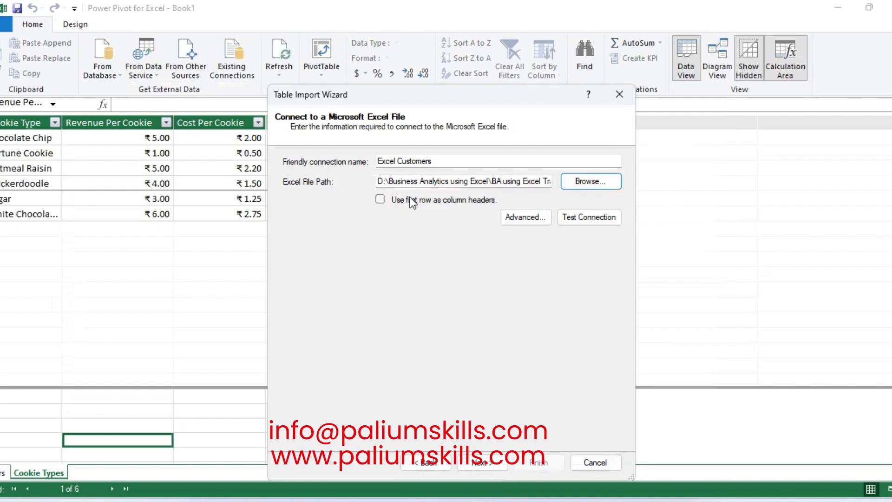
- Import the Customers$ sheet into the data model, taking column headers from the first row
click(379, 199)
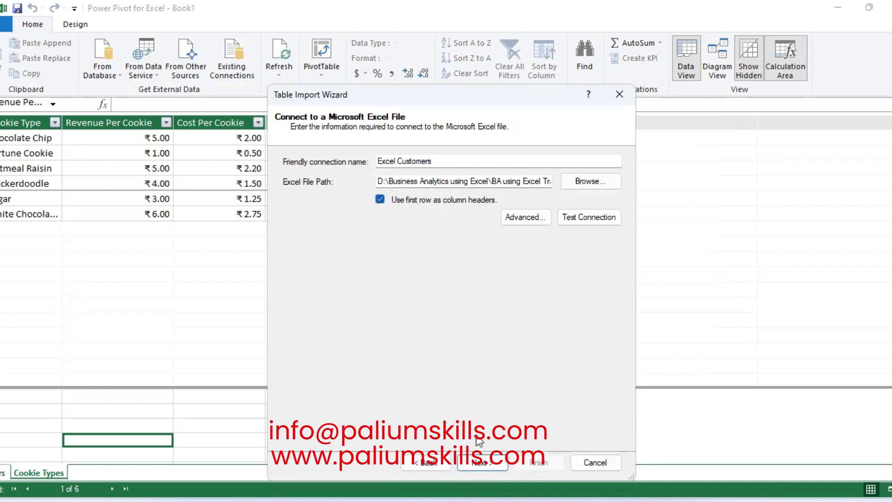
click(495, 462)
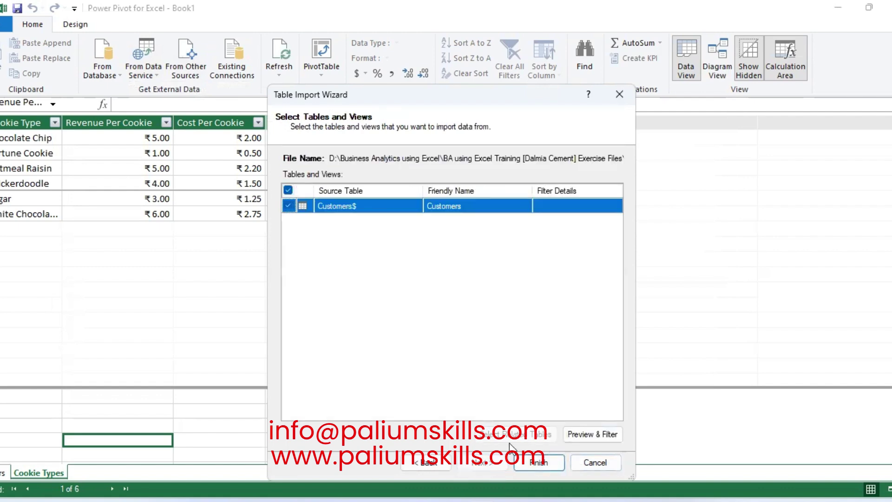
click(539, 462)
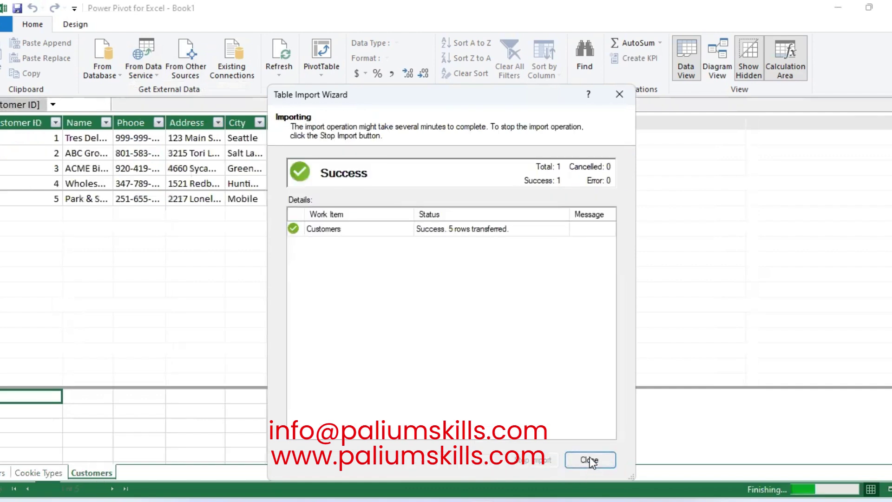
click(589, 458)
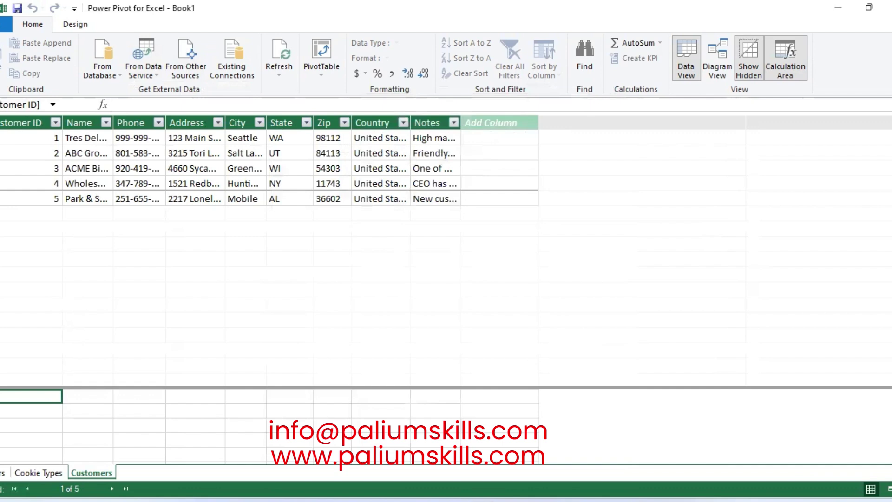
- Show the data model as a diagram and lengthen the Orders, Cookie Types and Customers table boxes so all fields fit
click(720, 51)
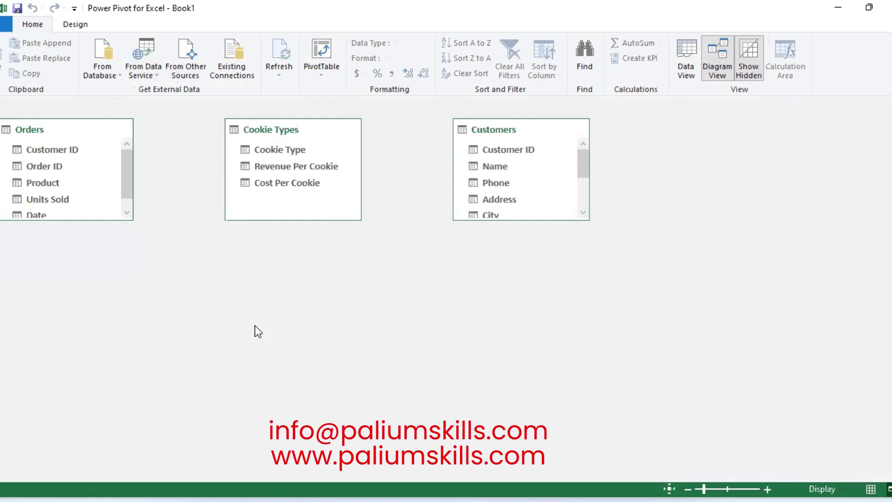
click(59, 212)
drag(71, 220, 80, 350)
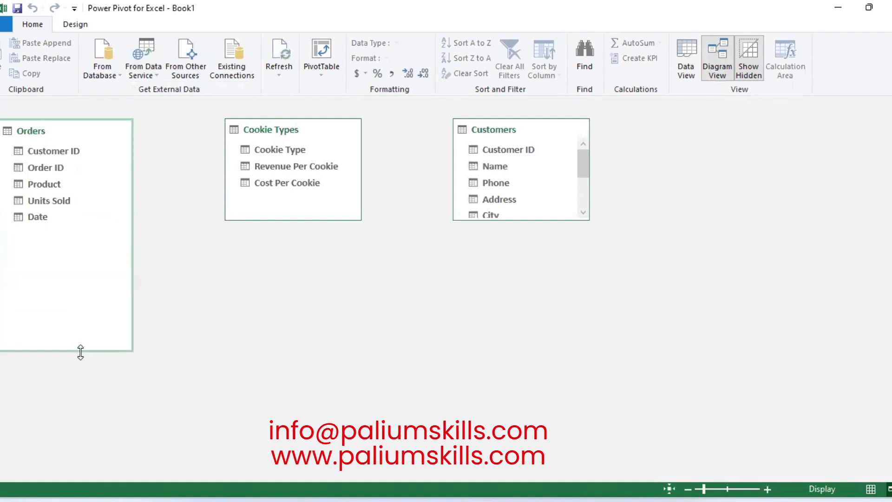
click(314, 204)
drag(309, 218, 307, 346)
click(519, 191)
drag(518, 219, 513, 359)
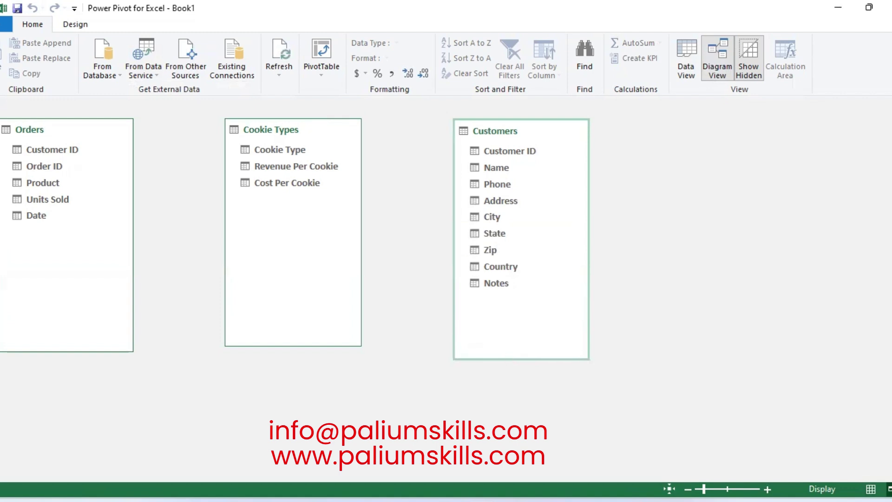
- Relate Customer ID in Orders to Customer ID in Customers, and Cookie Type in Cookie Types to Product in Orders
click(67, 151)
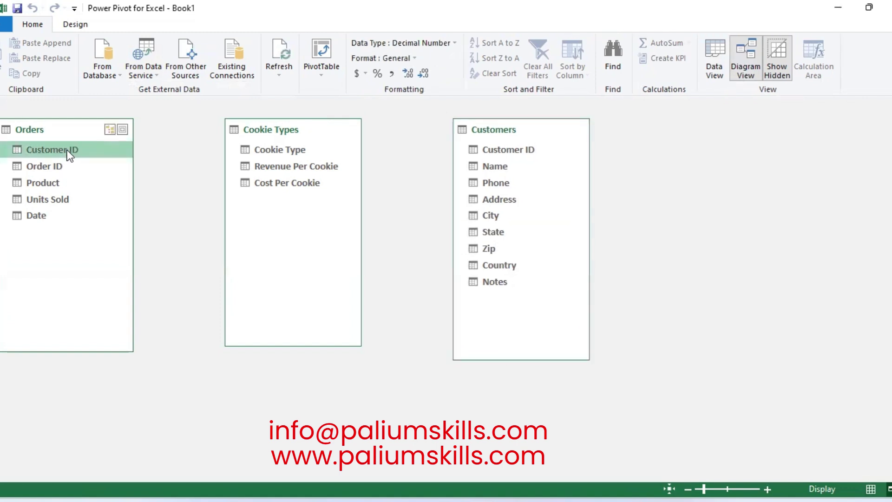
drag(69, 153, 492, 149)
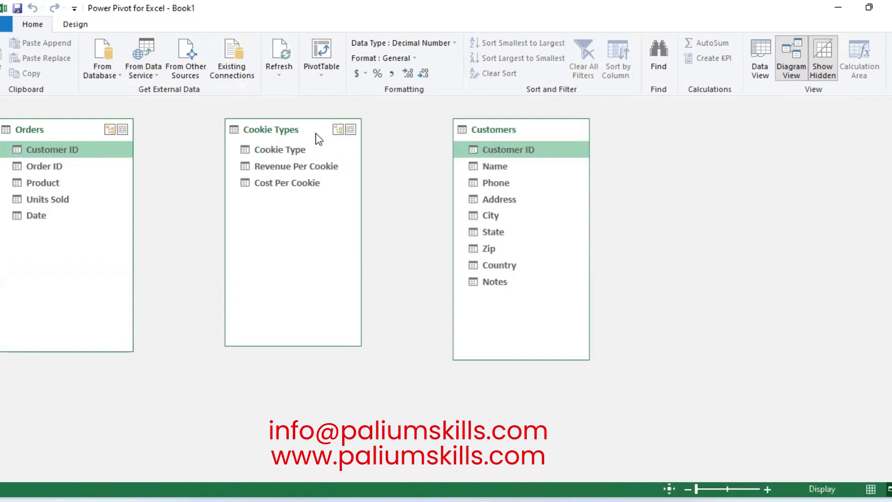
drag(311, 132, 31, 183)
click(311, 214)
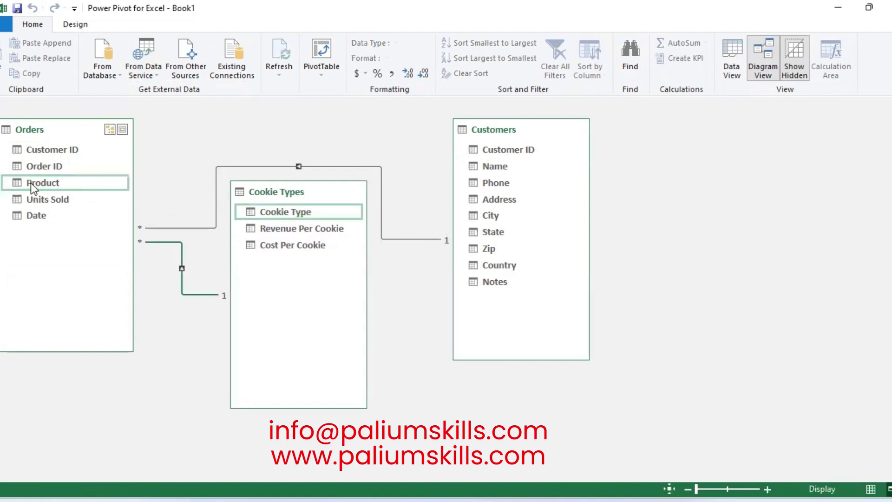
- Return to the data grid, check the Cookie Types table, and select the empty add-on column of the Orders table
click(731, 56)
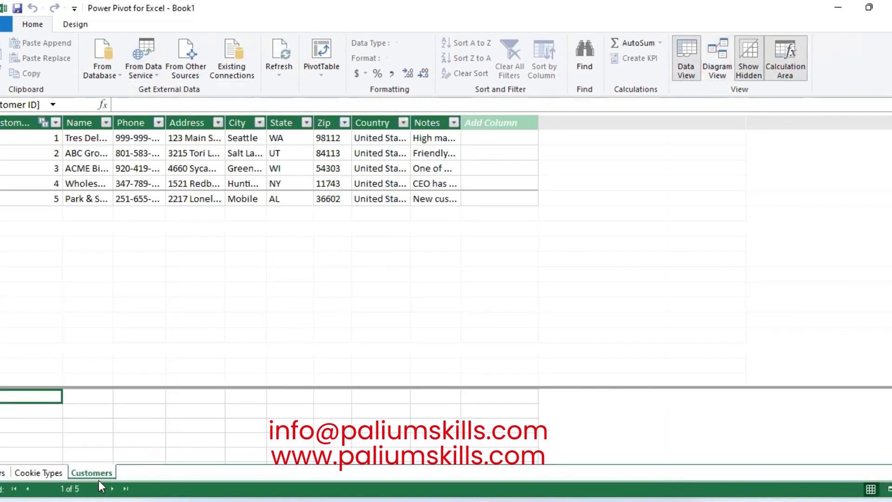
click(48, 476)
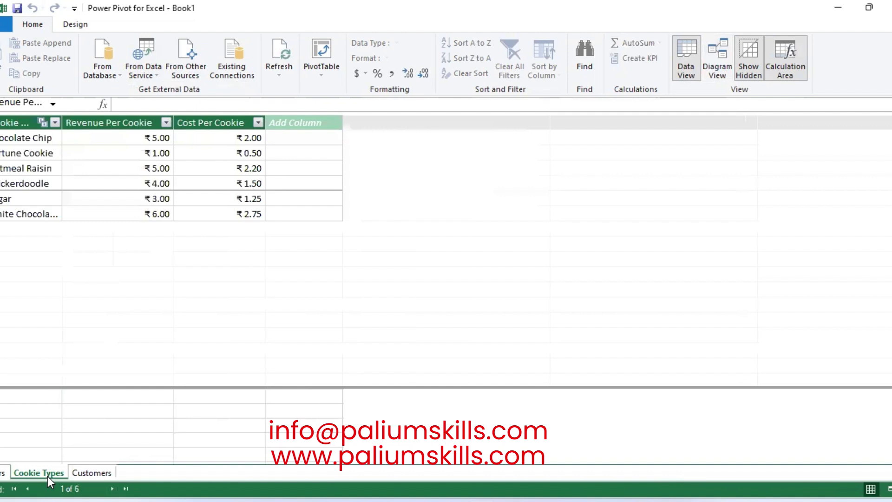
click(303, 122)
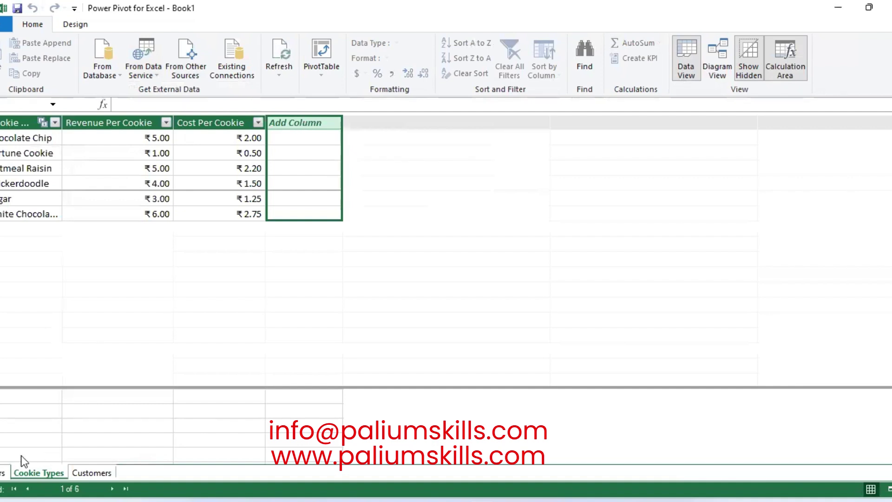
click(4, 473)
click(331, 130)
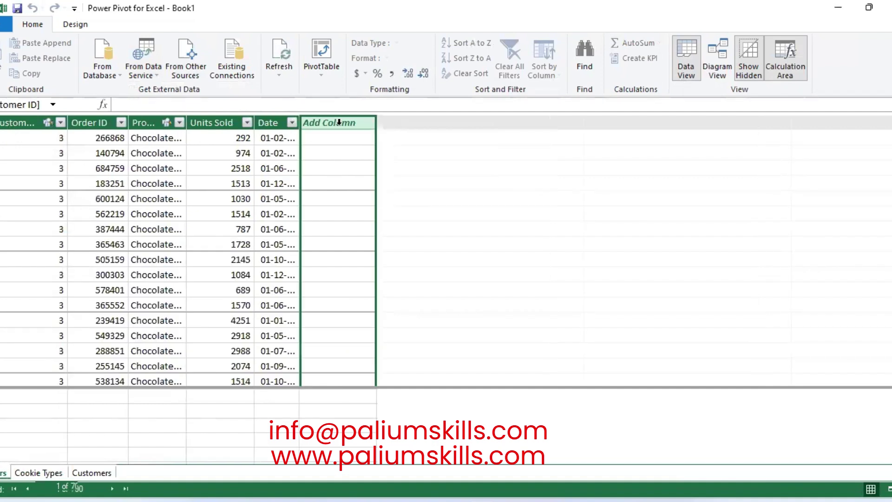
click(234, 107)
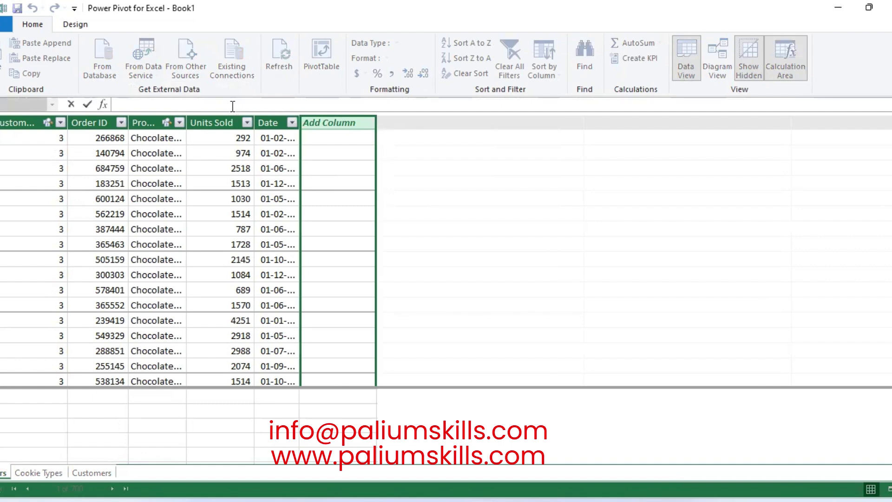
text(cost)
key(BackSpace)
key(BackSpace)
key(BackSpace)
key(BackSpace)
click(336, 132)
- Insert a new calculated column after the Date column in the Orders table
click(339, 124)
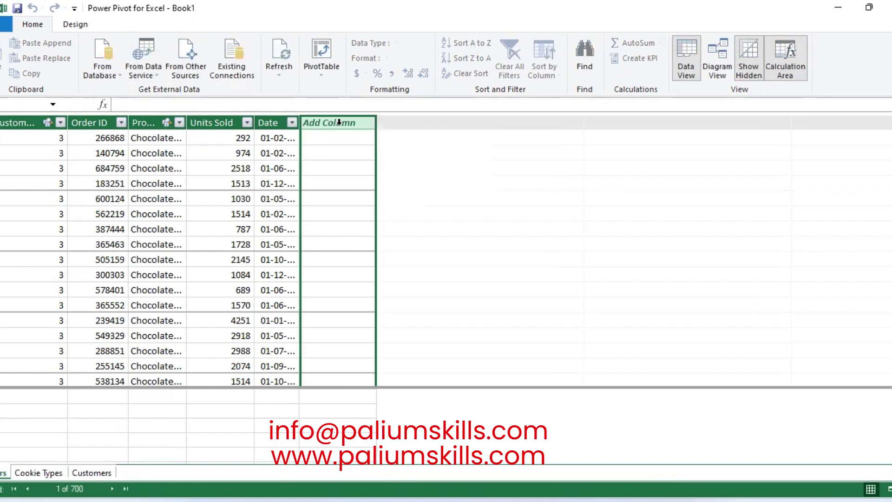
right_click(338, 123)
click(385, 149)
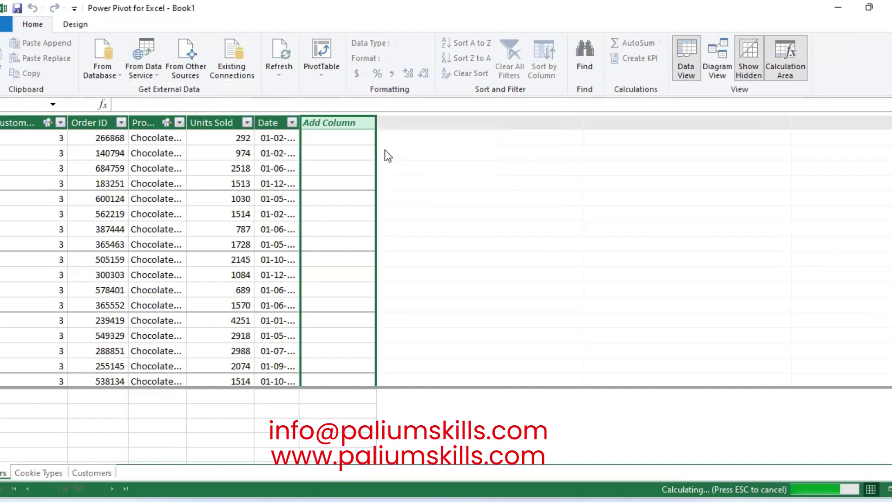
click(358, 138)
text(=)
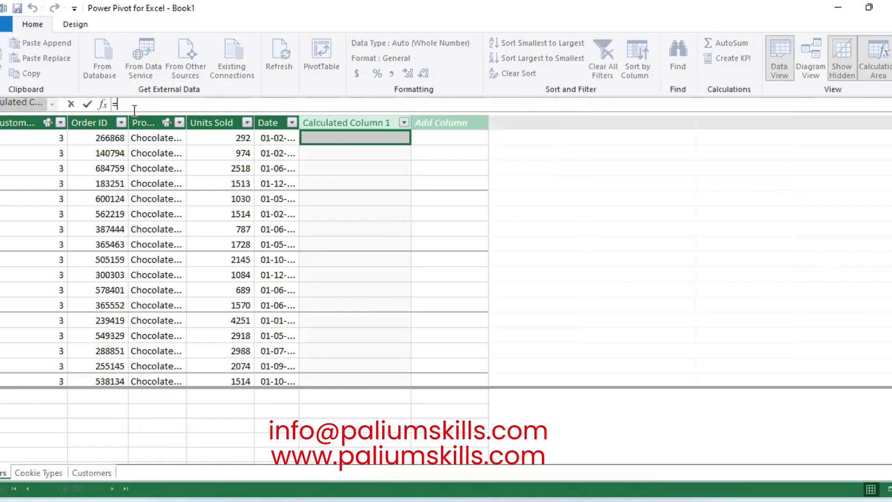
click(201, 137)
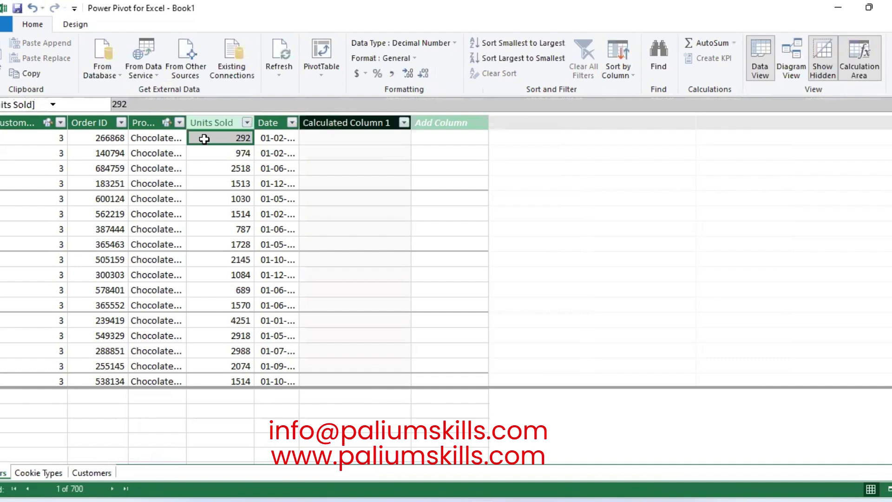
- Enter the formula =Orders[Units Sold]*RELATED('Cookie Types'[Cost Per Cookie]) in the new calculated column of Orders
click(368, 140)
click(227, 106)
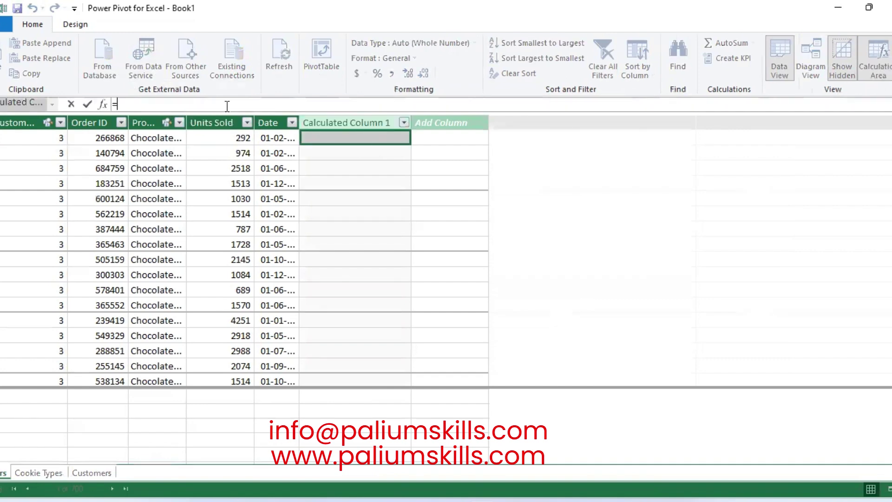
text(unit)
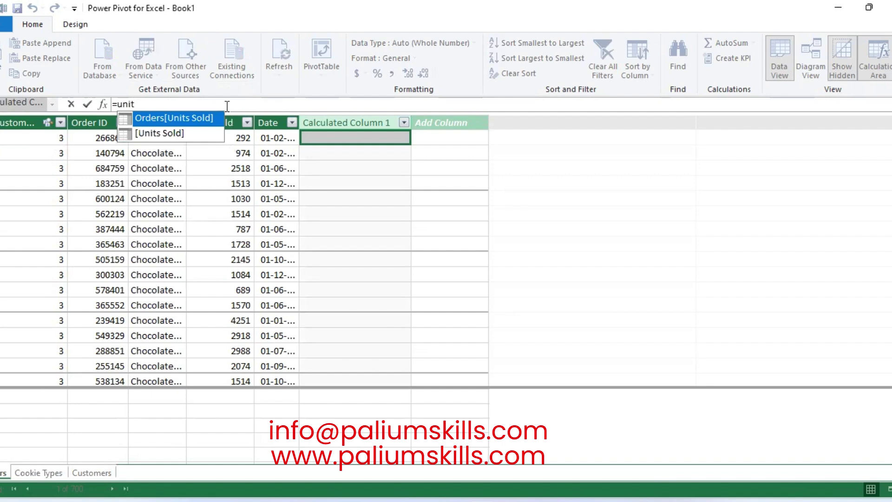
key(Tab)
text(*)
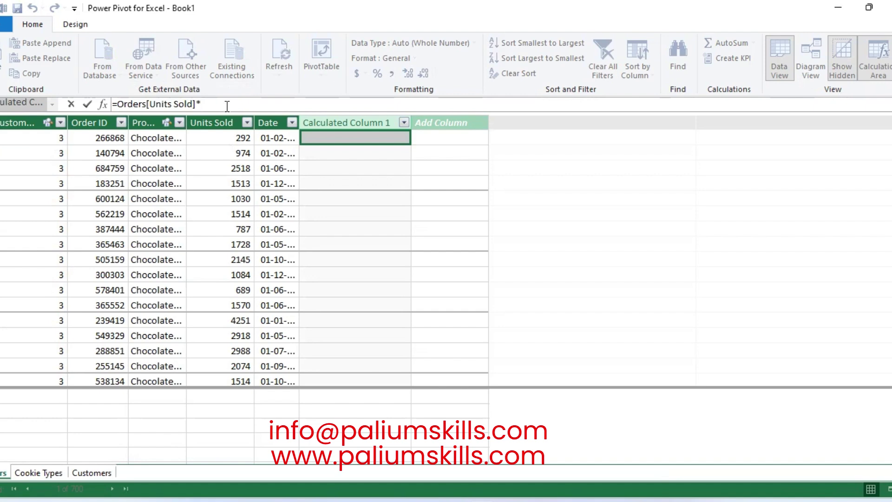
text(rel)
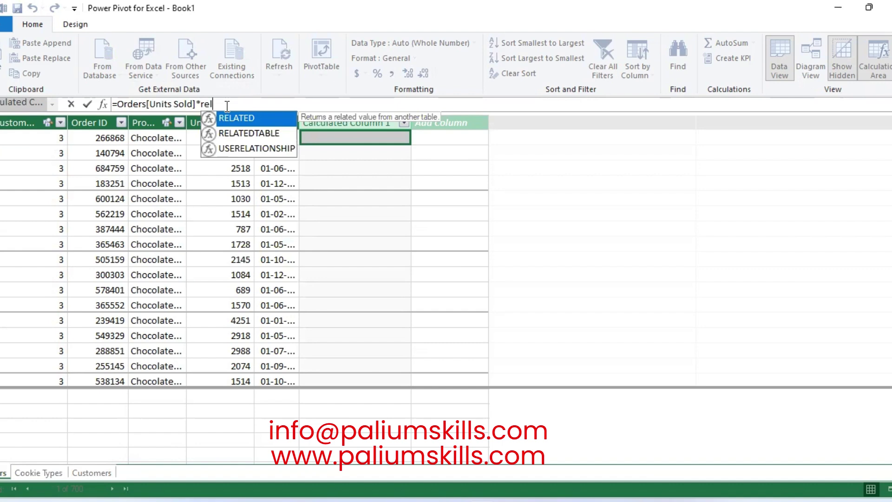
key(Tab)
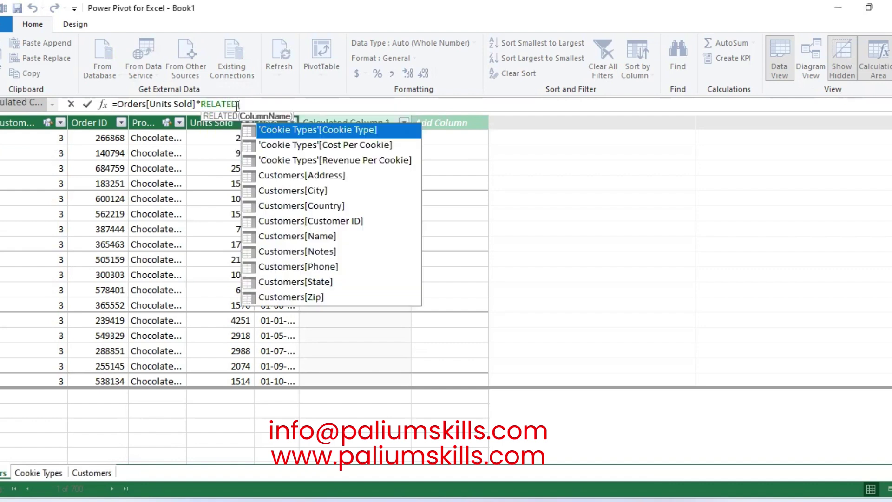
click(344, 149)
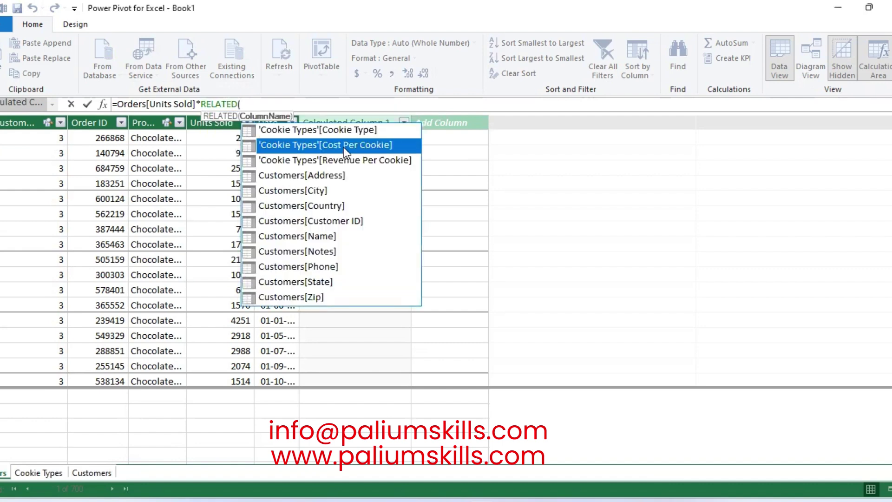
double_click(344, 147)
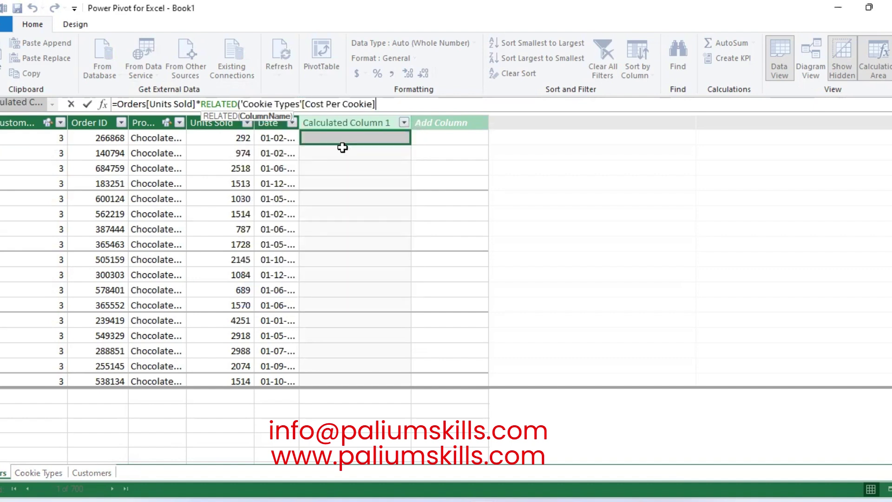
text())
key(Return)
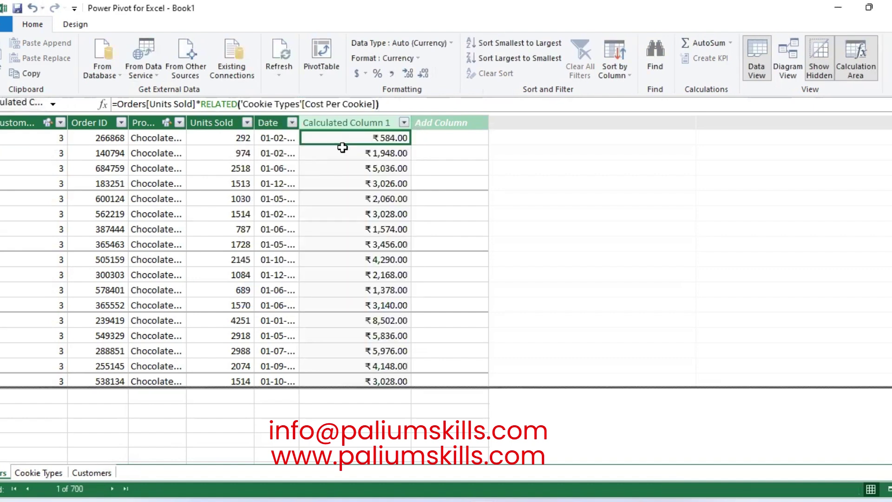
- Rename the calculated column in the Orders table to Cost Per Order
right_click(366, 121)
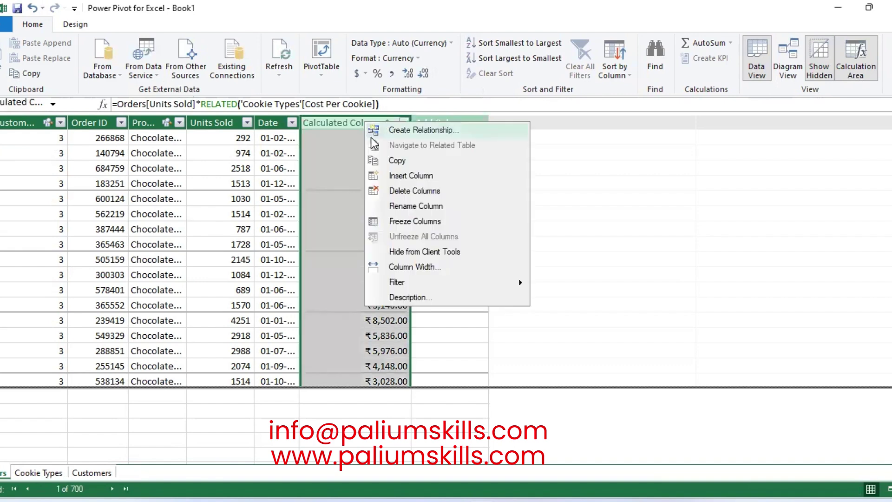
click(437, 206)
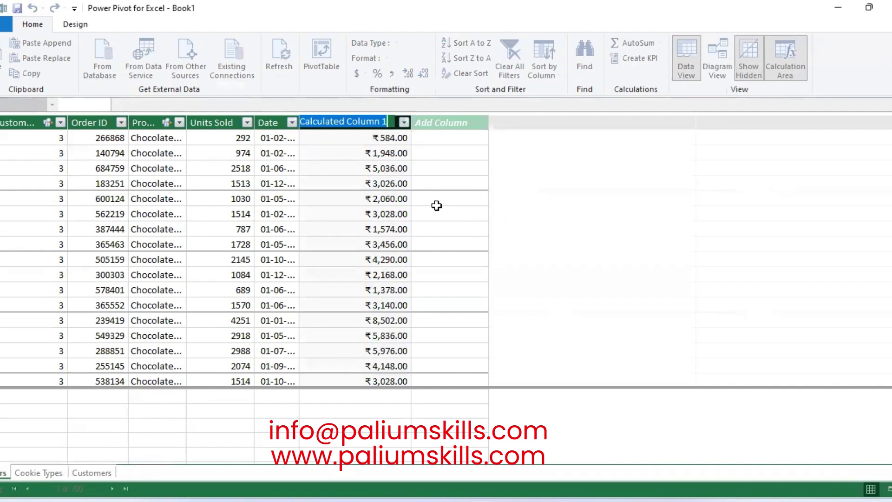
text(Cost Per)
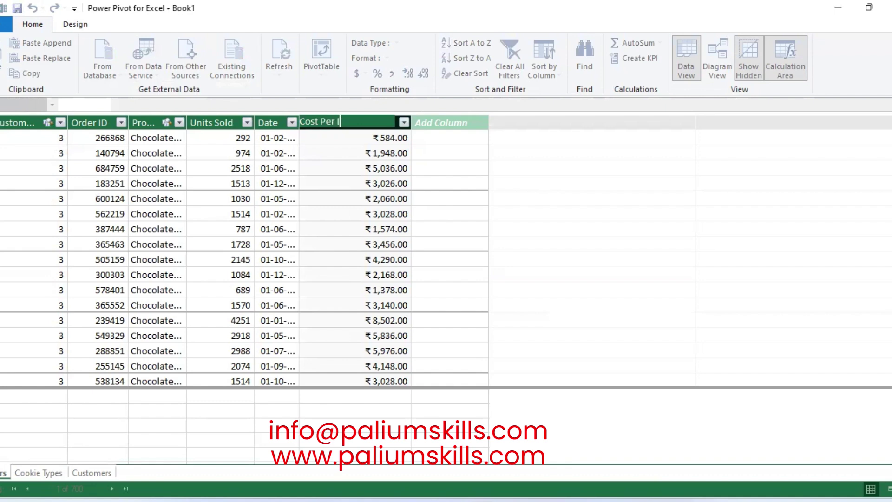
text( Order)
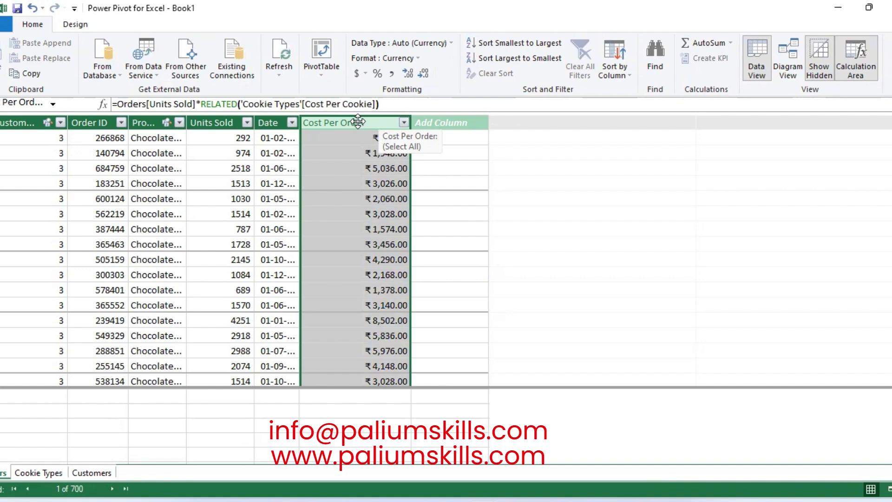
click(27, 397)
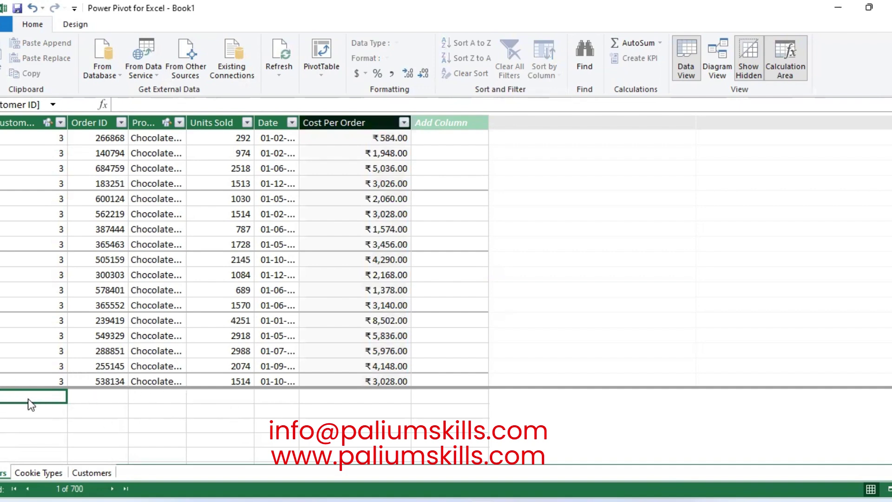
click(76, 25)
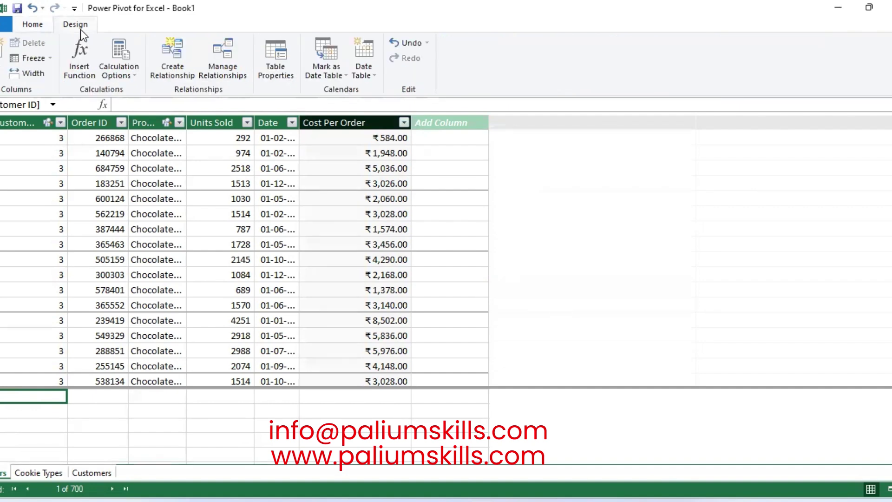
click(43, 23)
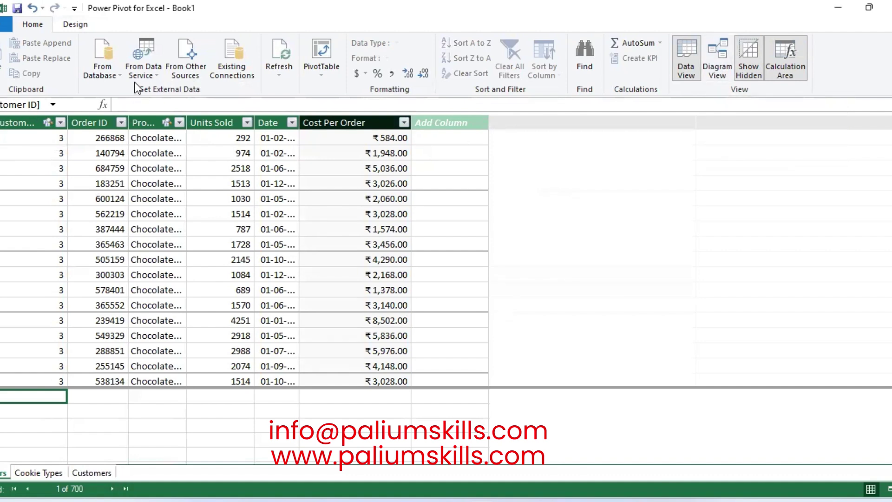
click(79, 25)
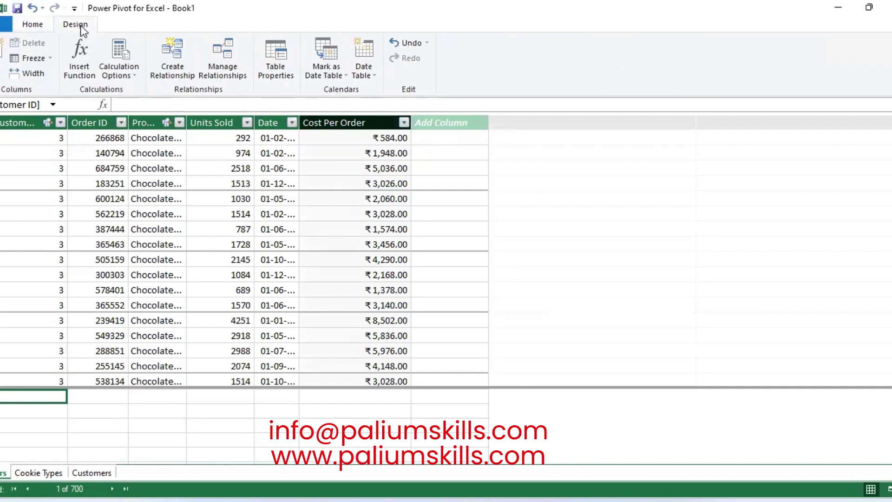
click(26, 28)
- Close the Power Pivot window to return to the Excel workbook, and select cell D4 on Sheet1
click(6, 24)
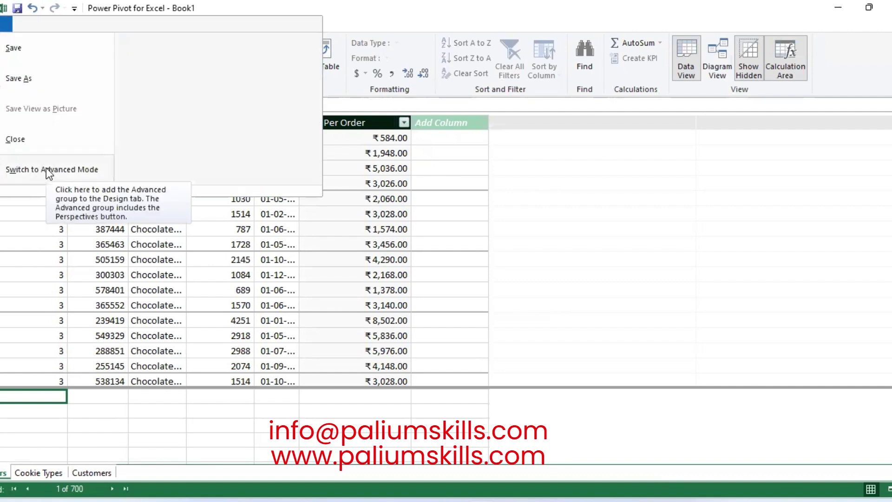
click(46, 138)
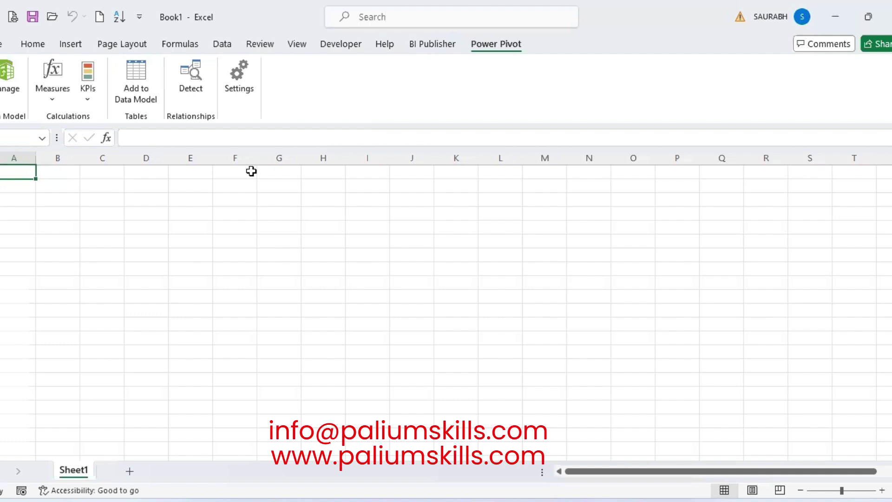
click(185, 202)
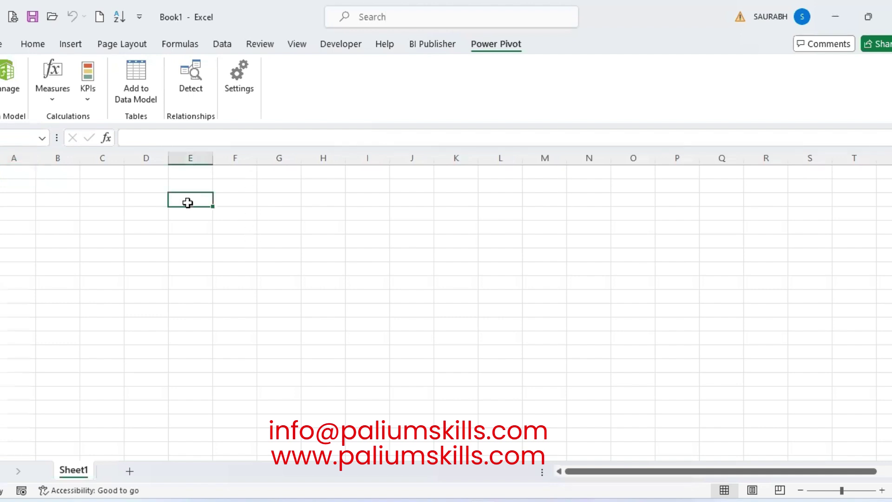
click(148, 211)
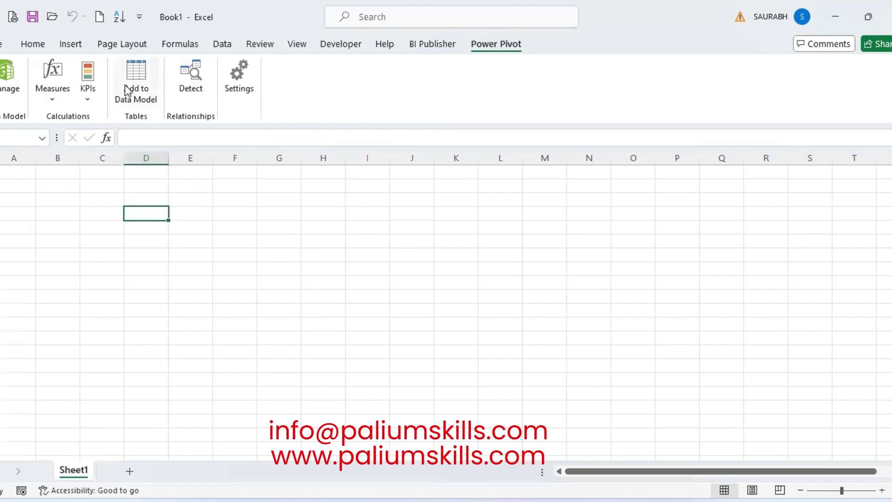
- Create a new measure named measure 1 in the Orders table with the formula =COUNT(Customers[Customer ID])
click(56, 100)
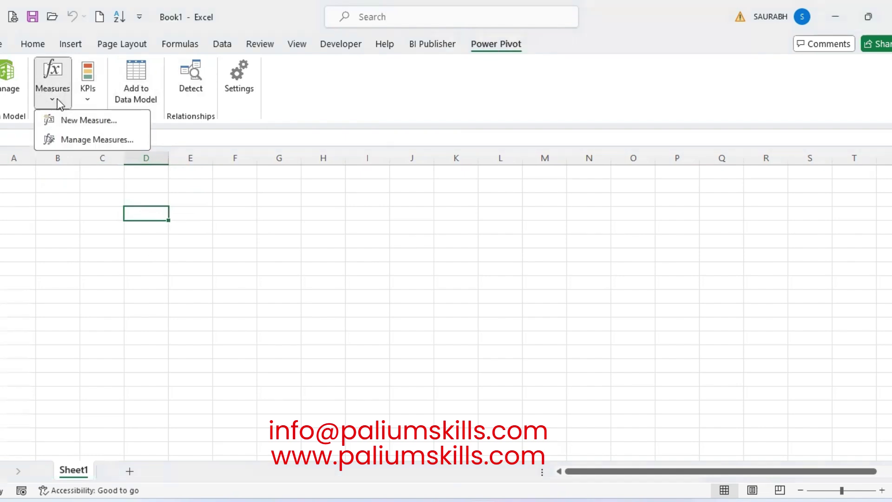
click(72, 121)
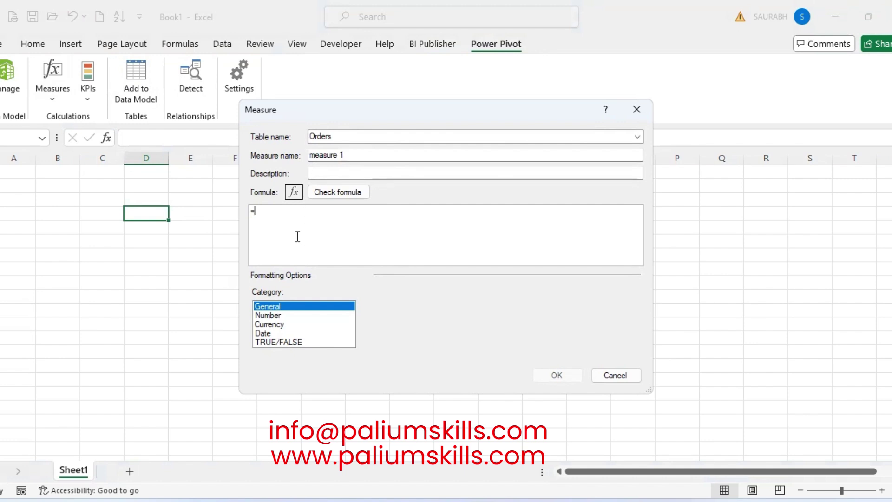
text(coun)
key(Tab)
text(()
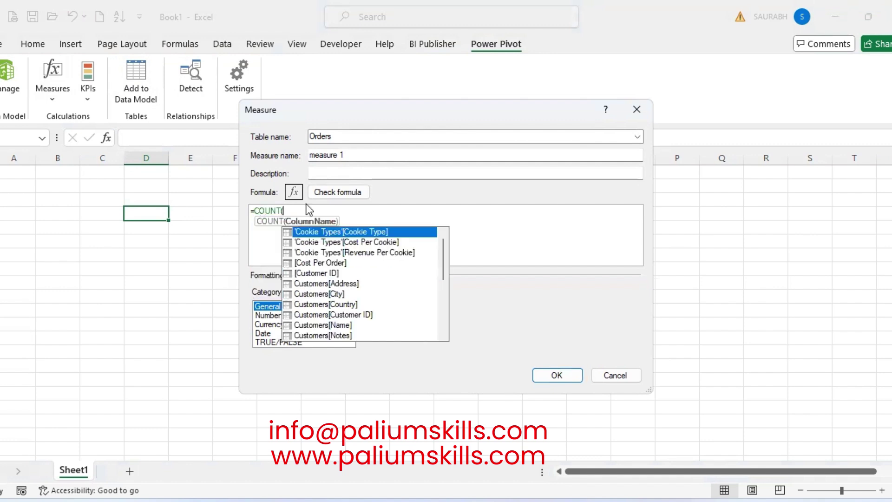
click(372, 315)
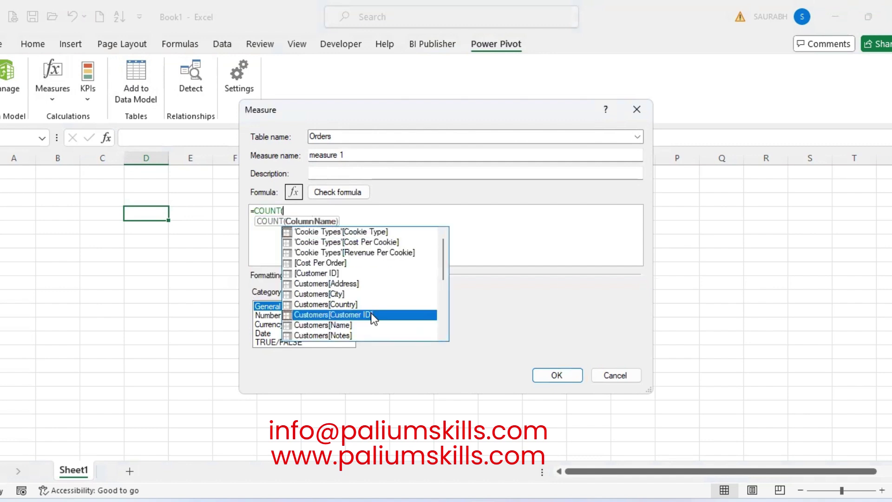
double_click(371, 315)
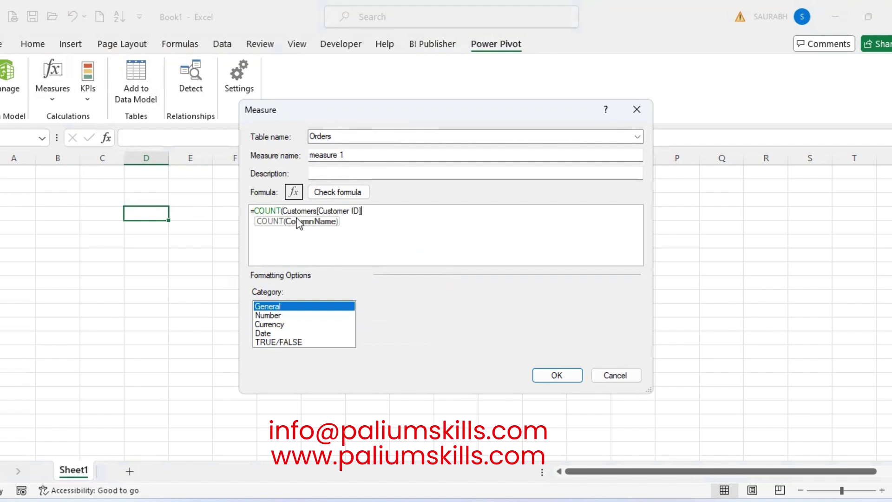
text())
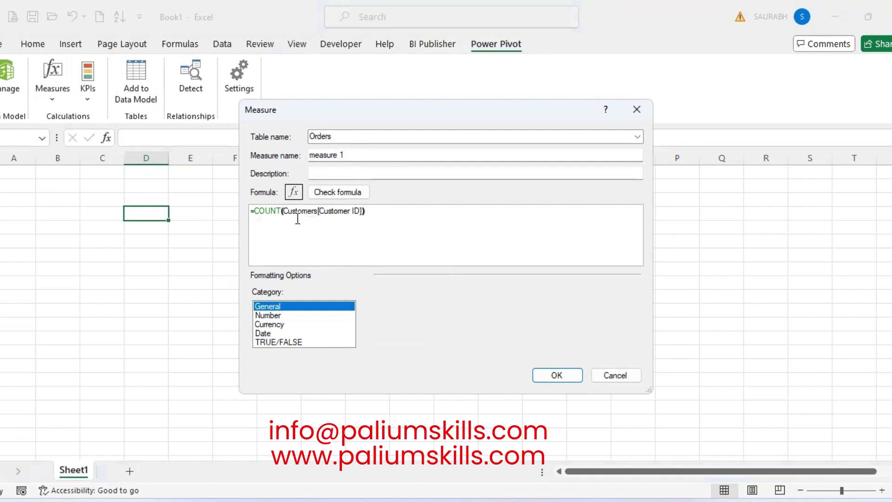
click(559, 378)
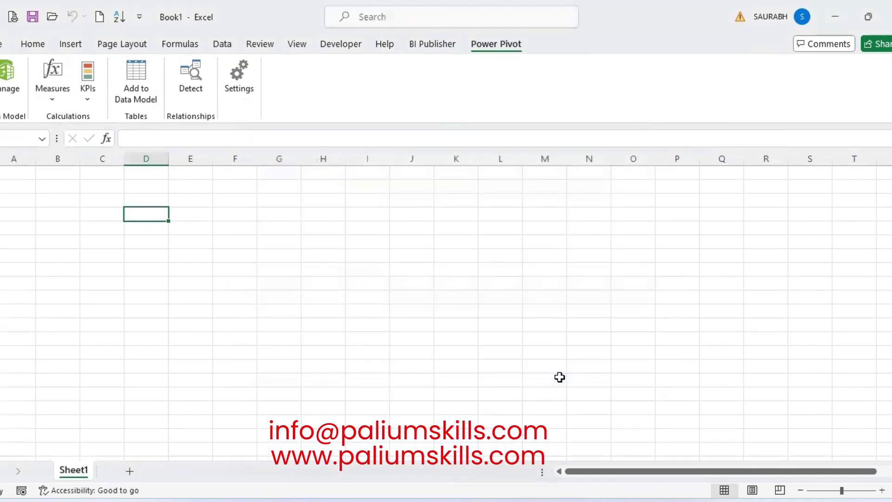
- Reopen the Power Pivot data model and enter "measure 2:" in the Orders calculation area cell below measure 1
click(100, 187)
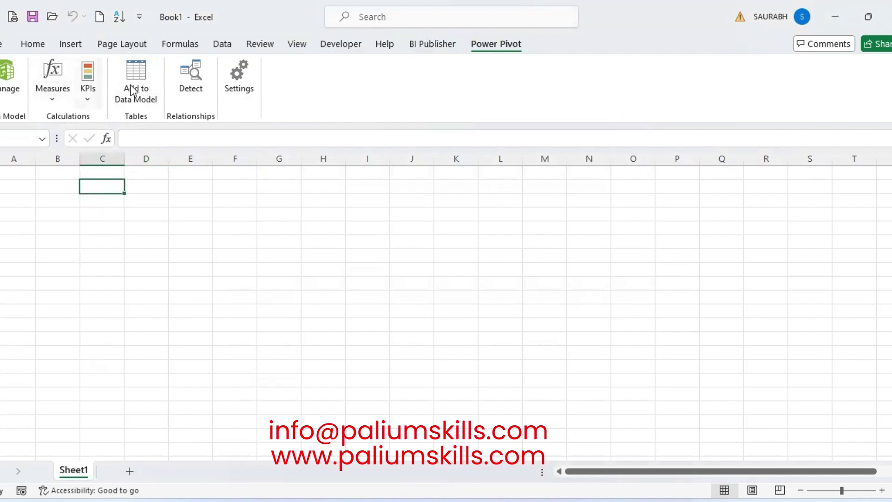
click(5, 79)
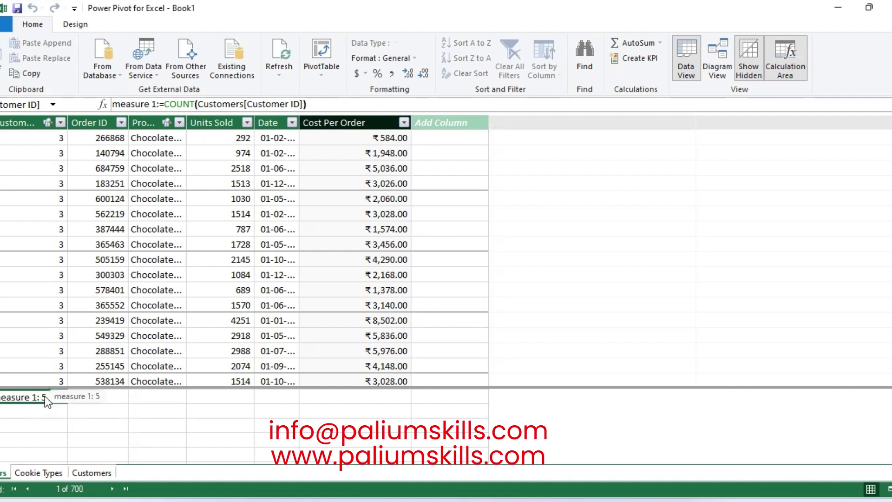
click(44, 415)
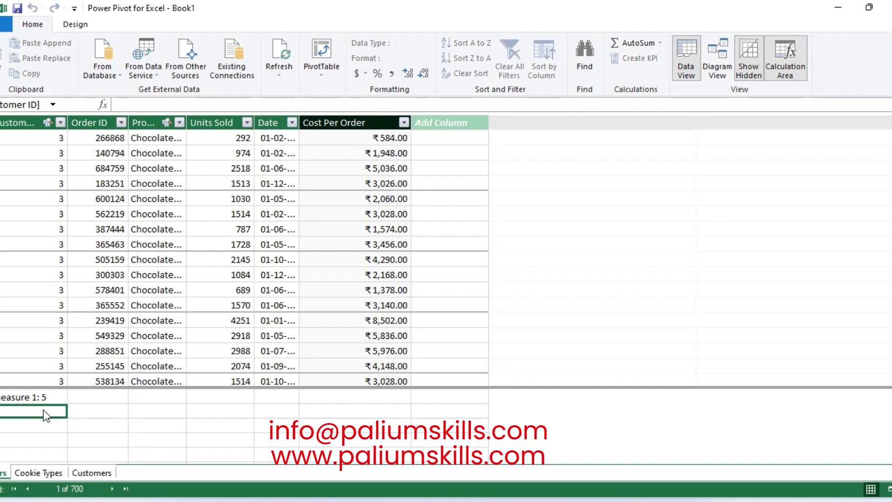
text(measr)
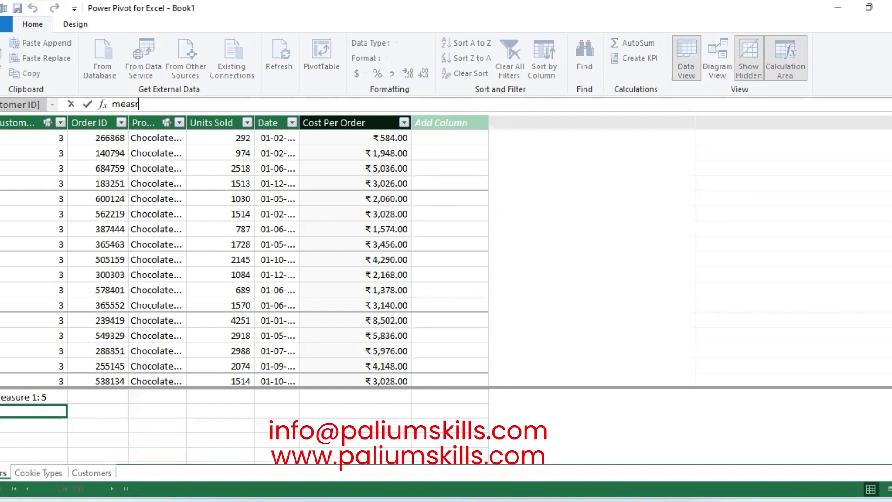
key(BackSpace)
text(ure 2:)
key(Return)
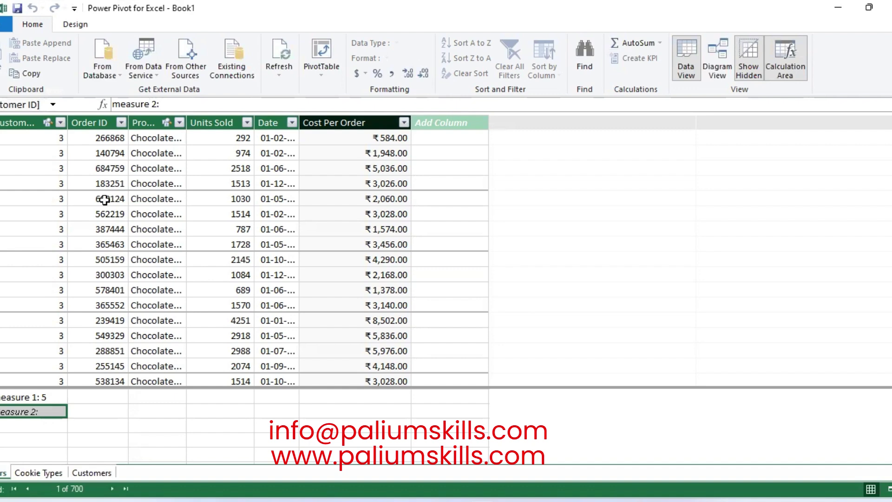
- Extend the measure 2 entry with the expression sum(cost per order)
click(185, 105)
text(s)
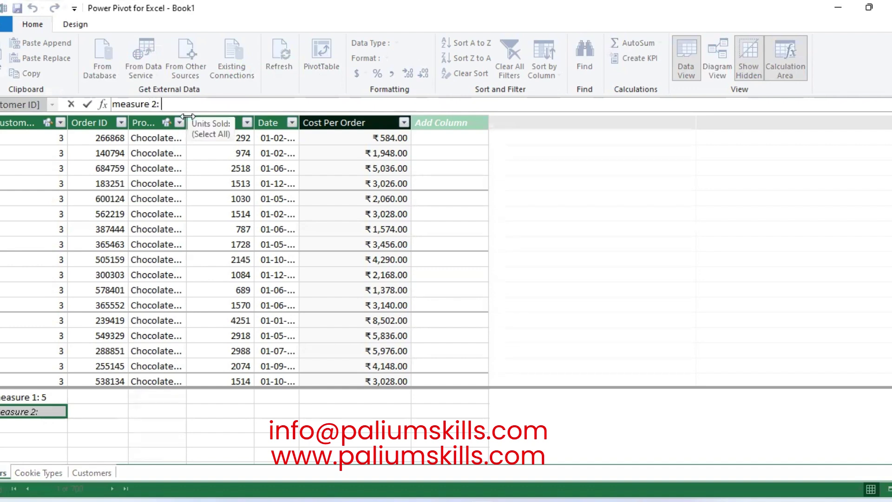
text(um(cost per order))
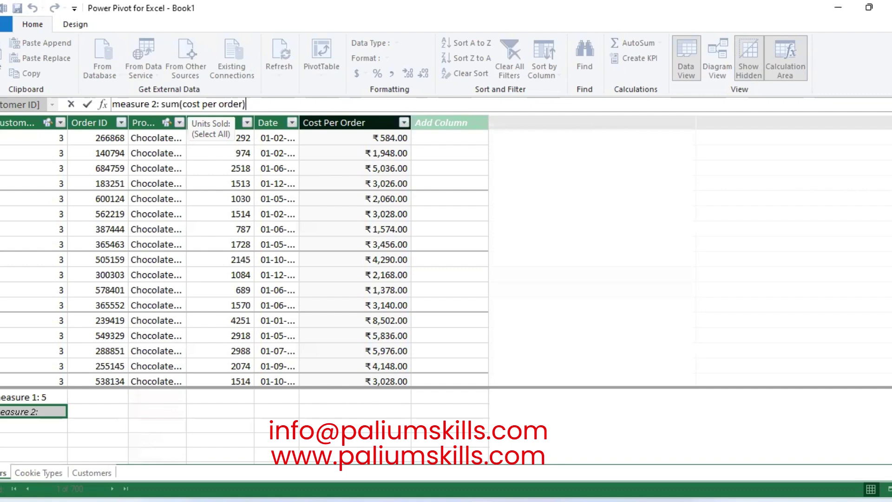
key(Return)
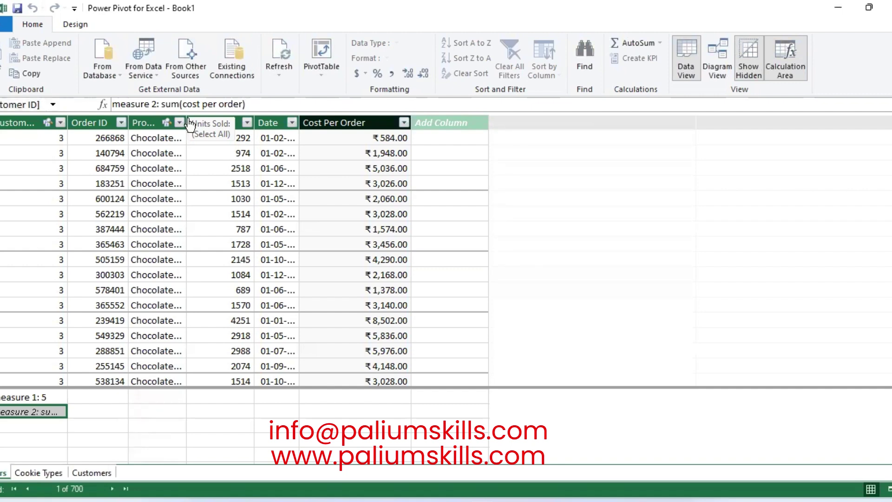
- Compare the entry with measure 1 and insert an equals sign before sum in measure 2
click(45, 399)
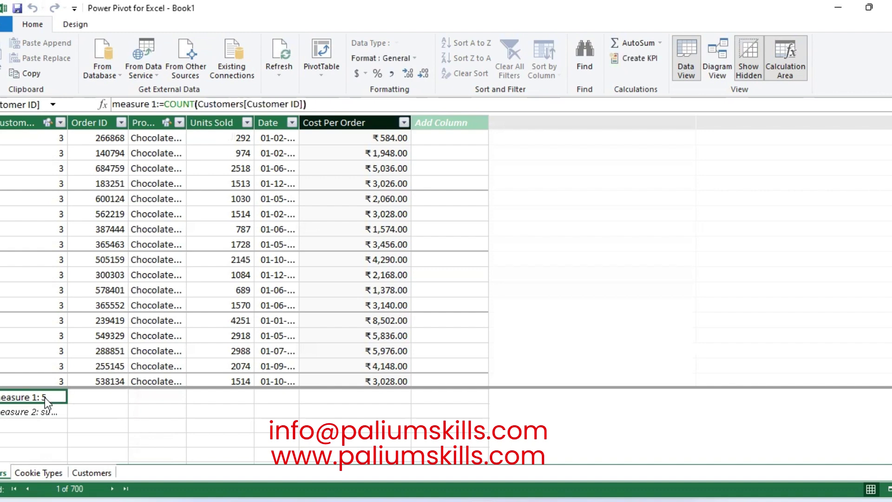
click(55, 410)
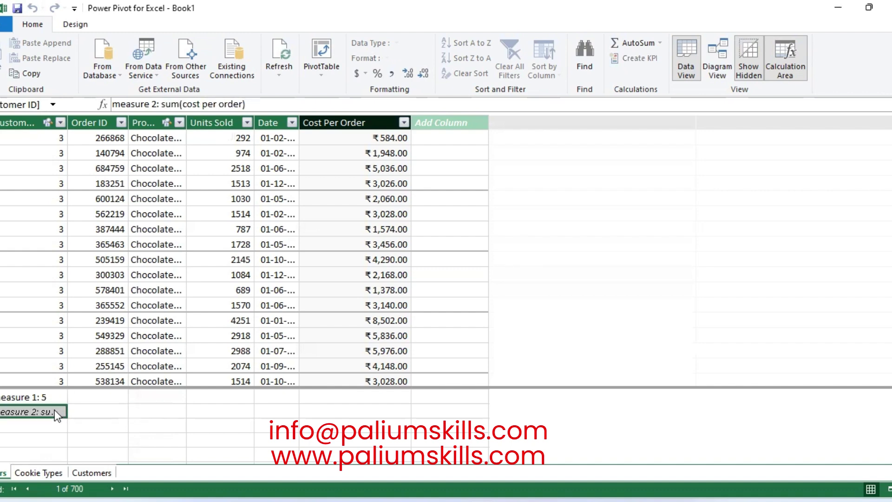
click(161, 105)
text(=)
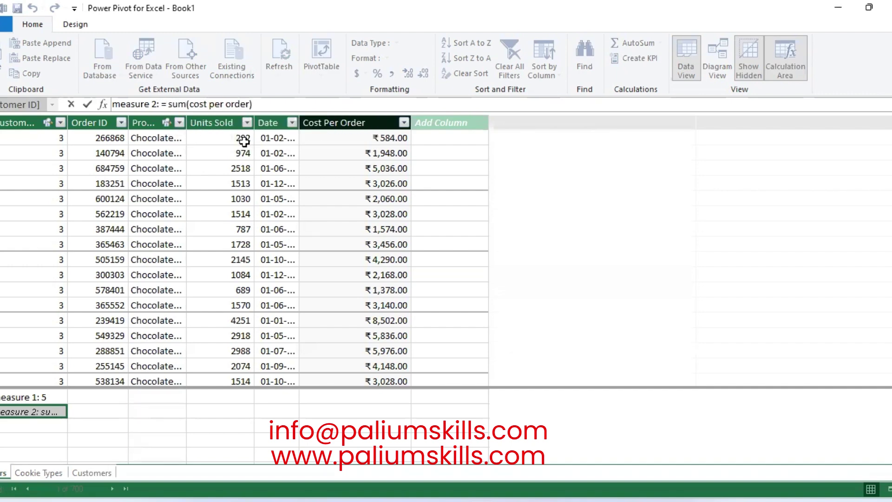
key(Return)
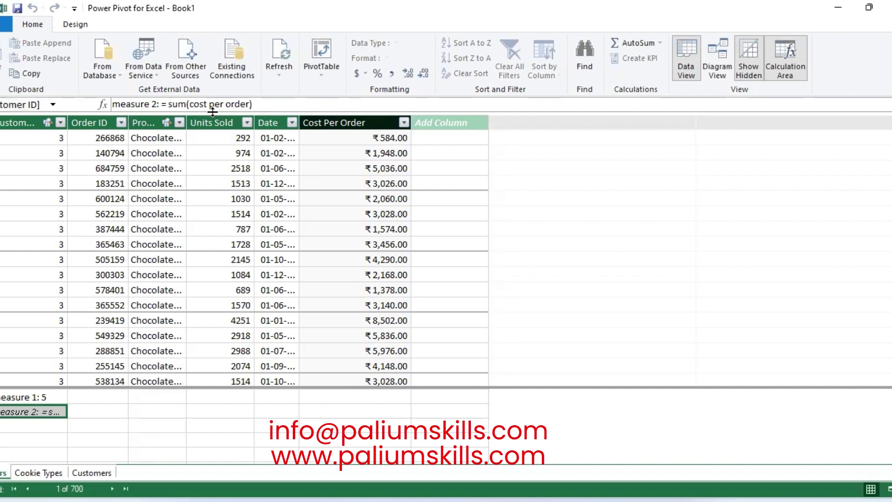
- Remove the space between the colon and the equals sign in the measure 2 formula and submit it
click(37, 399)
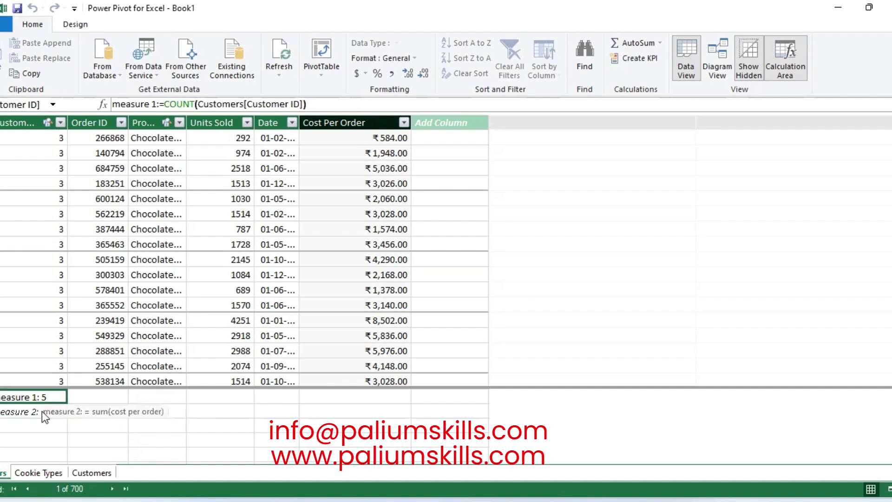
click(41, 411)
click(161, 104)
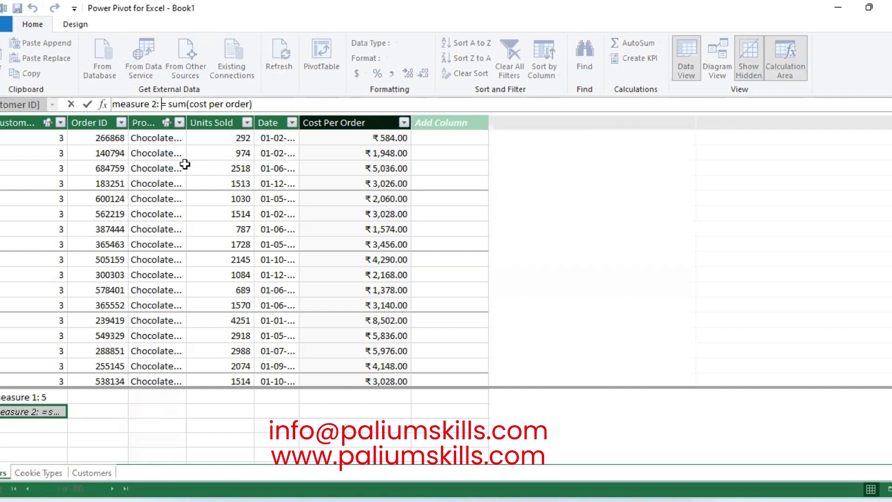
key(BackSpace)
key(Right)
key(Delete)
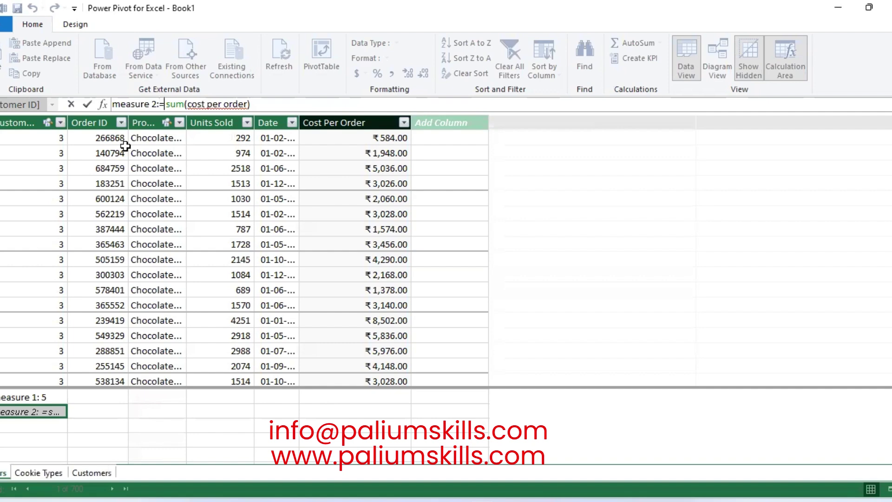
key(Return)
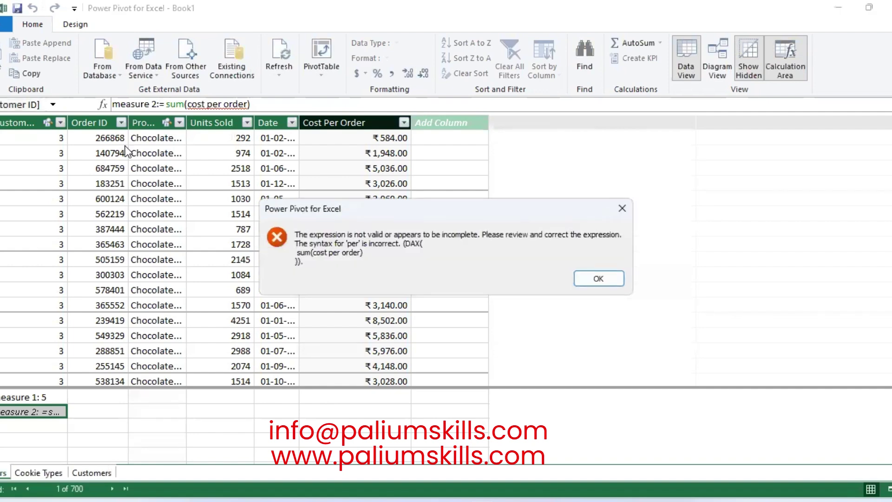
- Replace the sum argument so the formula reads measure 2:=sum(Orders[Cost Per Order]), and widen the Customer ID column
key(Return)
key(BackSpace)
key(BackSpace)
key(BackSpace)
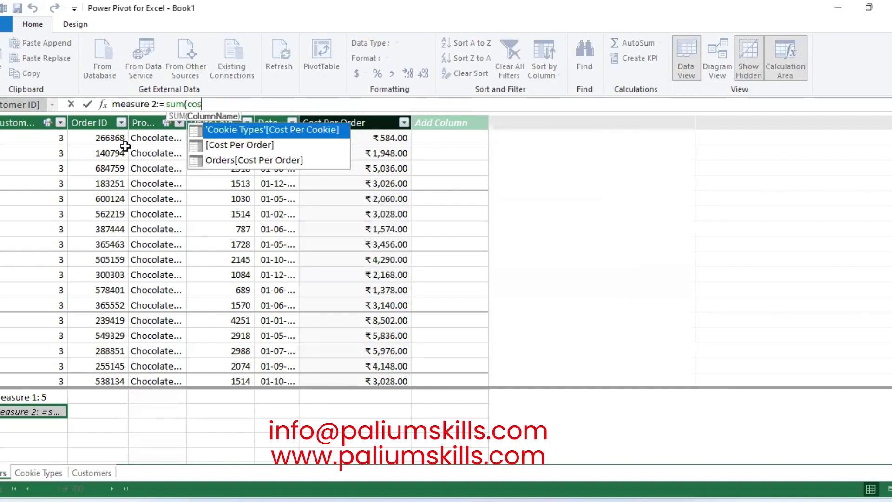
key(BackSpace)
key(BackSpace)
key(BackSpace)
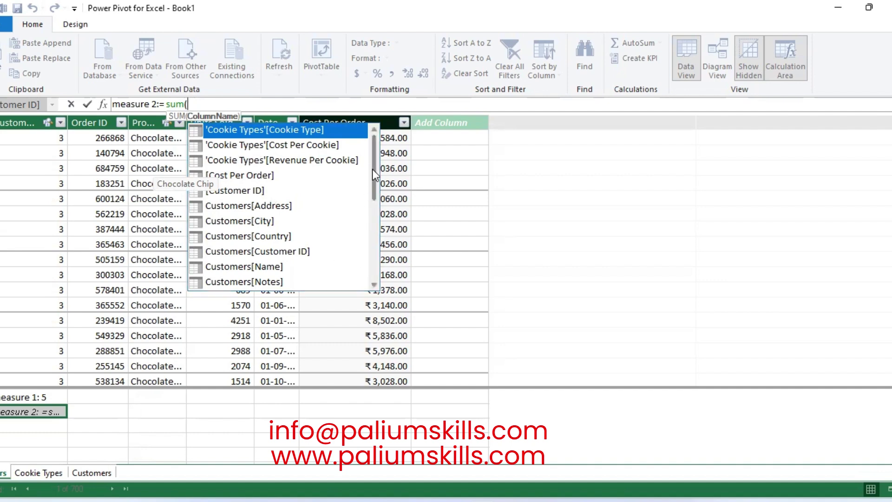
drag(377, 183, 391, 267)
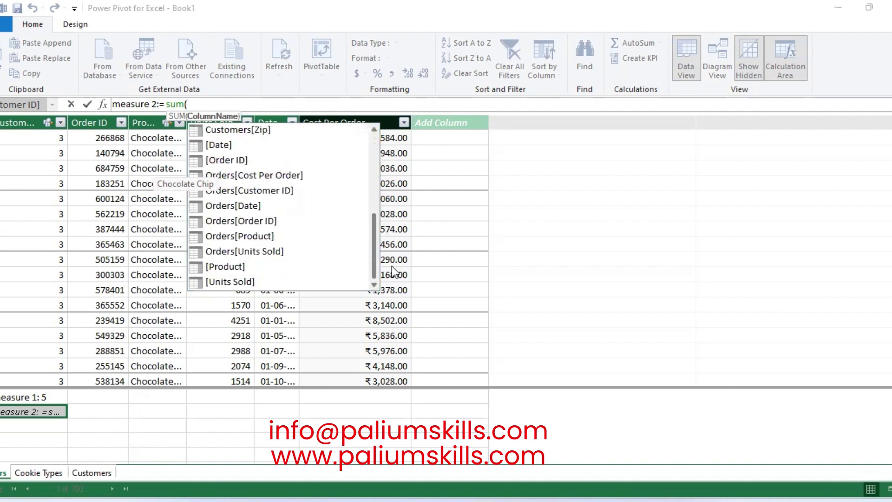
click(392, 264)
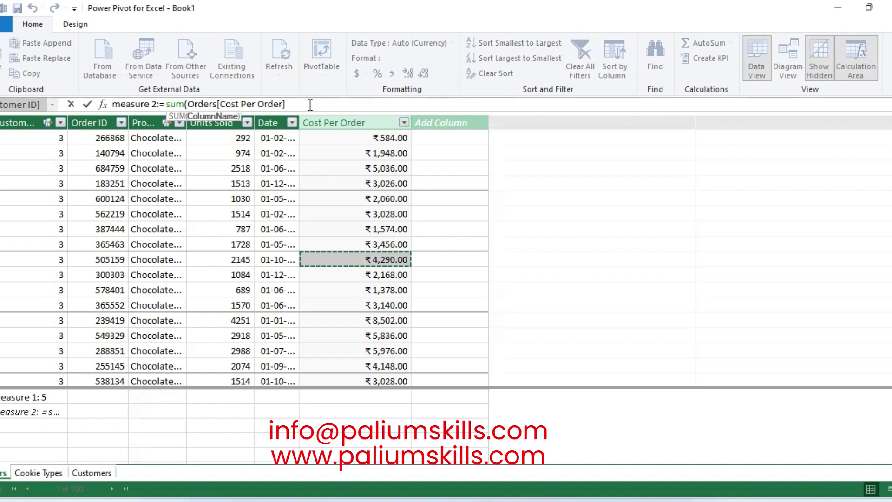
text())
key(Return)
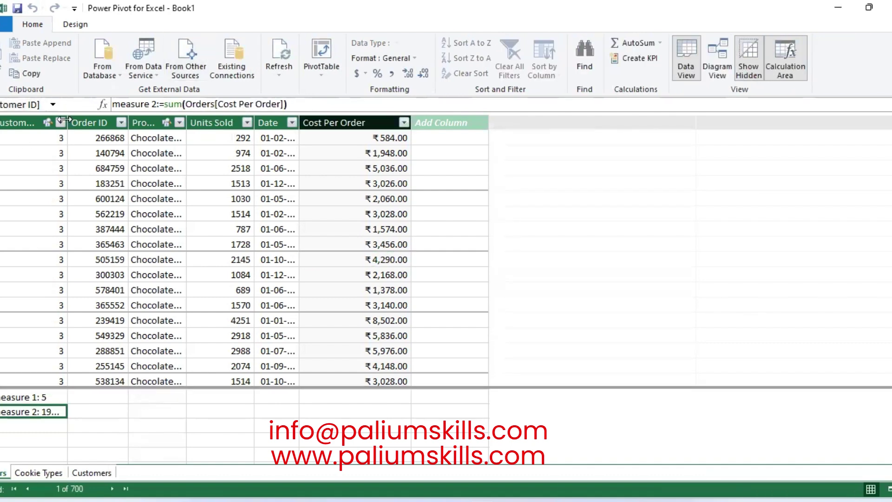
drag(66, 121, 119, 121)
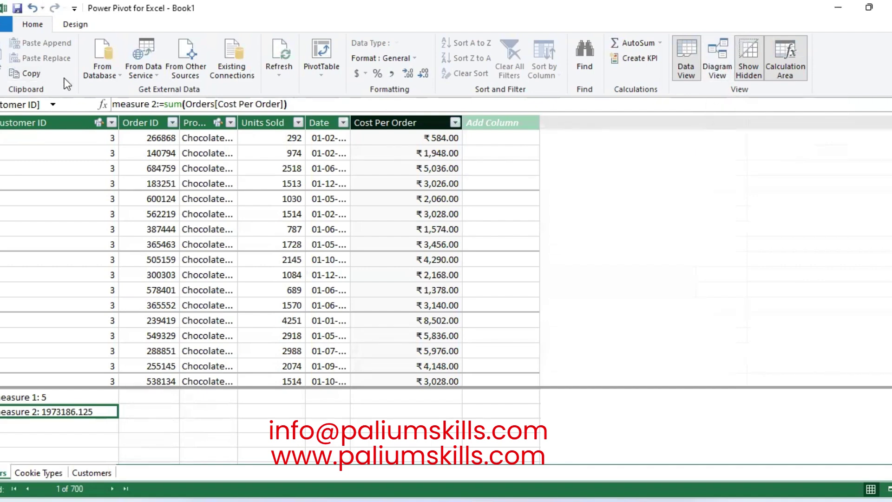
- Create a PivotTable from the data model on a new worksheet
click(319, 74)
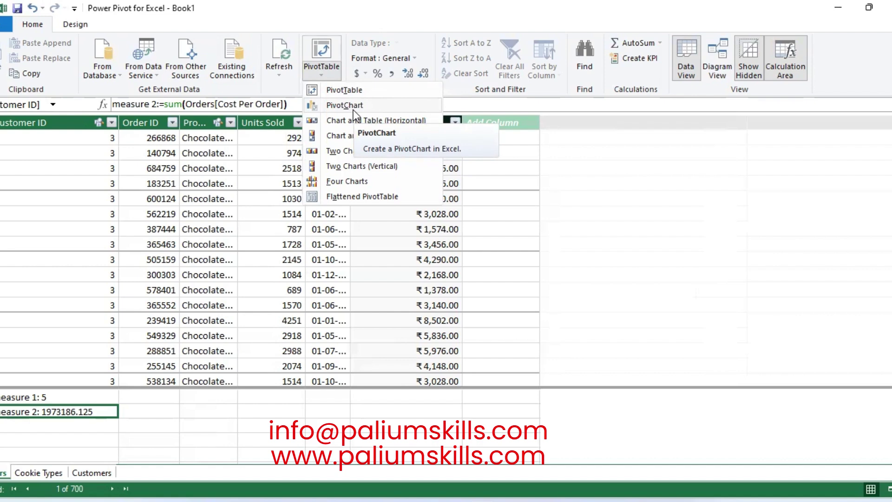
click(356, 91)
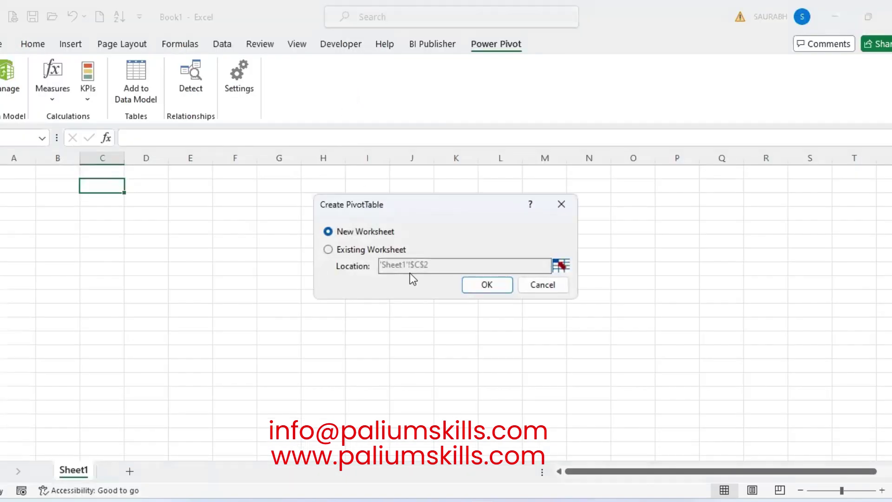
click(490, 284)
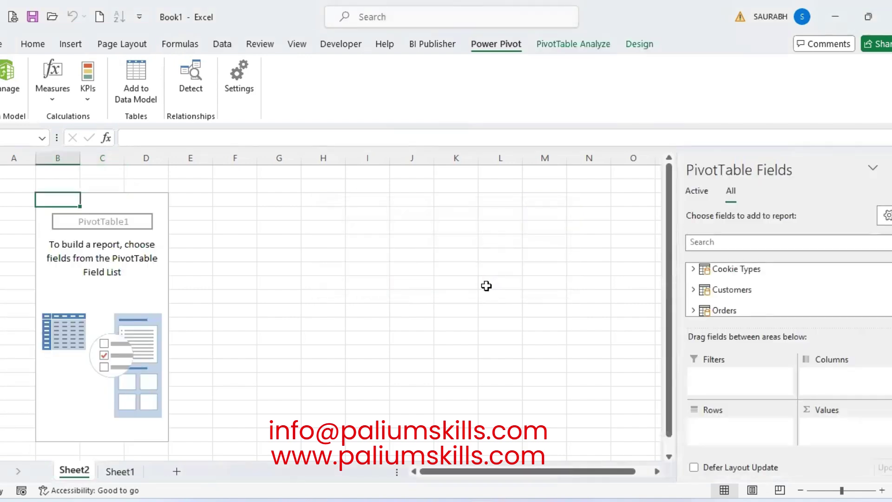
- Add the Cookie Type field from Cookie Types to the PivotTable rows, and expand the Orders table's field list
click(694, 270)
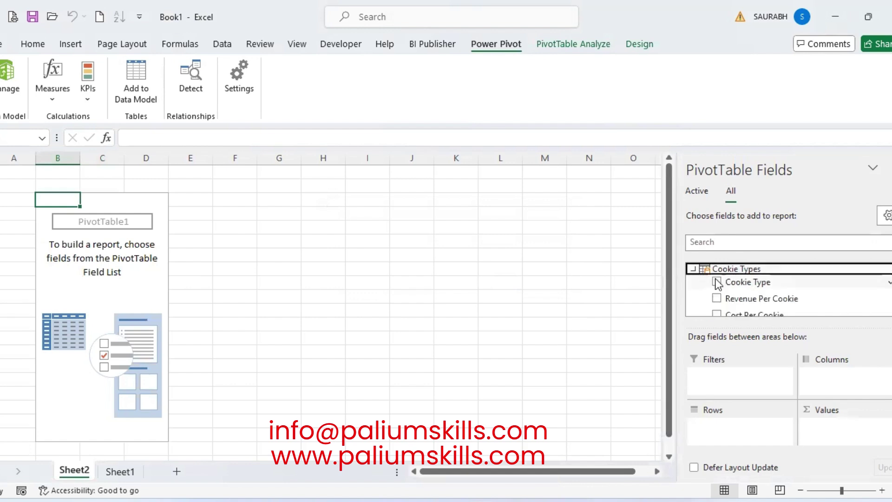
click(717, 283)
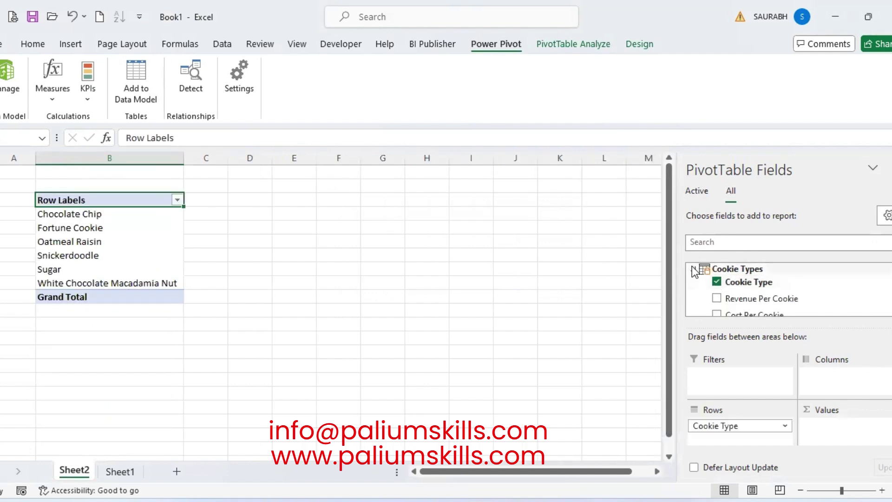
click(694, 269)
click(694, 310)
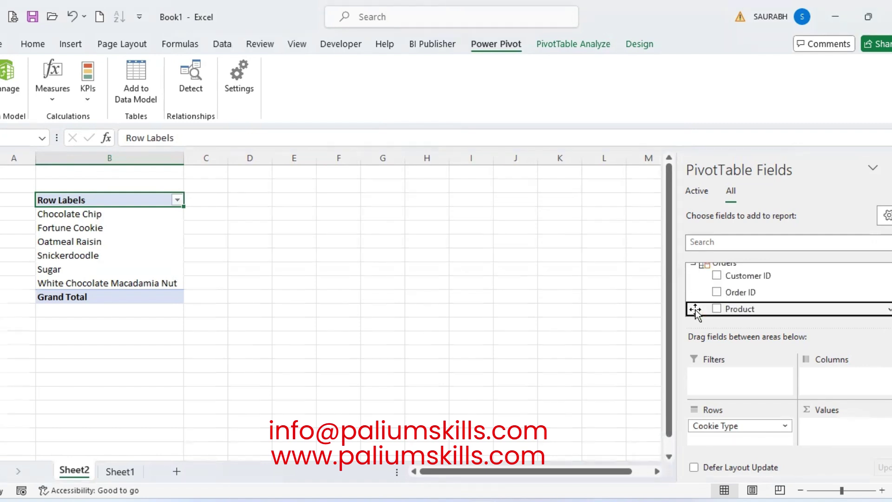
- Add the Units Sold field from the Orders table to the PivotTable values
scroll(767, 288, down, 3)
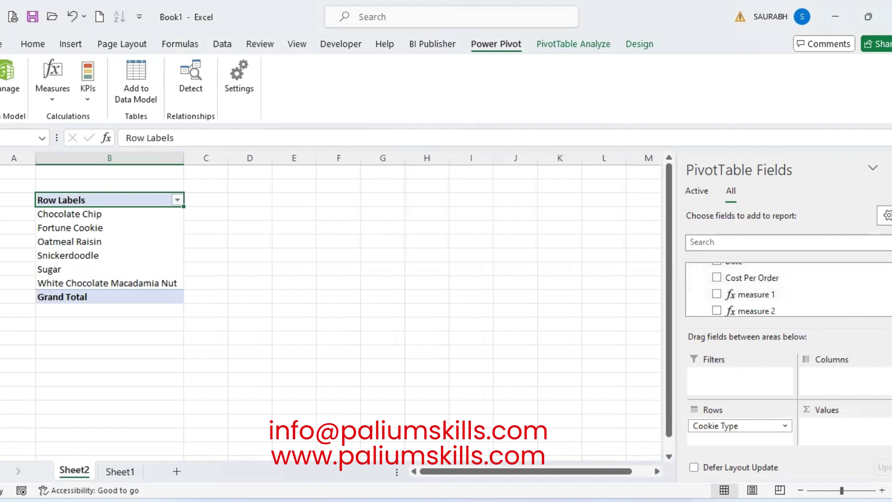
scroll(788, 289, up, 2)
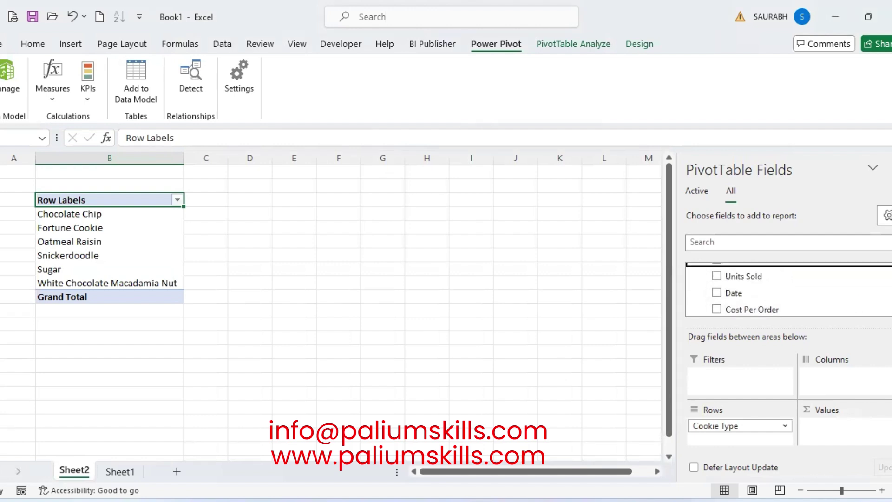
click(717, 276)
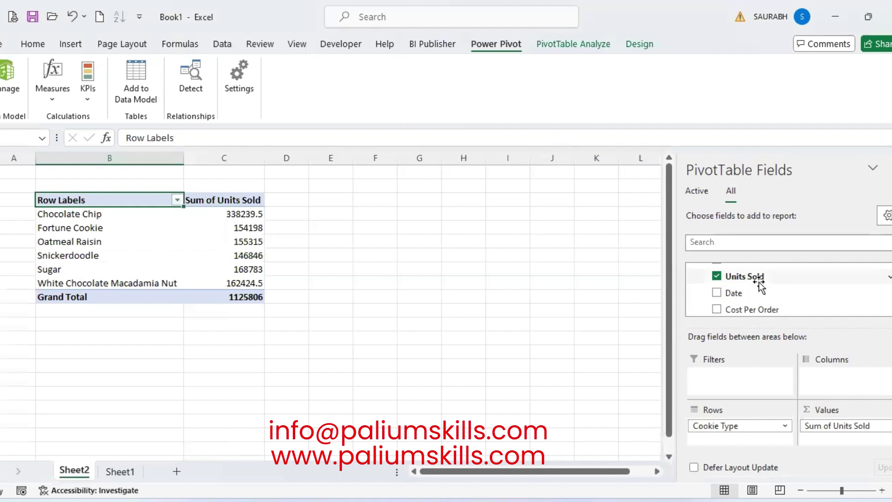
- Start a new KPI with measure 1 as its base field and measure 2 as the target measure
click(89, 100)
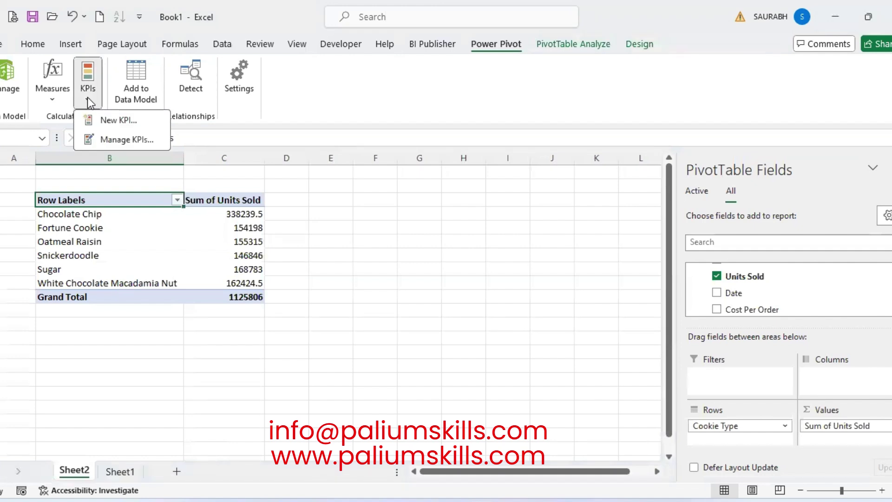
click(109, 121)
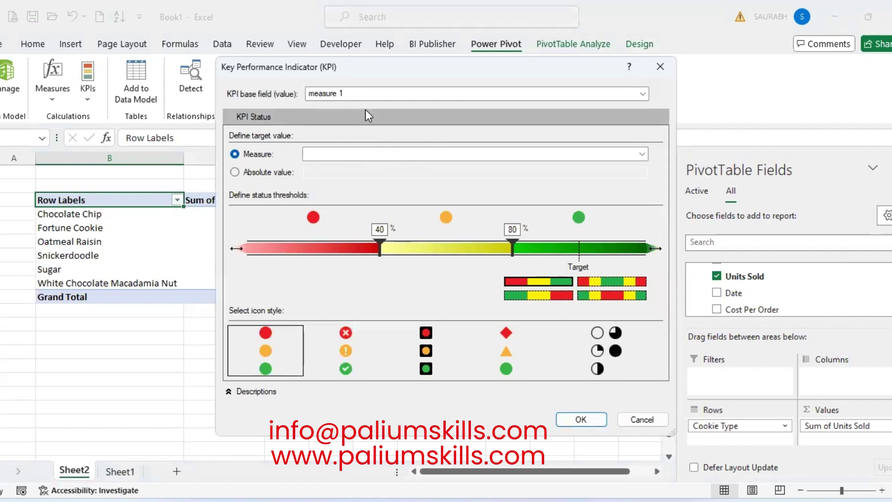
click(352, 152)
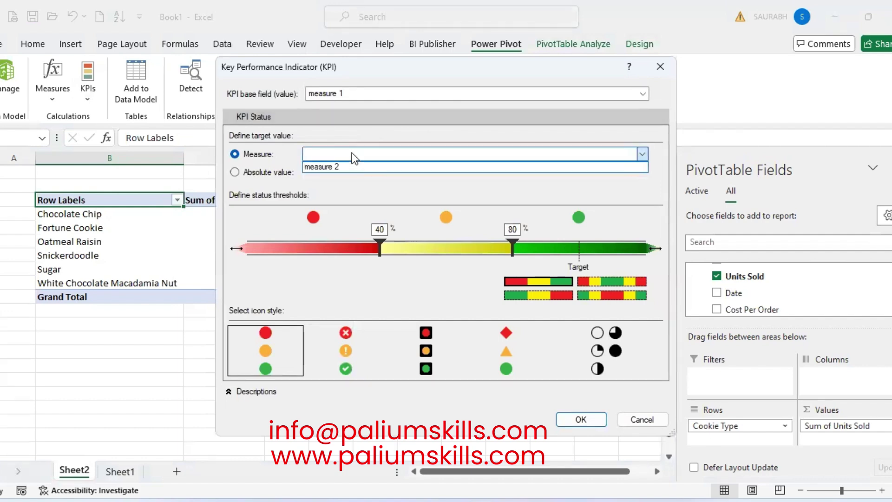
click(361, 169)
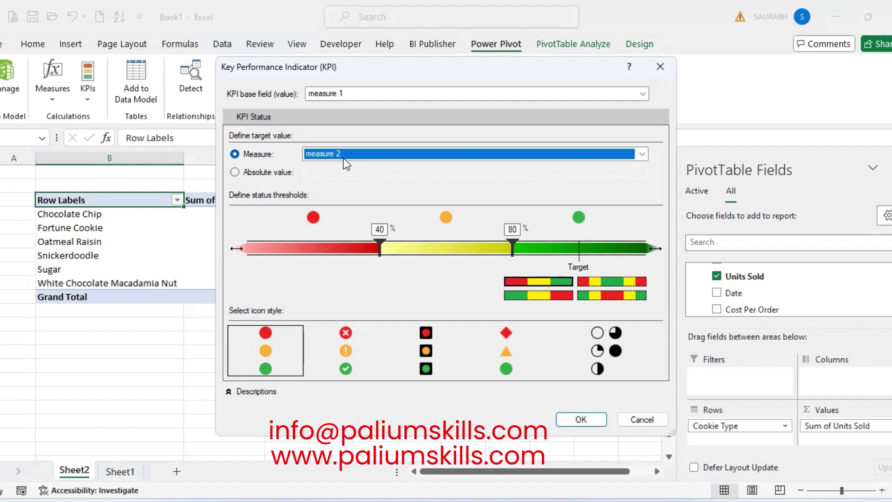
- Switch the KPI's target to an absolute value of 200000
click(289, 172)
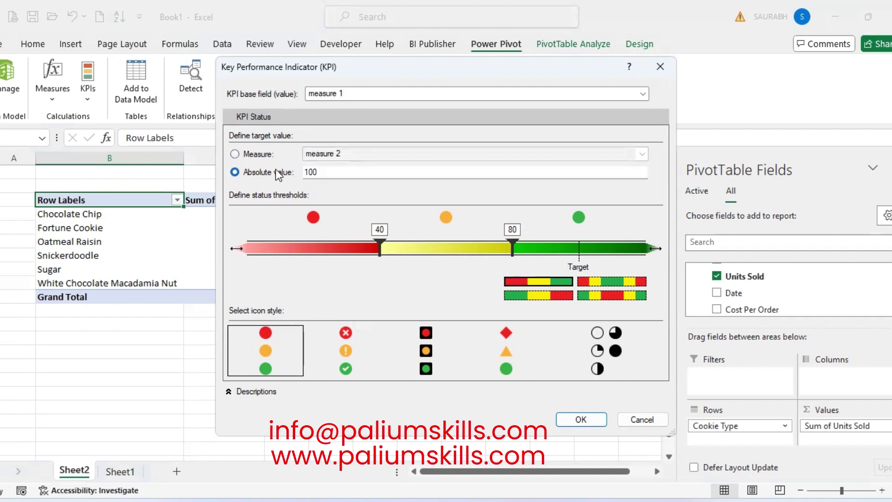
click(360, 173)
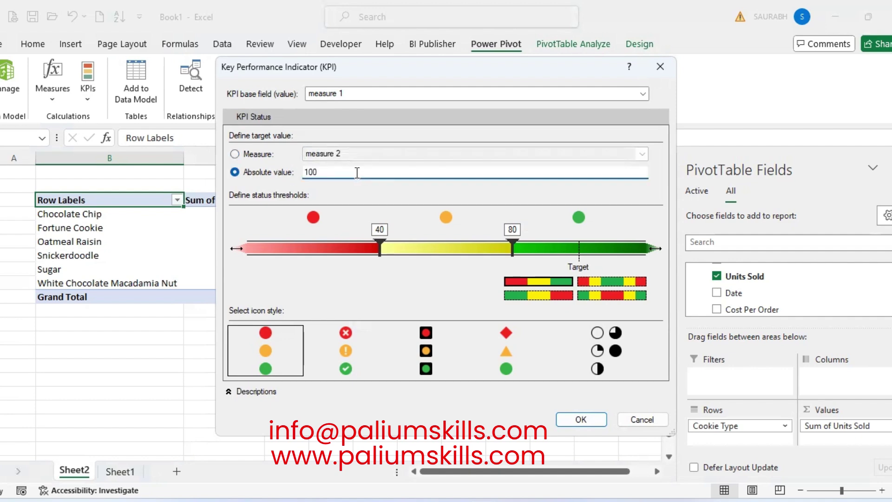
key(BackSpace)
key(BackSpace)
key(BackSpace)
drag(274, 70, 389, 71)
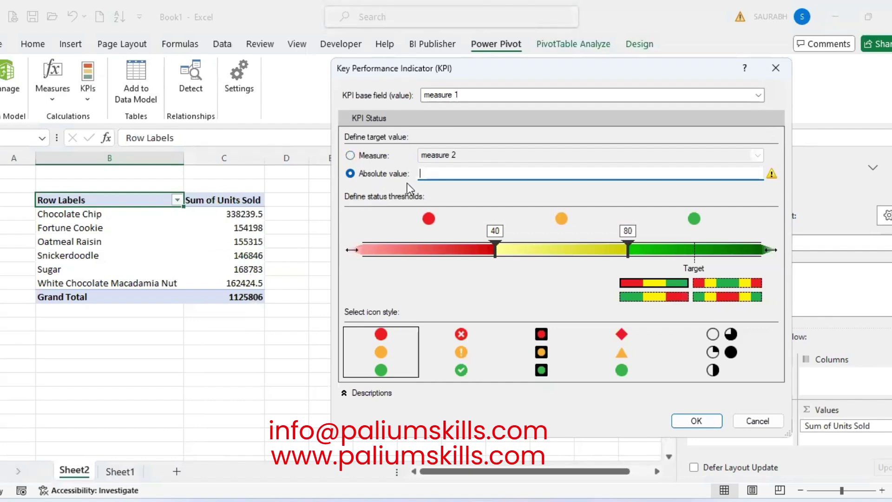
text(200000)
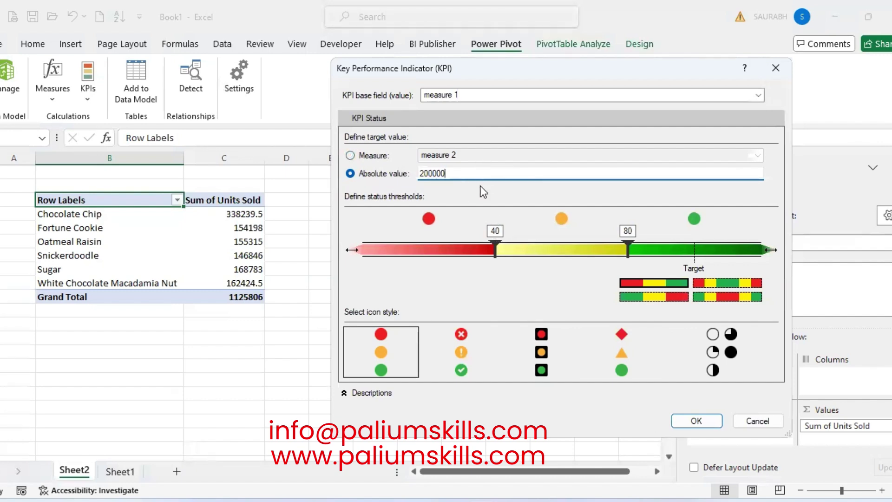
- Set the KPI's status thresholds to 156000 and 216000 and create the KPI
click(494, 248)
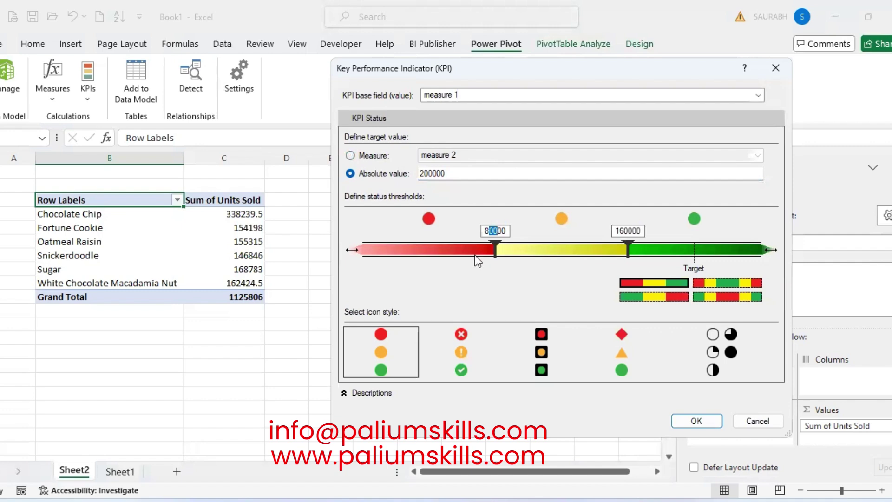
drag(497, 233, 502, 232)
drag(496, 248, 722, 251)
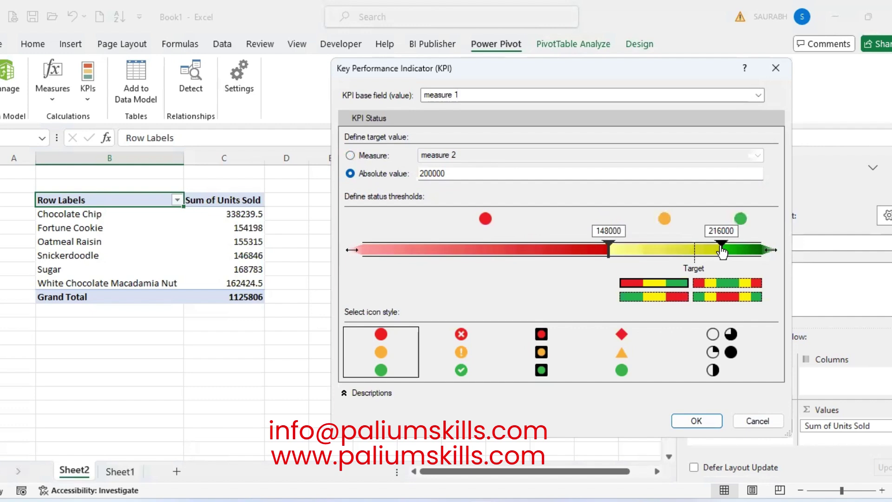
mouse_move(610, 251)
mouse_down()
mouse_move(667, 250)
mouse_move(622, 246)
mouse_up()
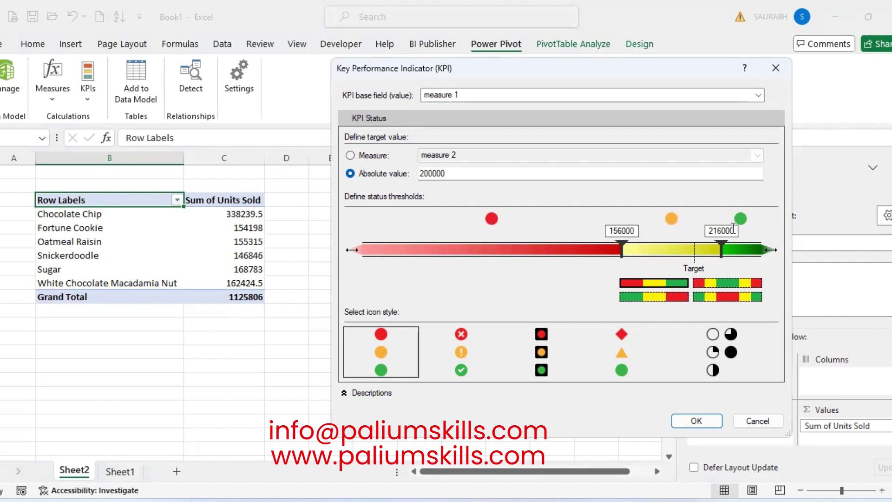
click(698, 422)
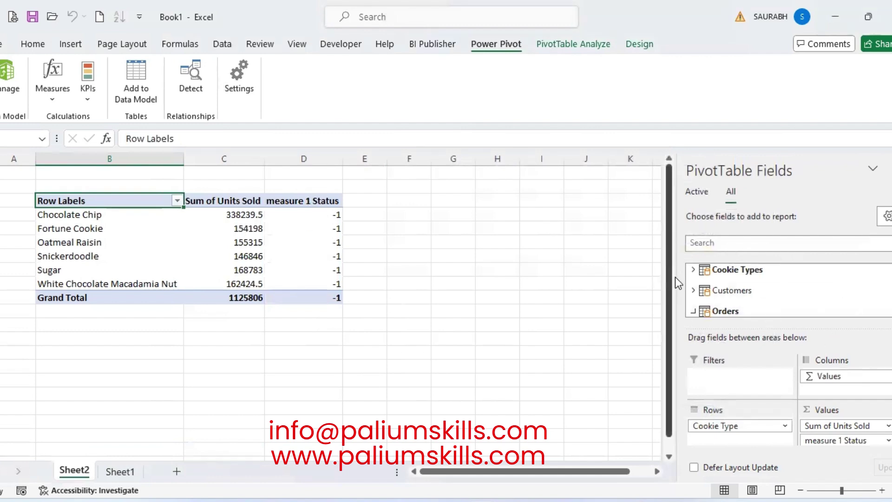
- Add the Goal and Value fields of the measure 1 KPI to the PivotTable
click(693, 270)
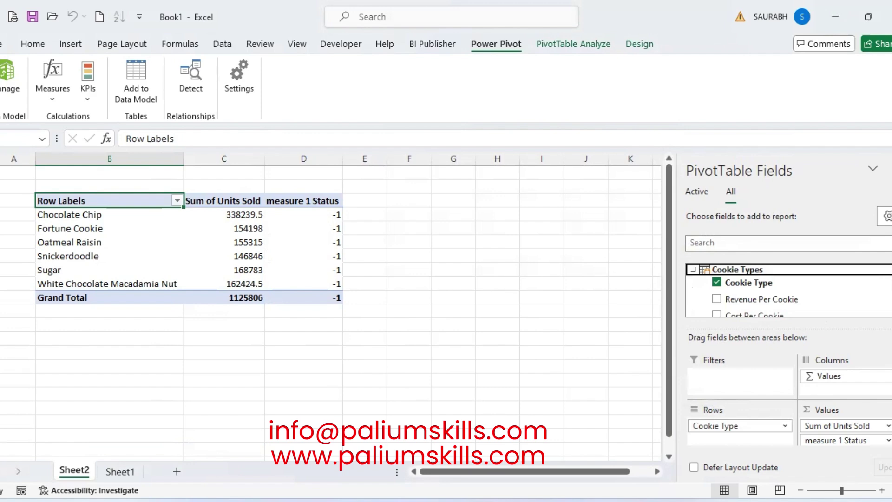
scroll(786, 291, down, 4)
scroll(785, 291, up, 3)
scroll(785, 288, down, 5)
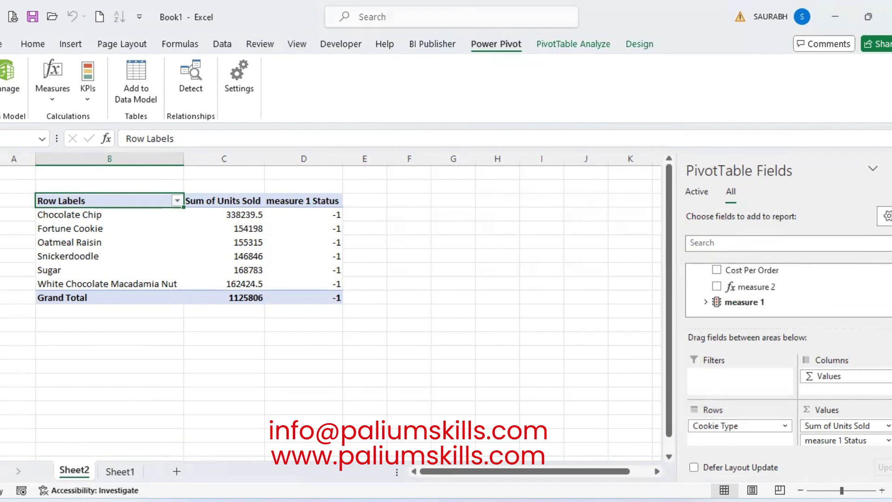
click(705, 302)
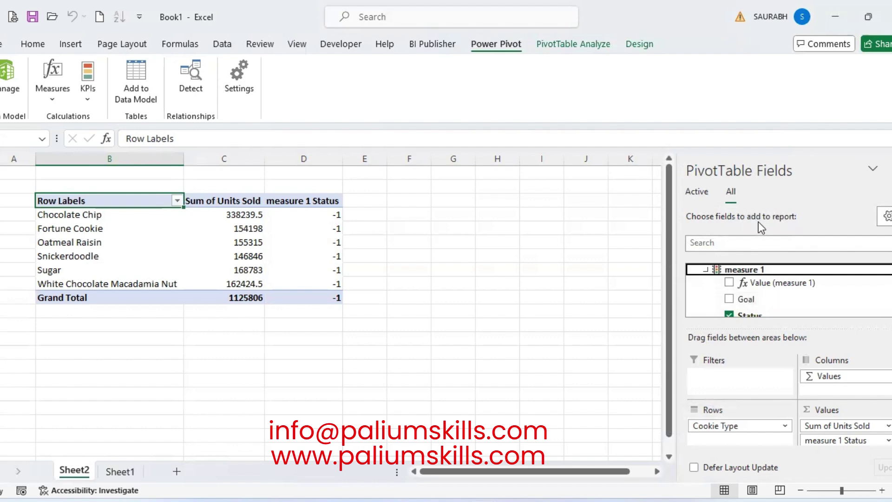
click(729, 299)
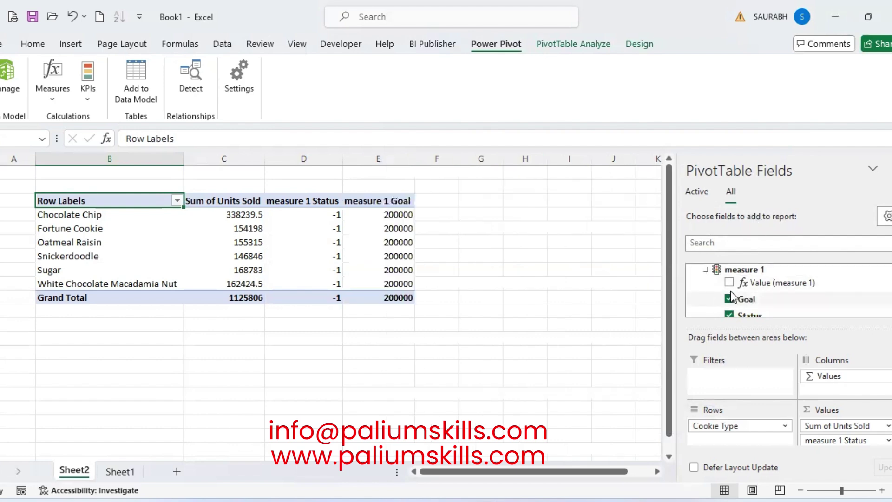
click(729, 283)
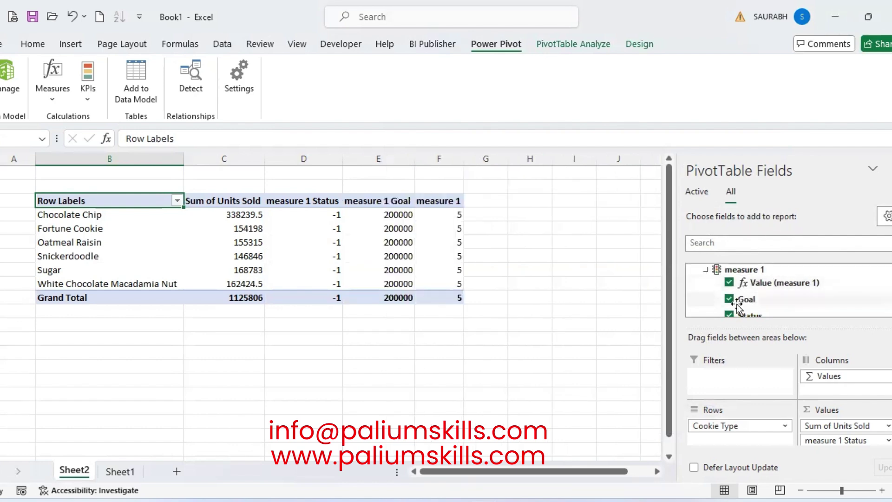
- Remove the measure 1 KPI's Status field from the PivotTable, add it back, and select the Chocolate Chip status cell
click(729, 315)
click(729, 314)
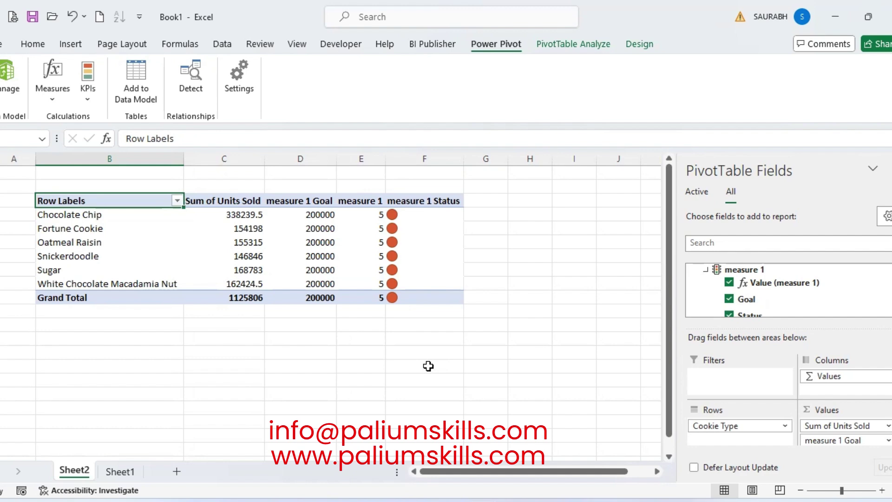
click(418, 214)
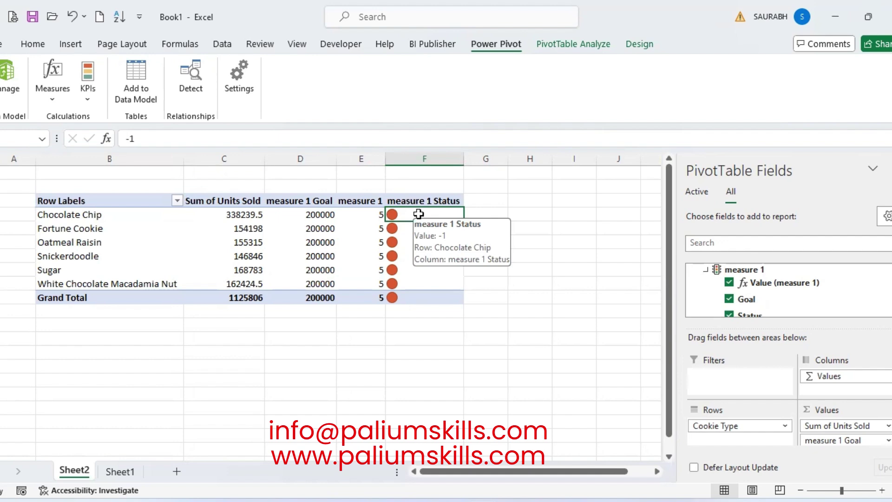
- Edit the existing measure 1 KPI to use measure 2 as its target, and apply the change to the PivotTable
click(92, 96)
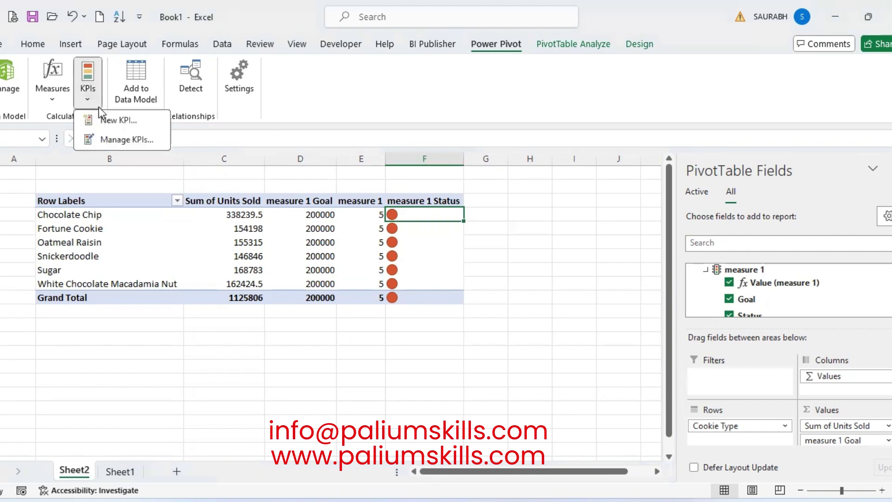
click(127, 138)
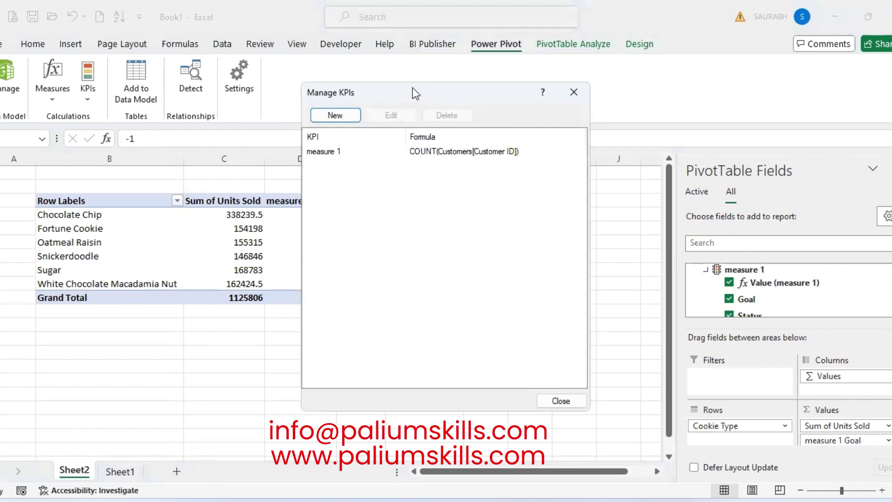
drag(431, 97, 592, 93)
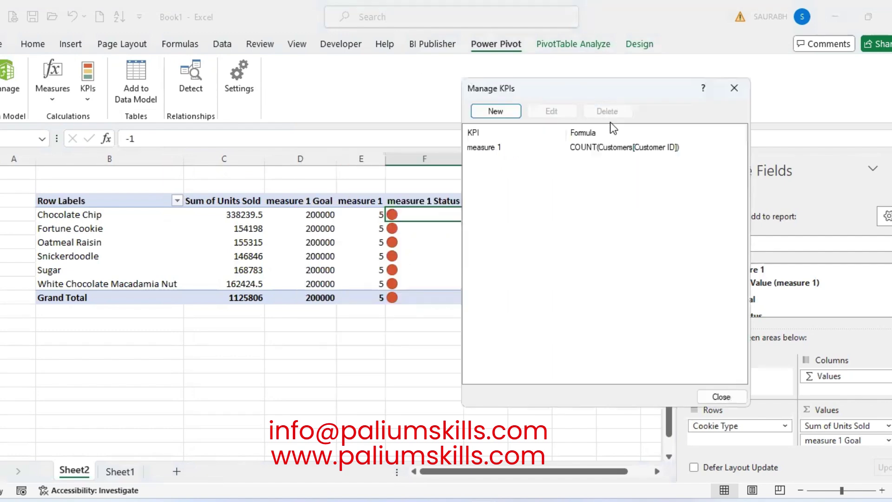
click(623, 145)
click(556, 111)
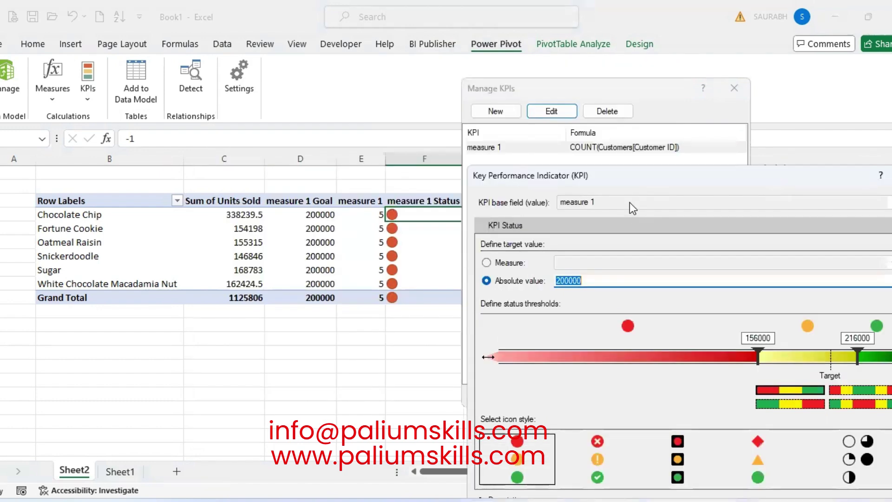
click(506, 262)
click(581, 262)
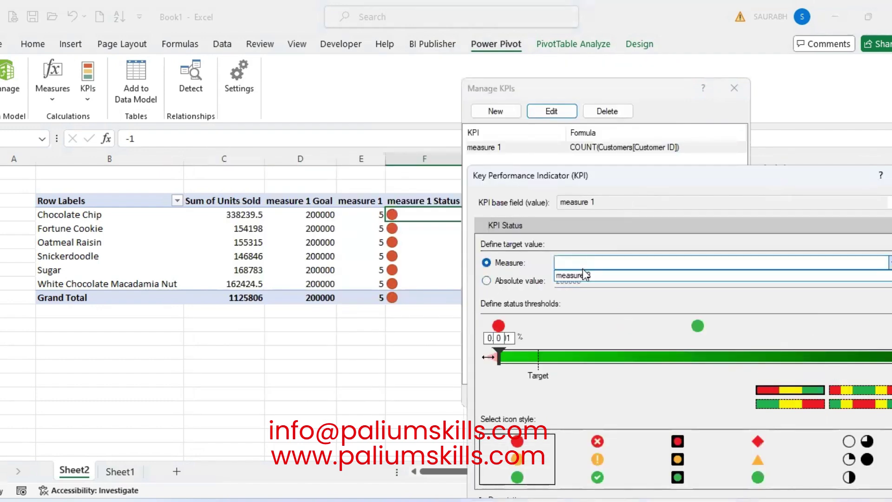
click(585, 275)
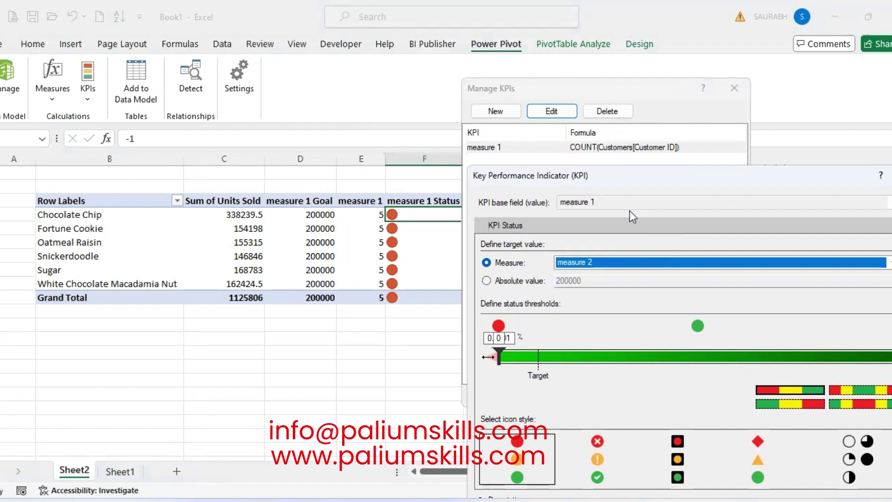
click(501, 358)
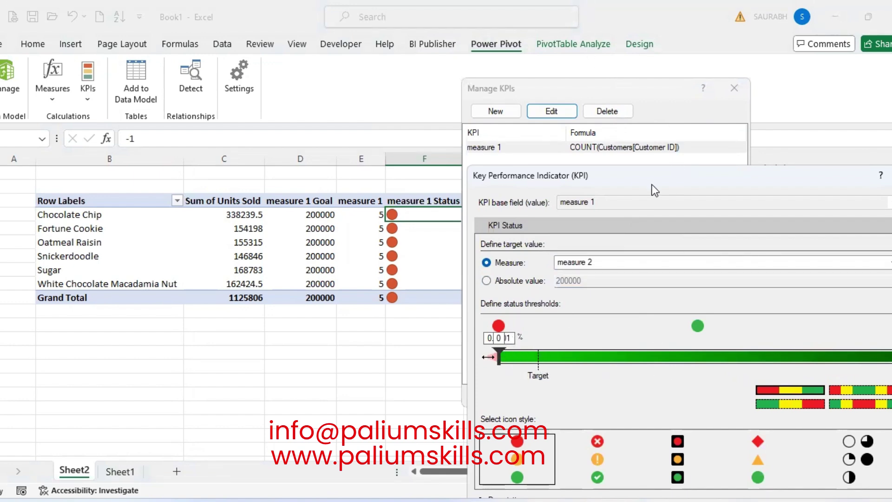
drag(655, 179, 387, 118)
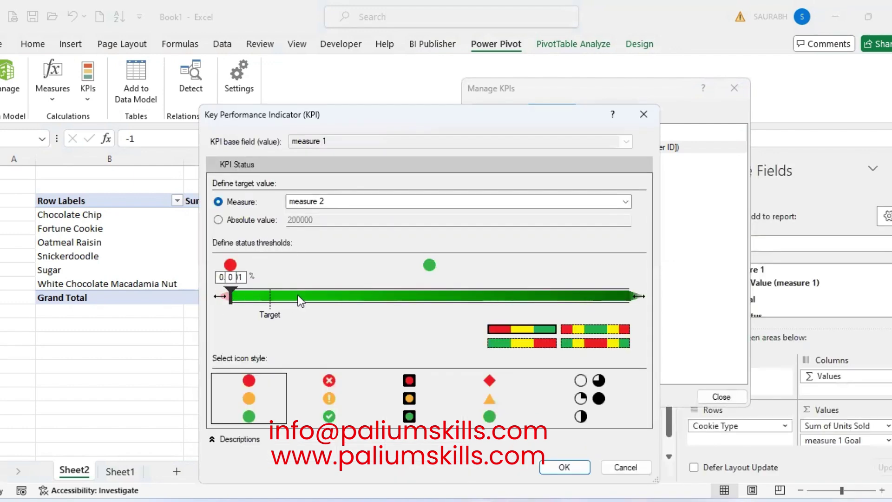
click(567, 467)
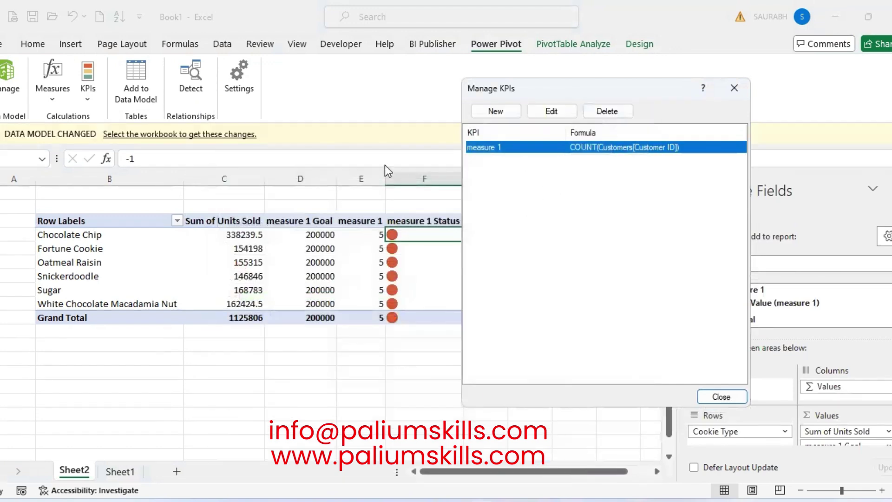
click(718, 394)
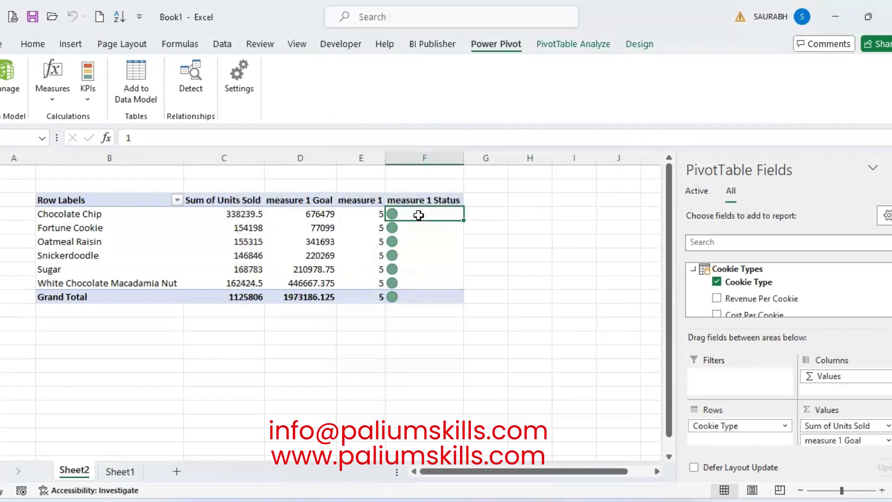
mouse_move(419, 215)
click(88, 88)
click(126, 139)
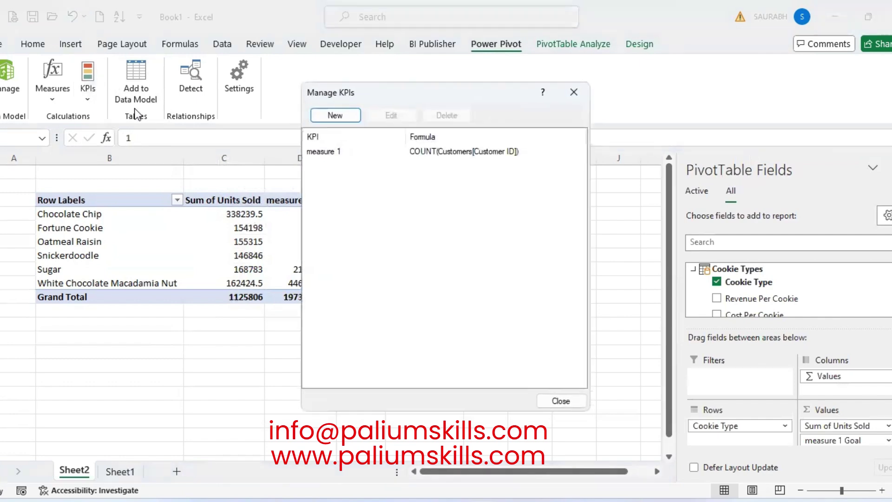
click(335, 116)
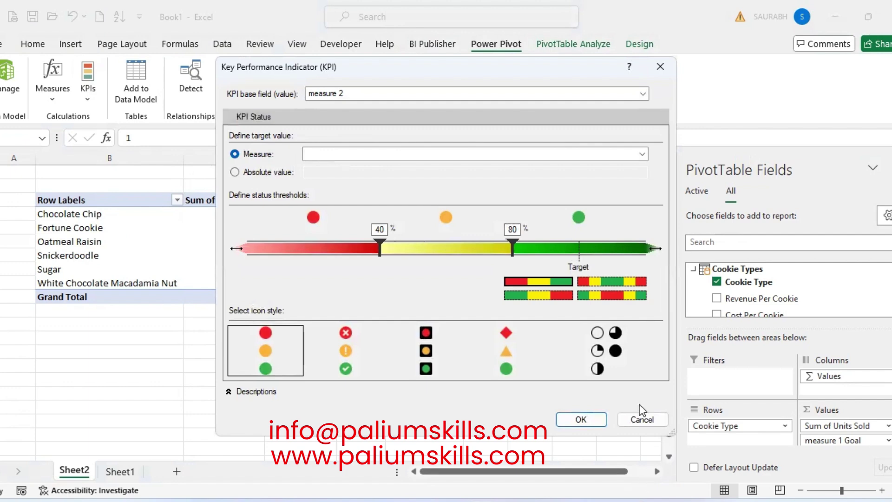
click(642, 420)
click(562, 400)
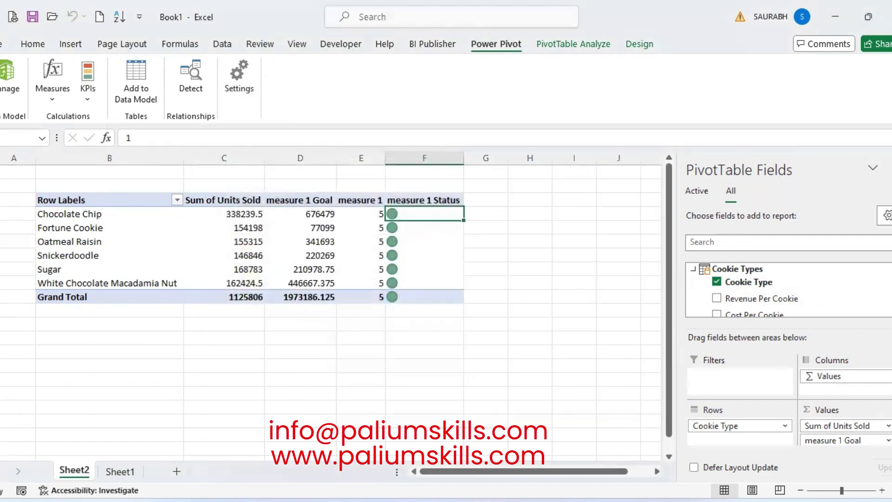
scroll(788, 290, down, 5)
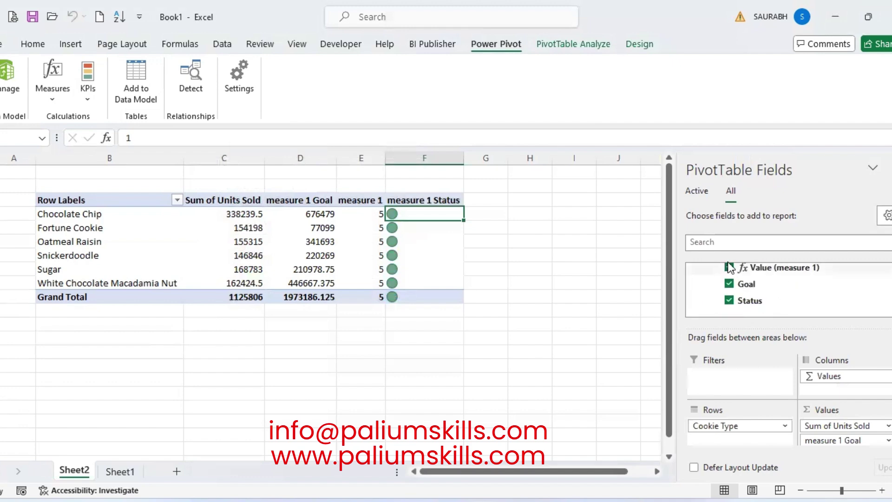
click(768, 269)
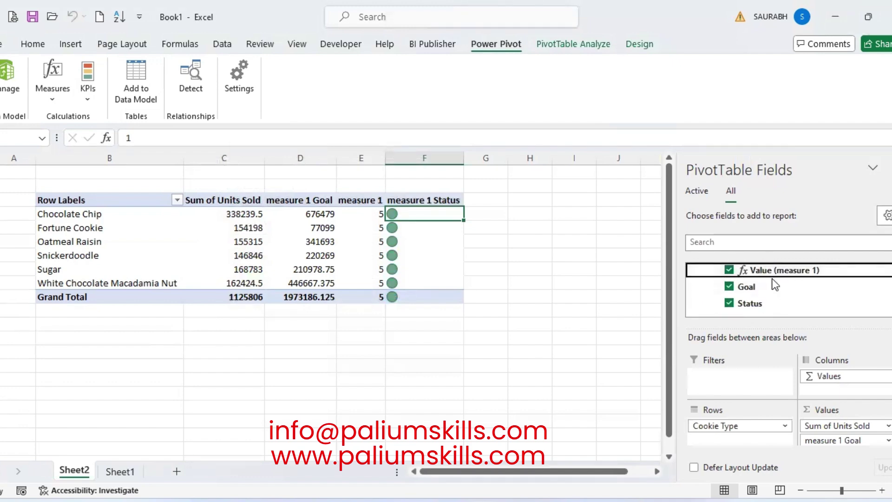
right_click(770, 269)
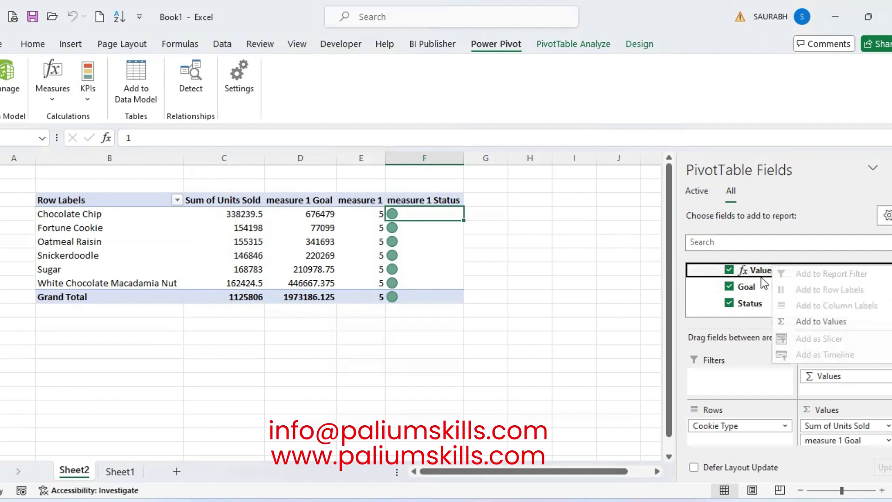
click(743, 270)
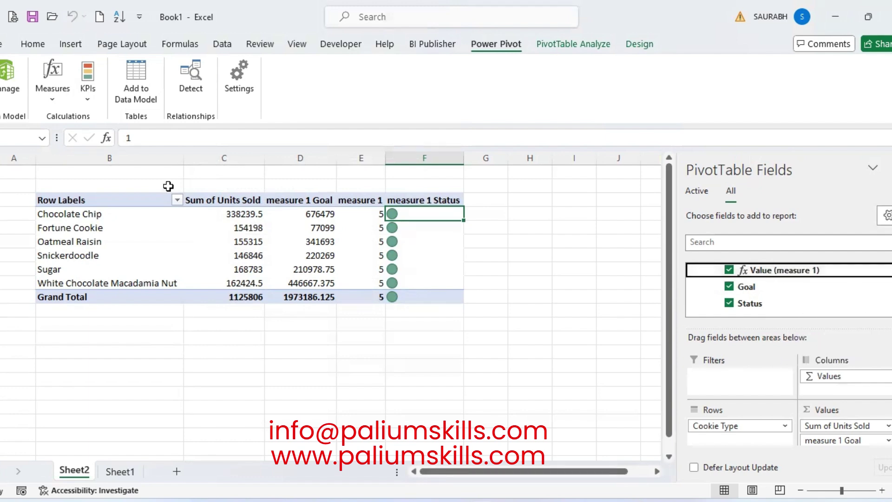
- Review the formula definition of measure 2 in the list of measures, and close it without changes
click(60, 72)
click(90, 139)
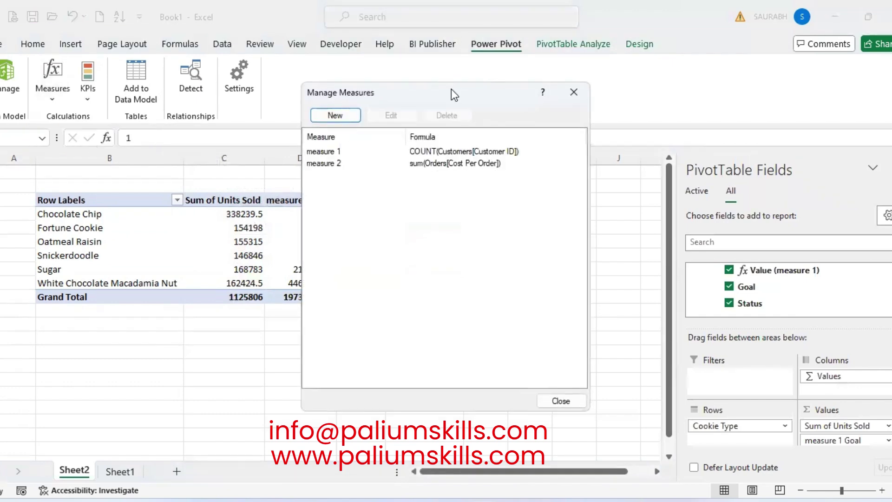
drag(450, 89, 724, 72)
click(729, 149)
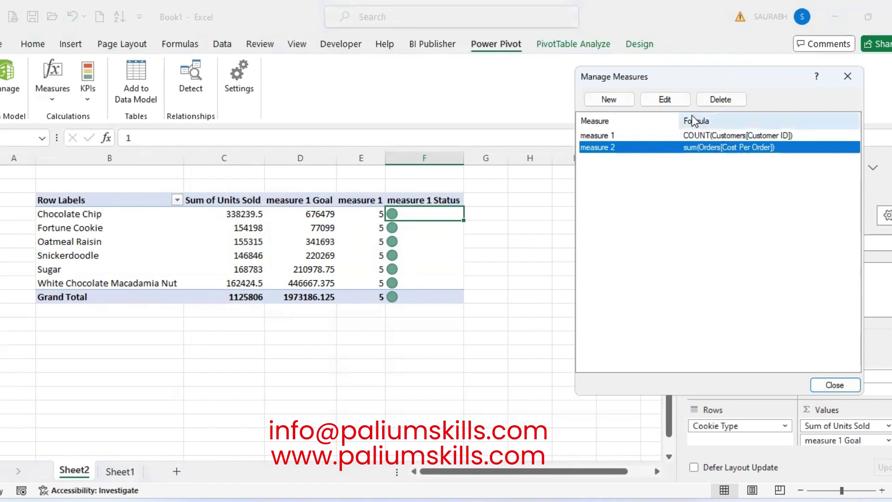
click(667, 100)
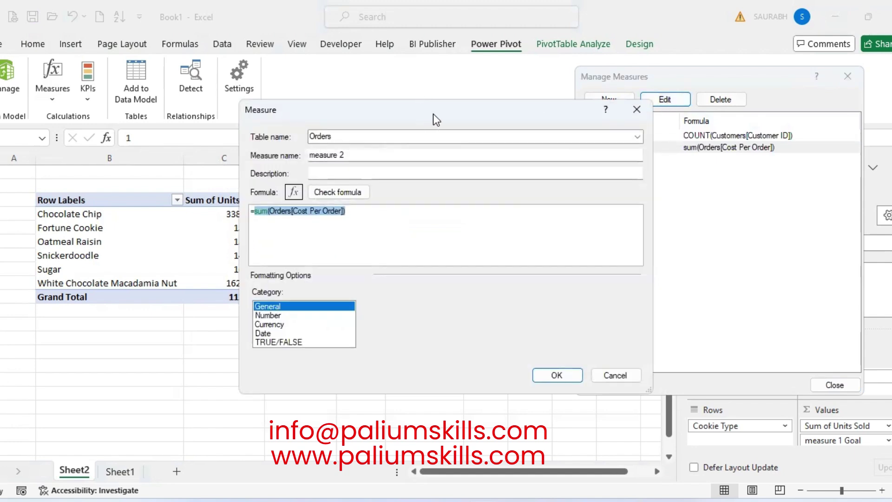
drag(433, 113, 508, 118)
click(702, 380)
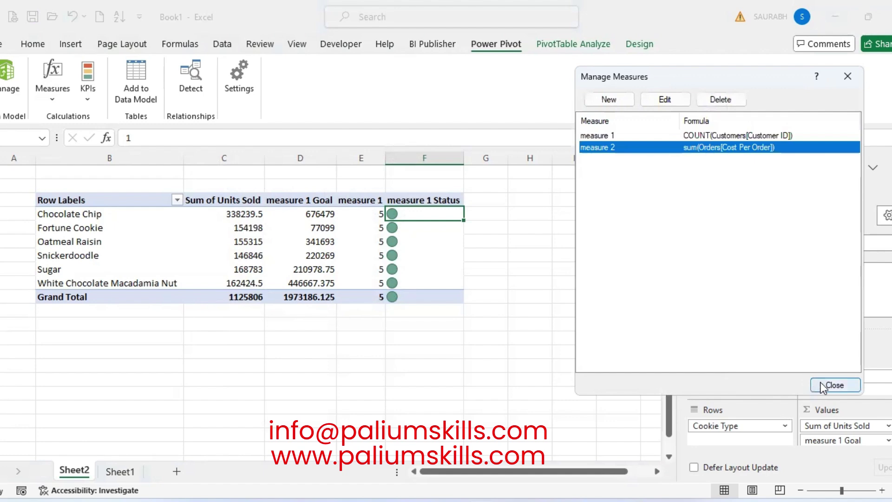
click(834, 385)
- Start a new KPI with measure 2 as its base field and check the available target measures
click(83, 101)
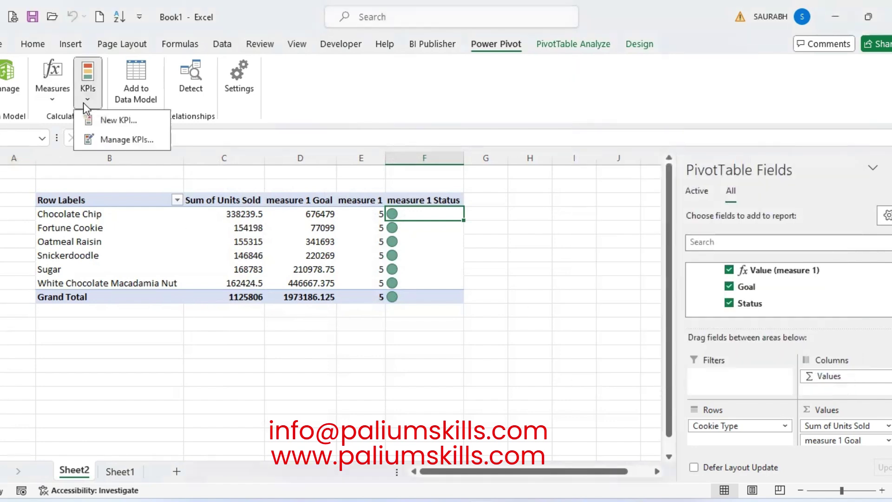
click(108, 141)
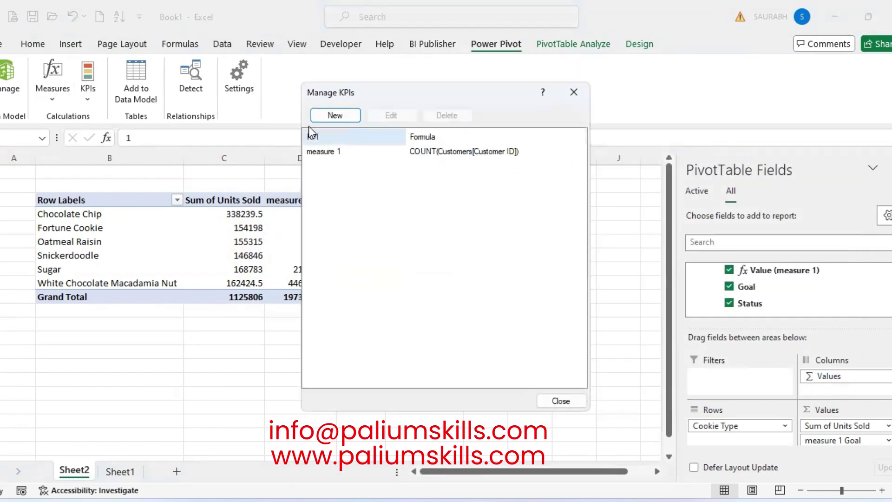
drag(446, 89, 654, 84)
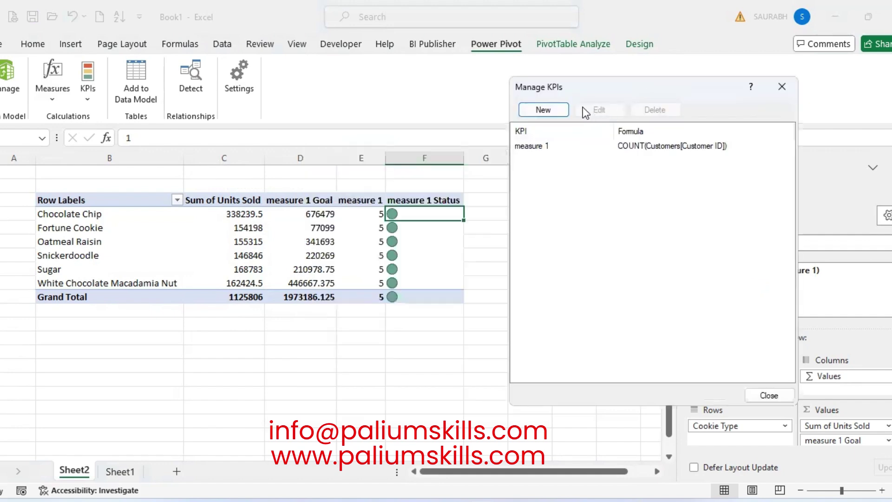
click(556, 110)
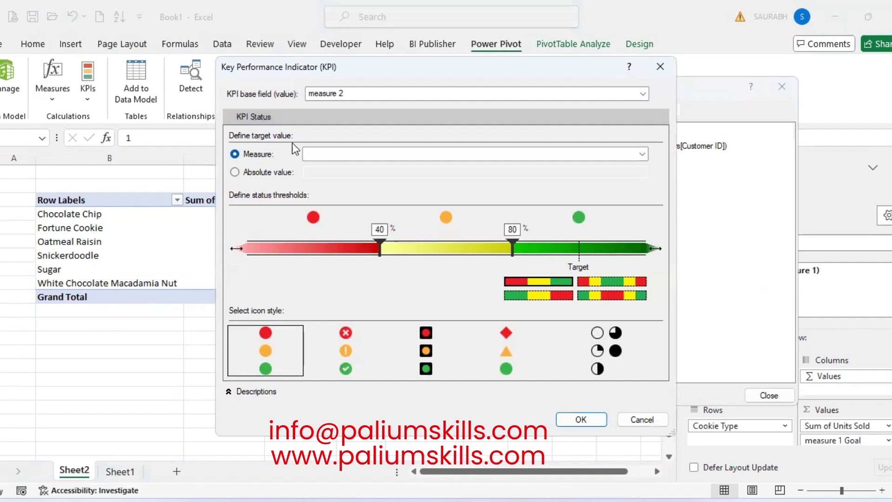
click(367, 158)
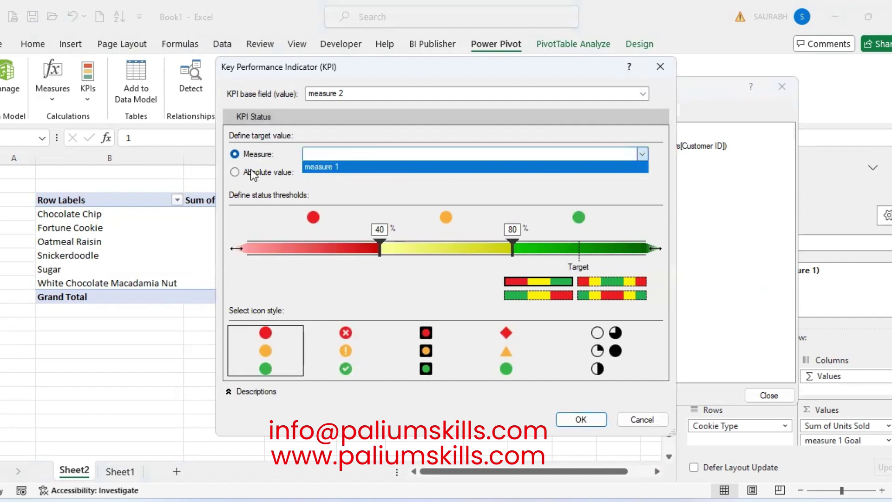
click(252, 174)
click(351, 155)
click(350, 154)
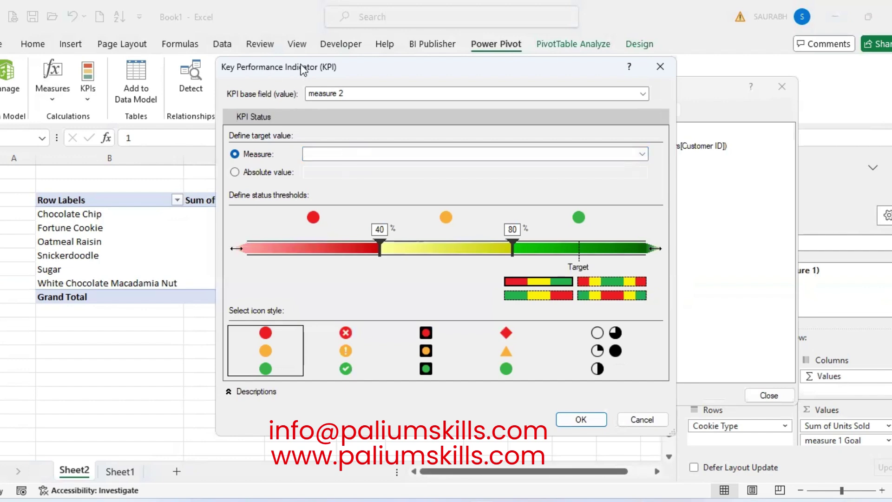
click(342, 92)
click(350, 91)
click(350, 91)
click(350, 91)
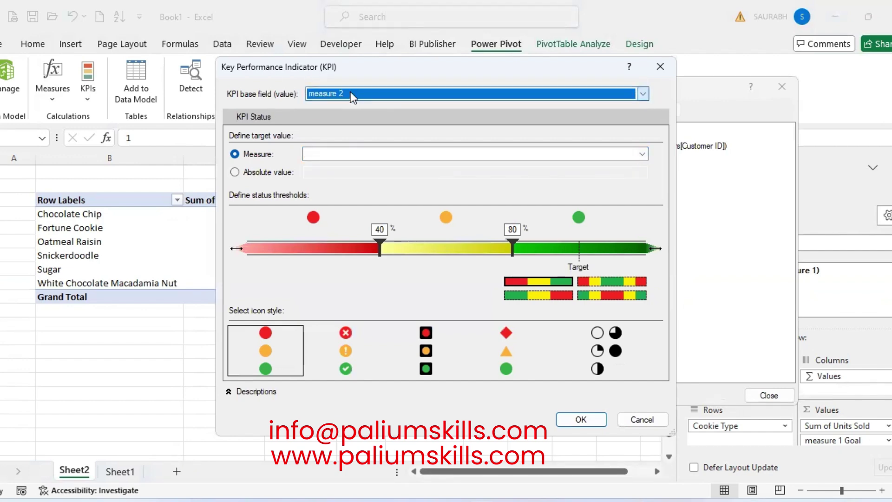
- Define the measure 2 KPI's target as an absolute value of 150000
click(251, 173)
click(282, 173)
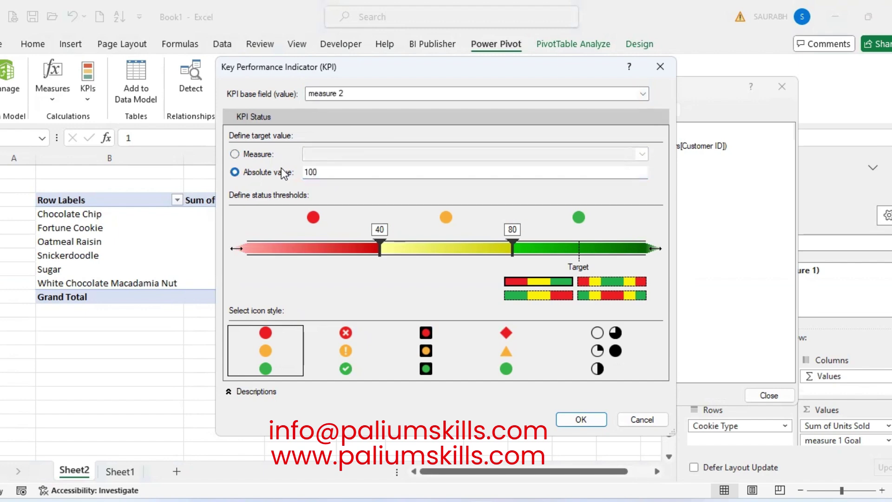
click(326, 177)
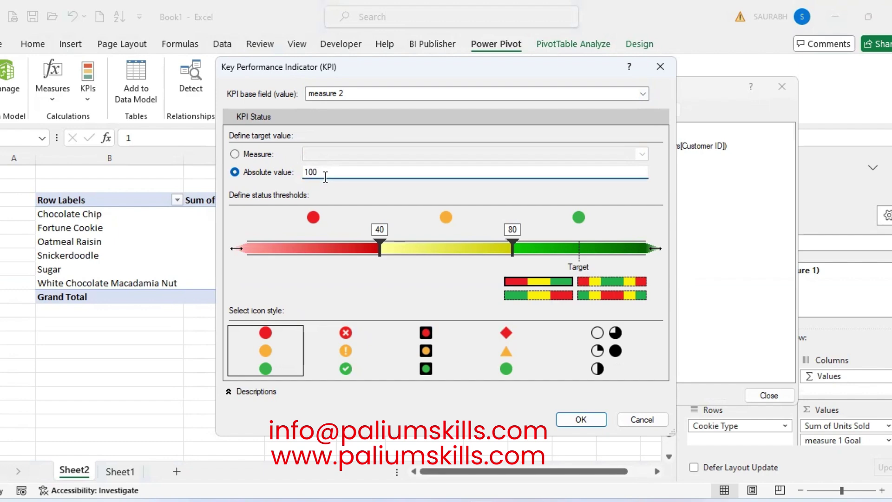
key(BackSpace)
key(BackSpace)
text(3)
key(BackSpace)
text(1)
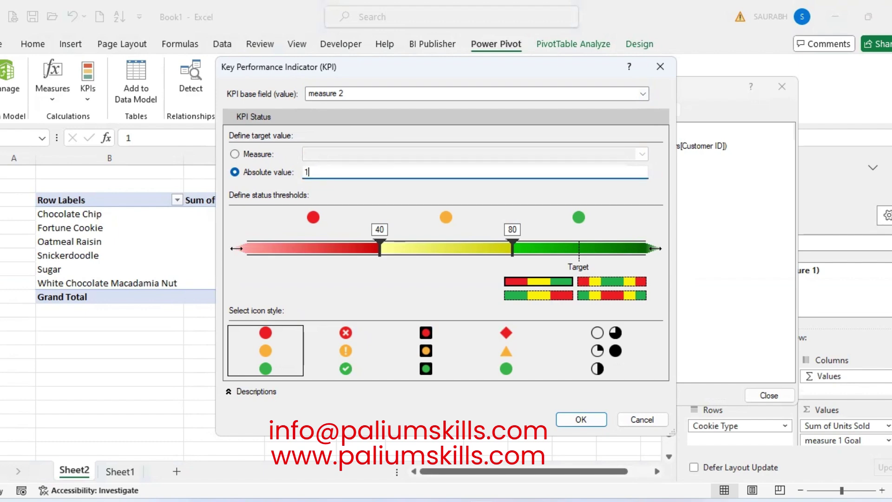
text(50000)
key(Tab)
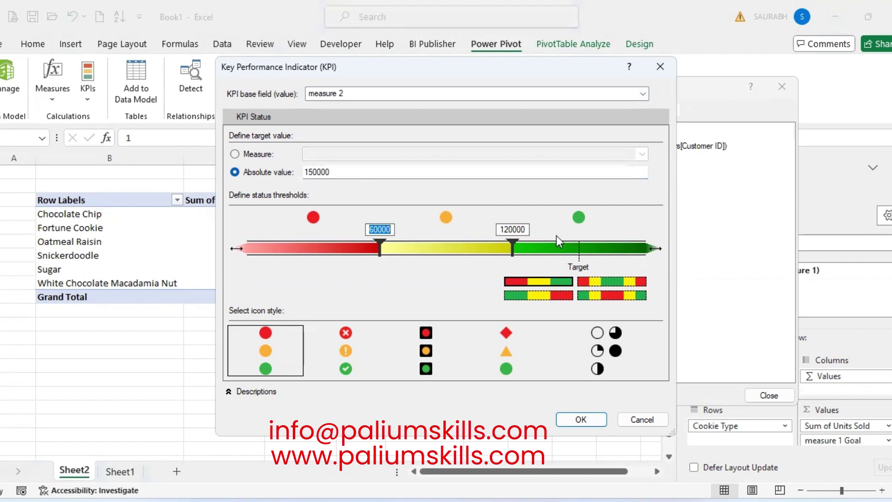
- Set the KPI's status thresholds to 153000 and 174000, create the KPI, and close the KPI list
drag(513, 247, 634, 255)
drag(380, 251, 586, 252)
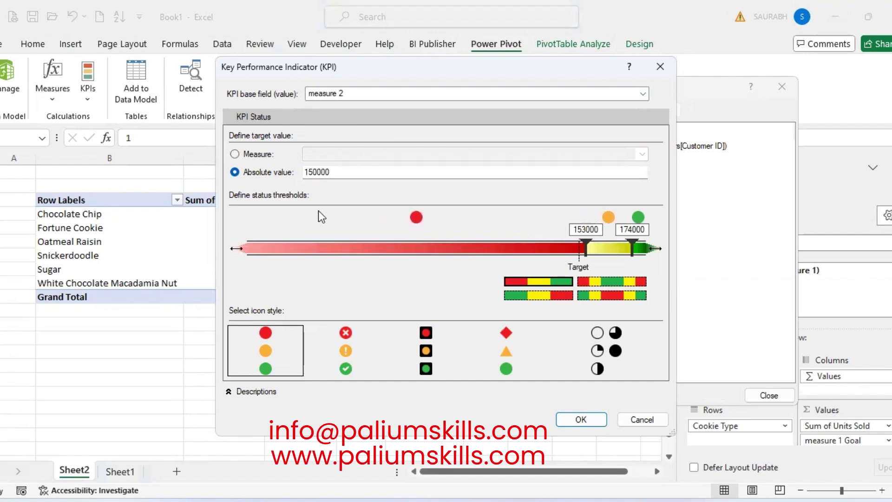
click(580, 419)
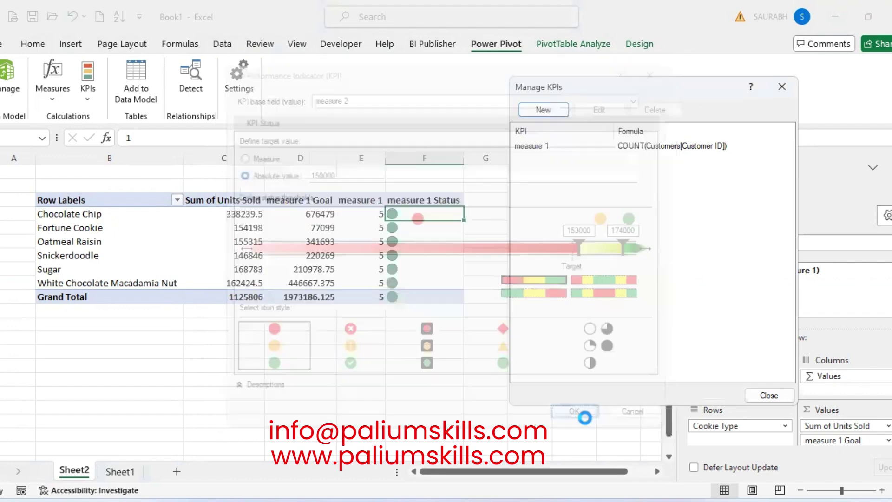
click(767, 397)
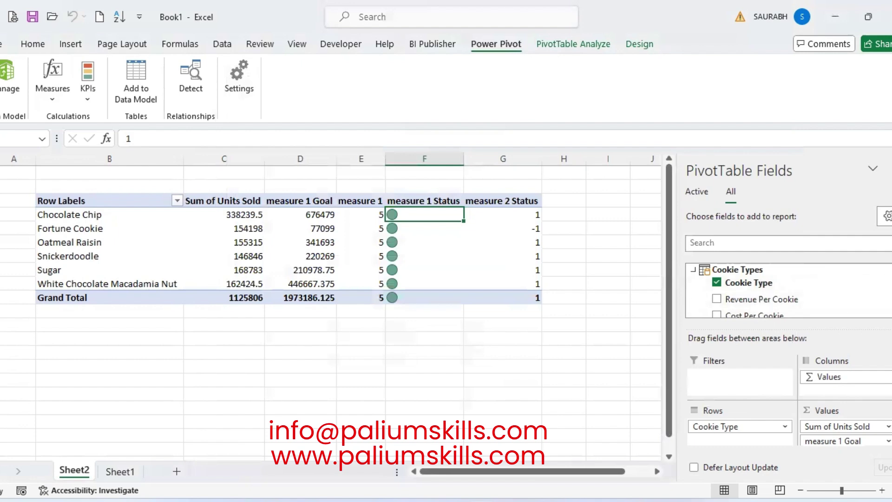
- Refresh the PivotTable and add the Value and Goal fields of the measure 2 KPI
right_click(435, 215)
click(485, 300)
scroll(808, 288, down, 5)
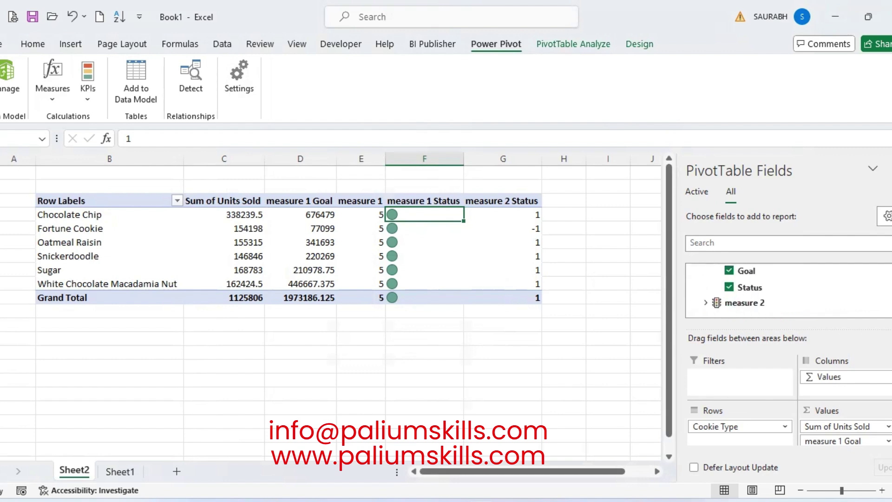
click(705, 303)
click(729, 282)
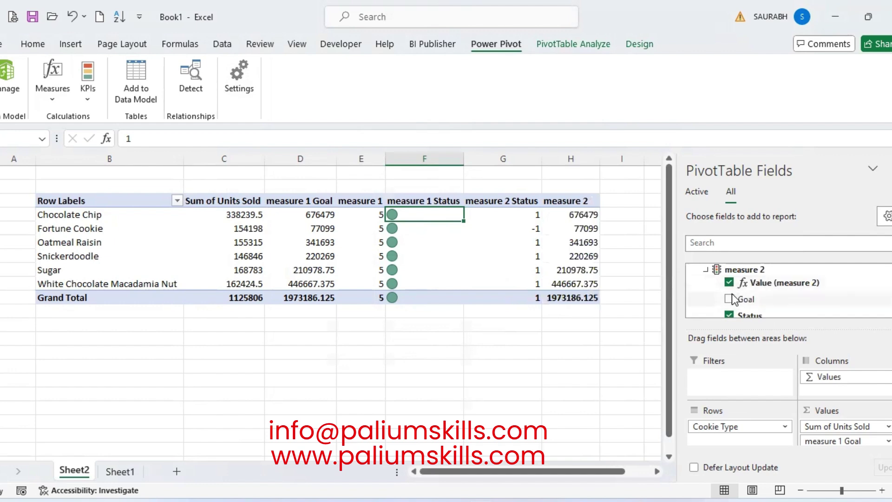
click(729, 298)
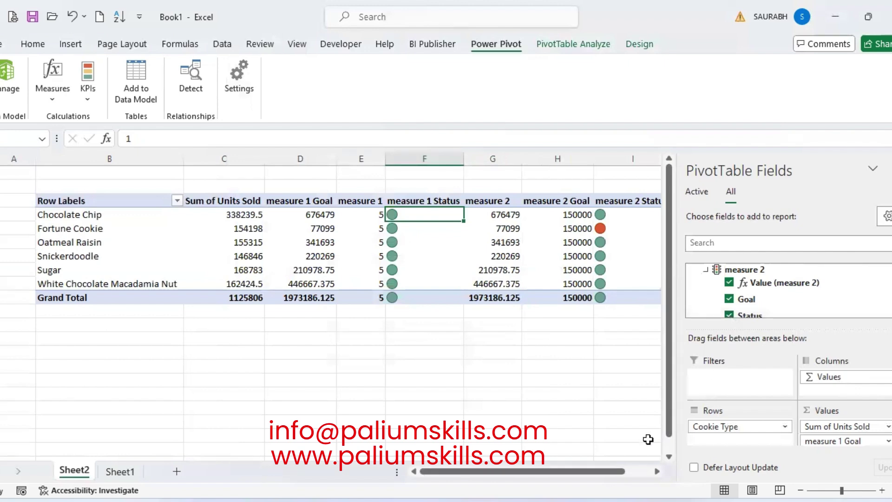
- Remove the measure 1 KPI's Value, Goal and Status fields from the PivotTable, and expand the measure 2 KPI's fields
click(652, 472)
drag(633, 468, 544, 472)
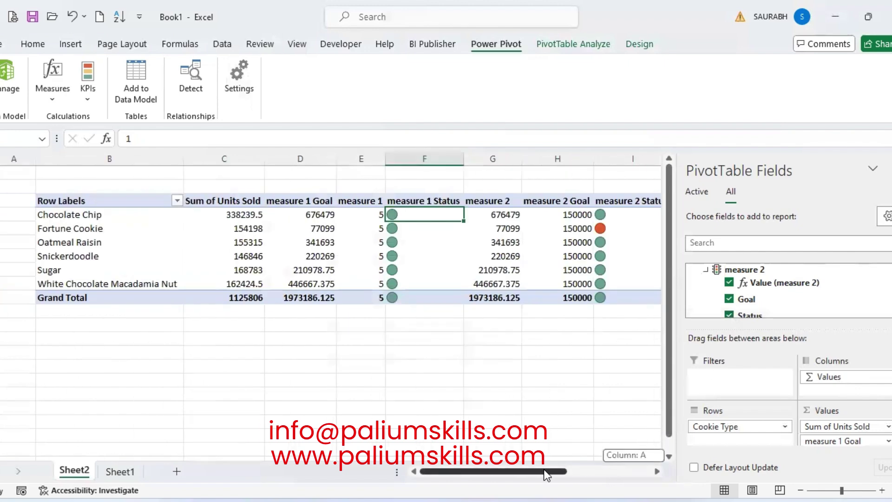
click(705, 269)
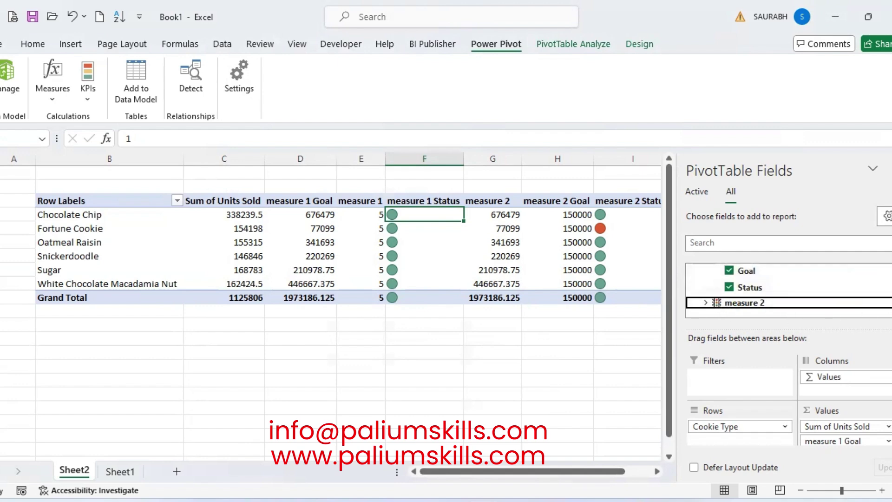
scroll(716, 276, up, 2)
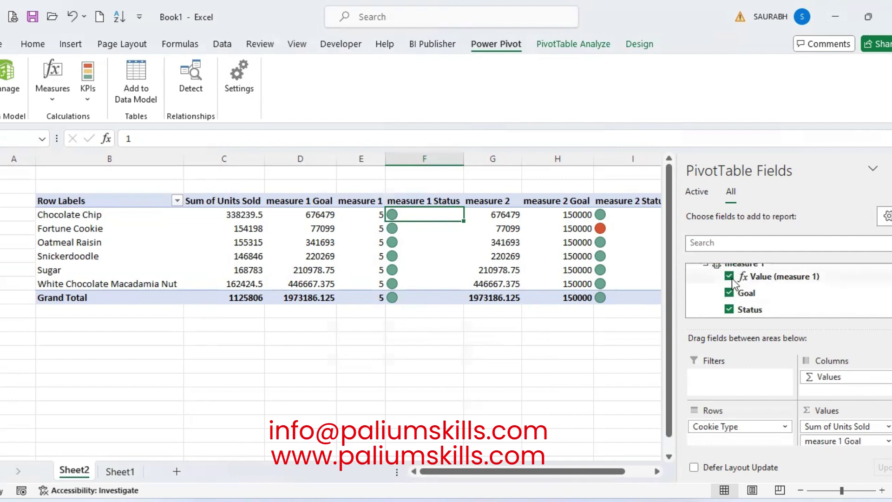
click(729, 276)
click(729, 293)
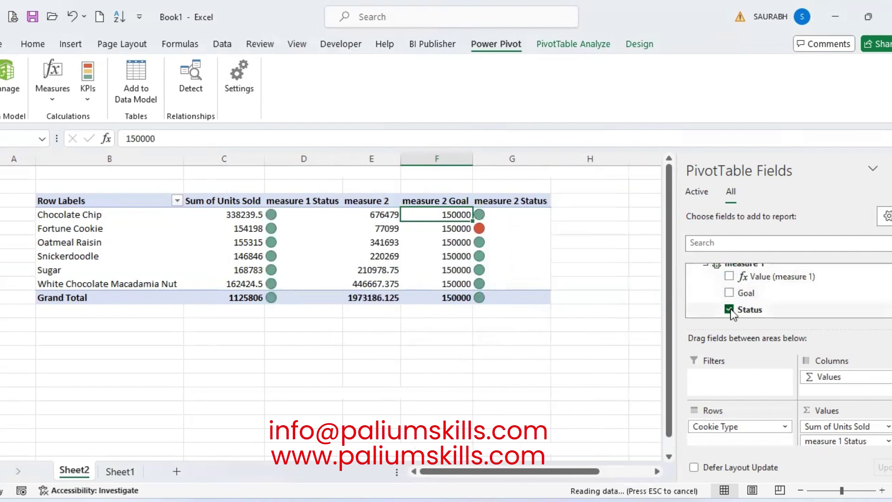
click(729, 309)
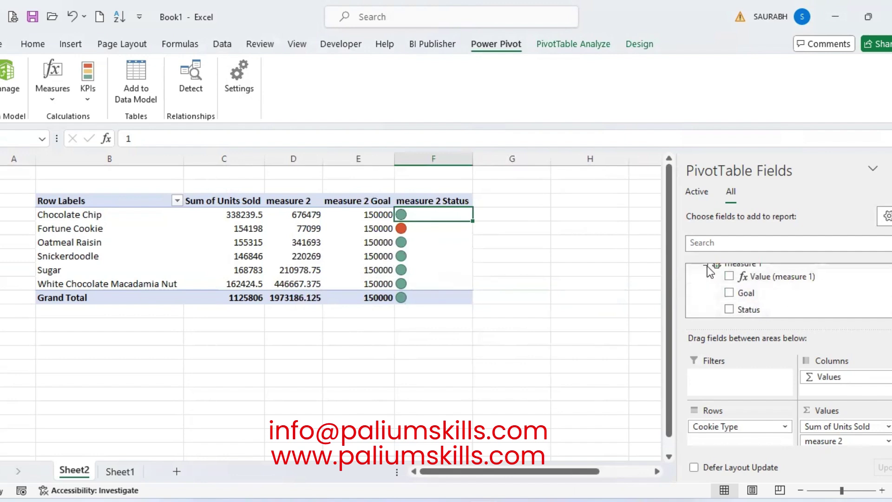
click(708, 266)
click(707, 303)
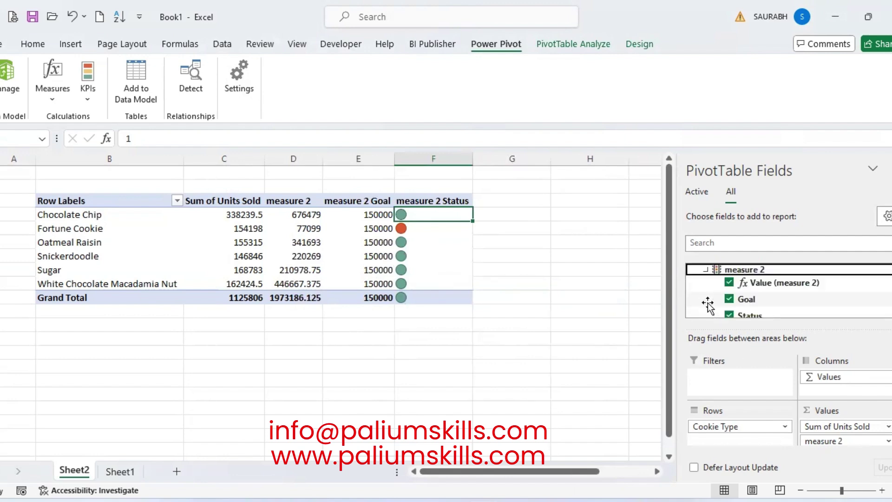
click(786, 284)
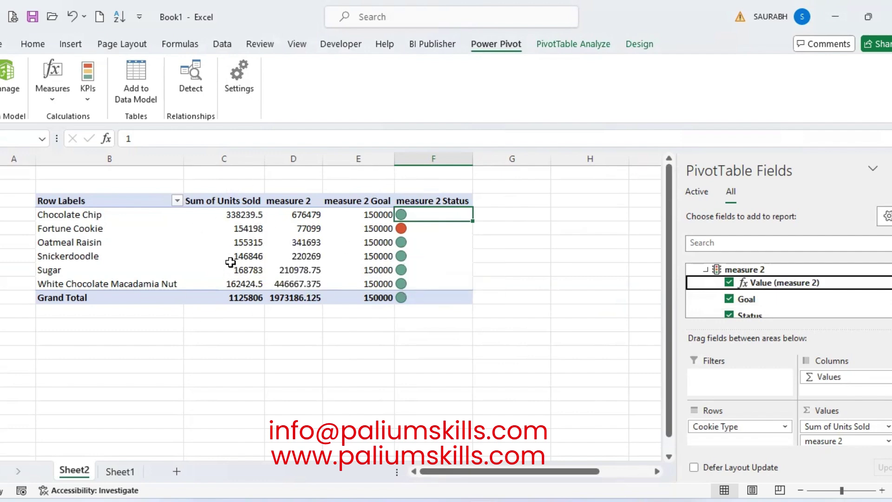
- Open the measure 2 KPI for editing and set its absolute target value to 140000
mouse_move(239, 248)
click(93, 98)
click(133, 140)
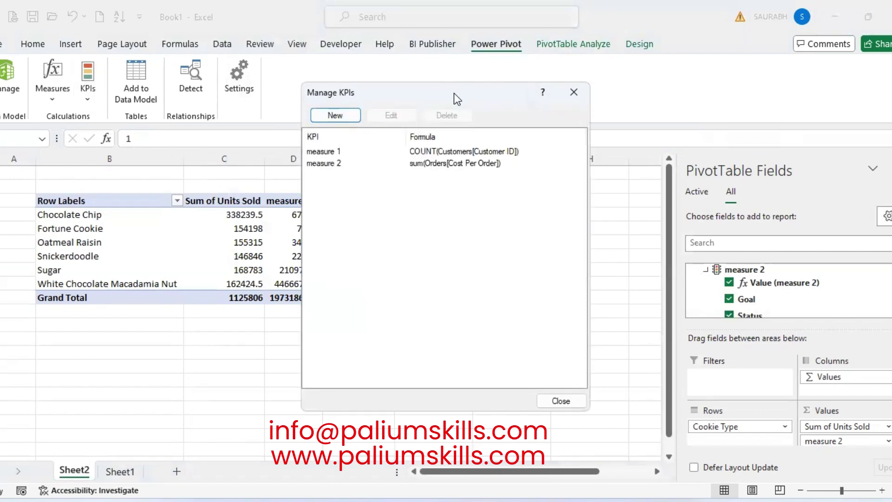
drag(458, 91, 667, 89)
click(646, 163)
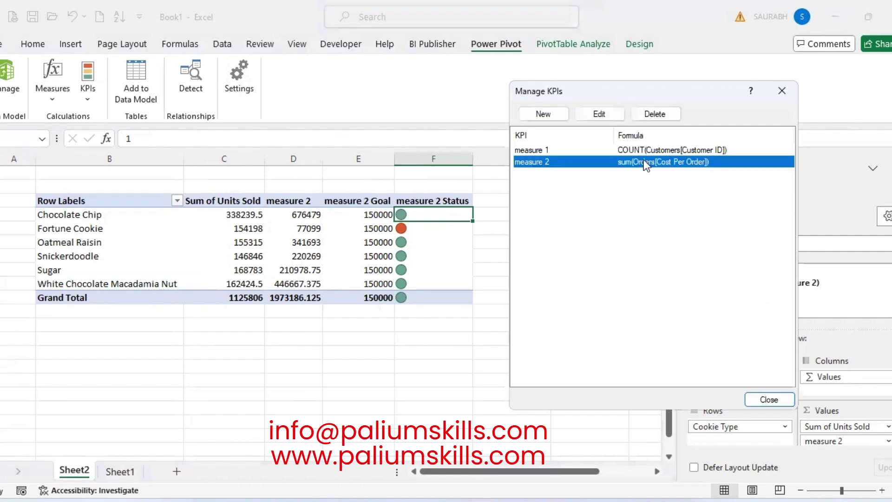
click(608, 116)
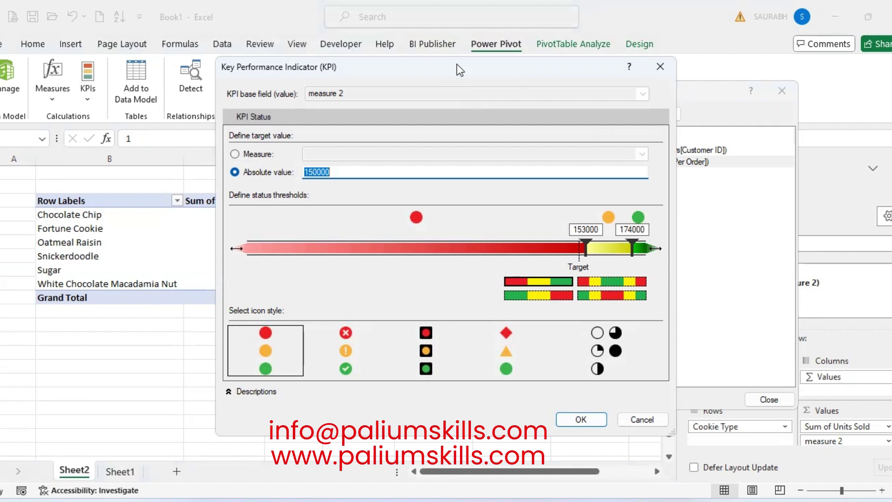
drag(456, 67, 667, 112)
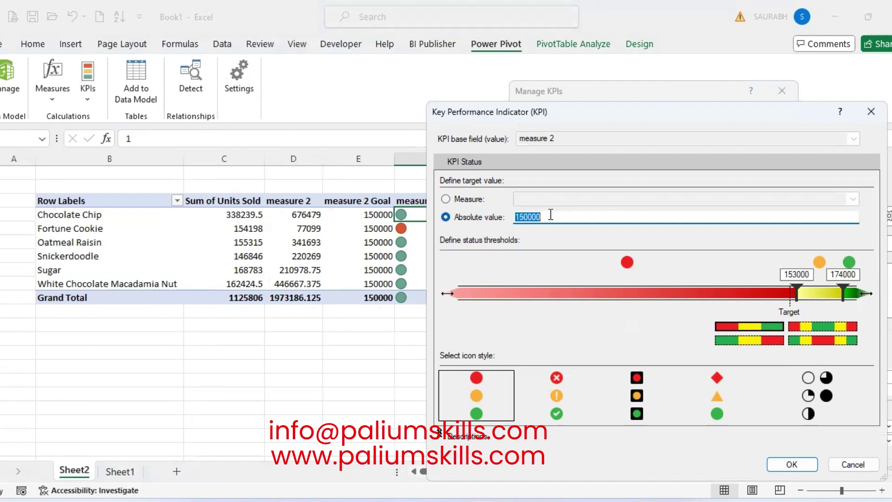
click(796, 294)
click(525, 217)
key(BackSpace)
text(4)
key(Tab)
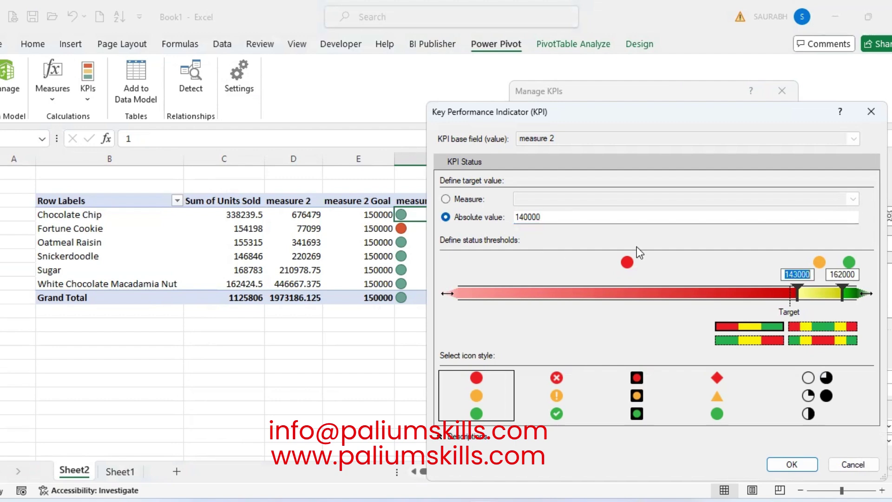
- Set the KPI's lower status threshold to 124000, save it, close the KPI list, and refresh the PivotTable
drag(797, 292, 752, 290)
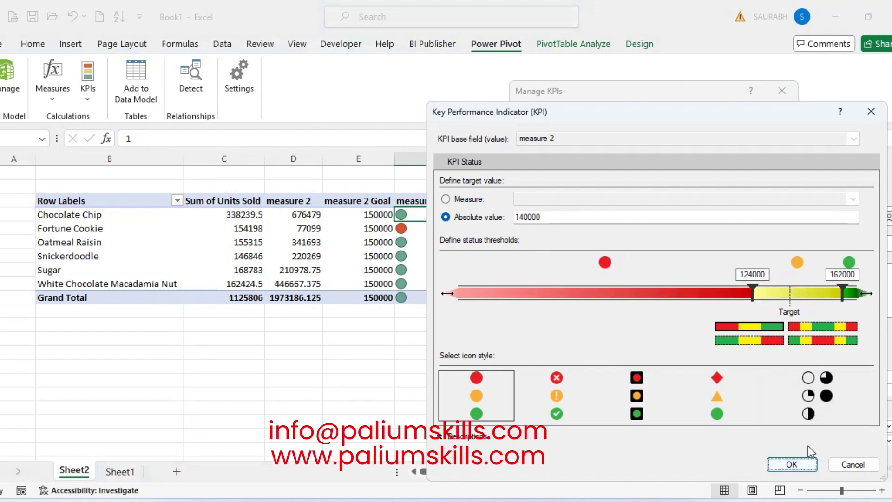
click(801, 462)
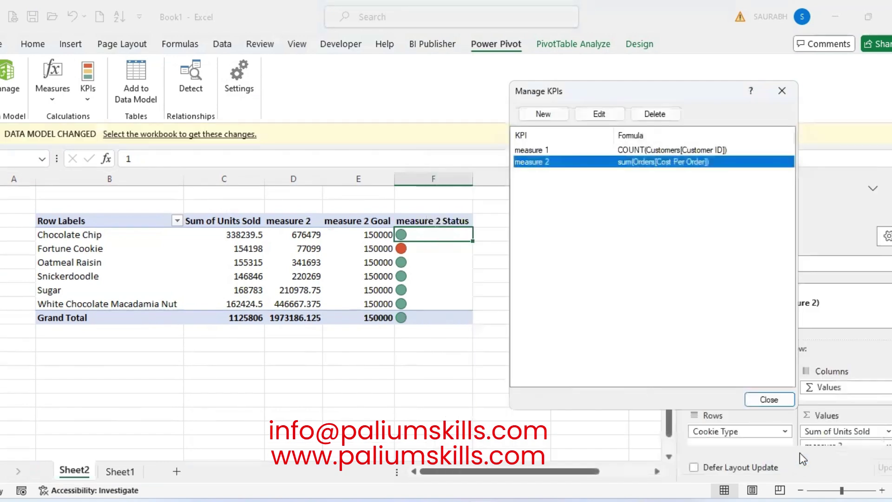
click(767, 402)
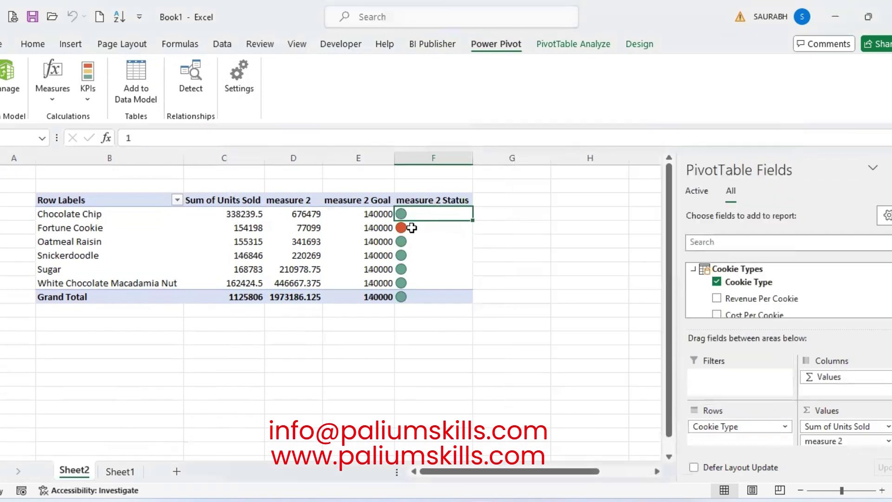
right_click(421, 227)
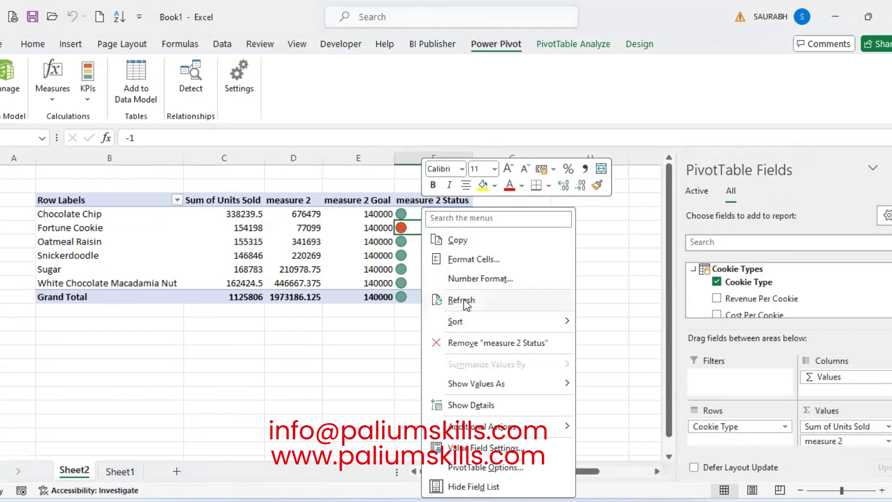
click(462, 300)
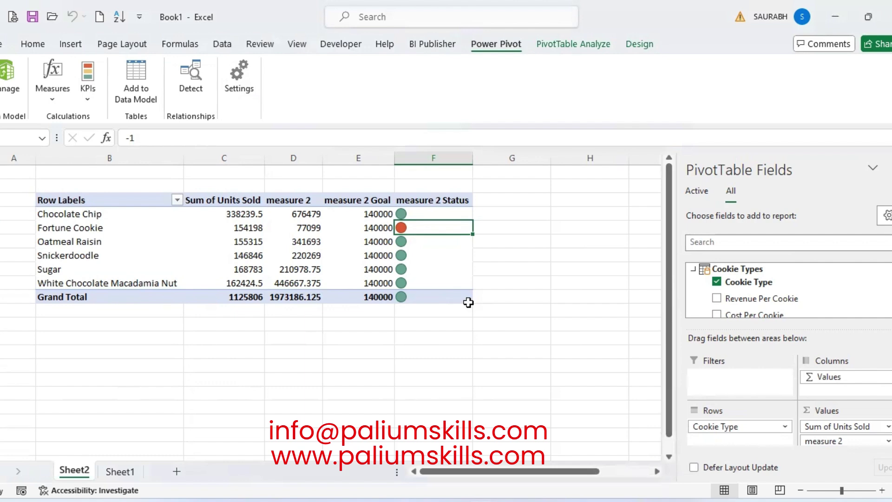
- Review the measure 2 values by cookie type, show the records behind the Oatmeal Raisin value, and return to Sheet2
click(453, 267)
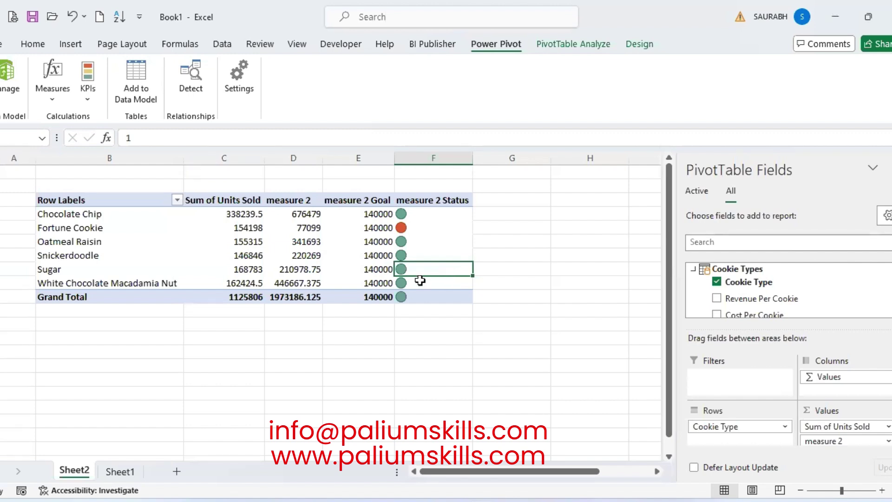
click(313, 215)
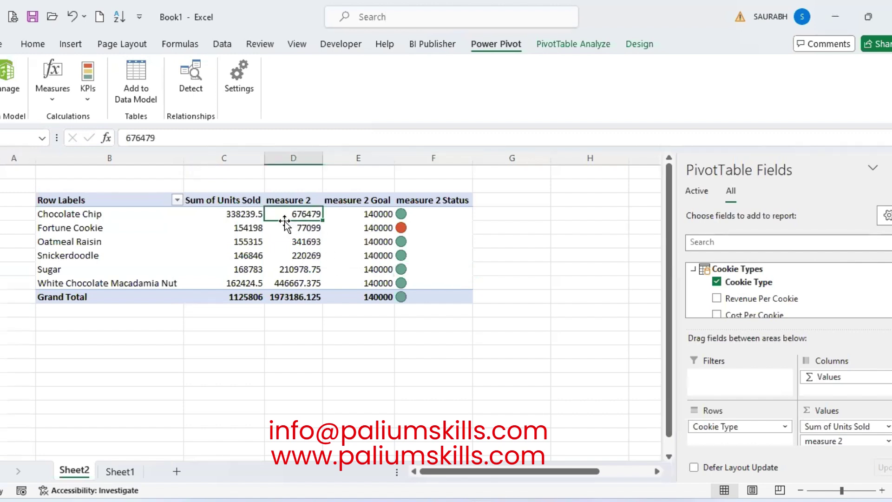
click(295, 227)
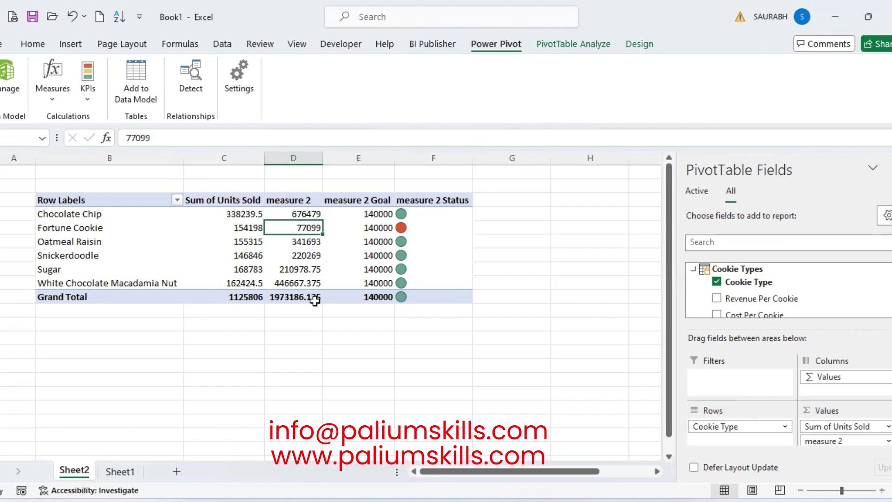
click(306, 241)
double_click(307, 241)
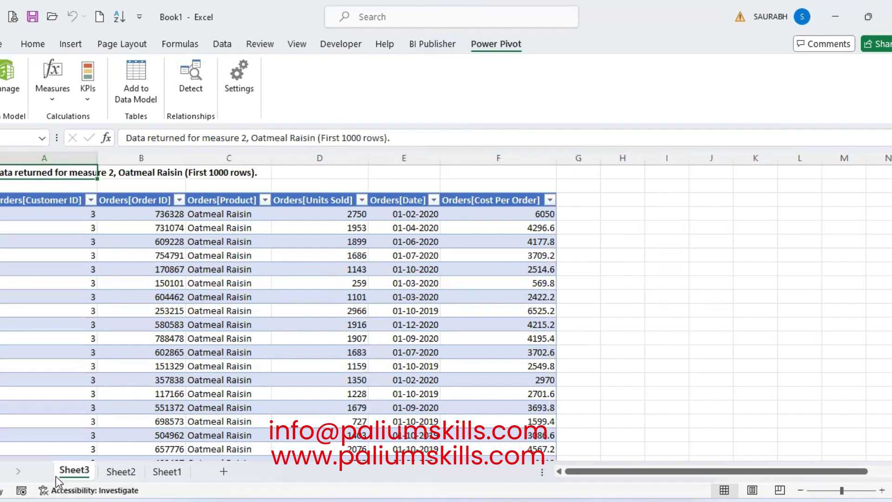
click(175, 473)
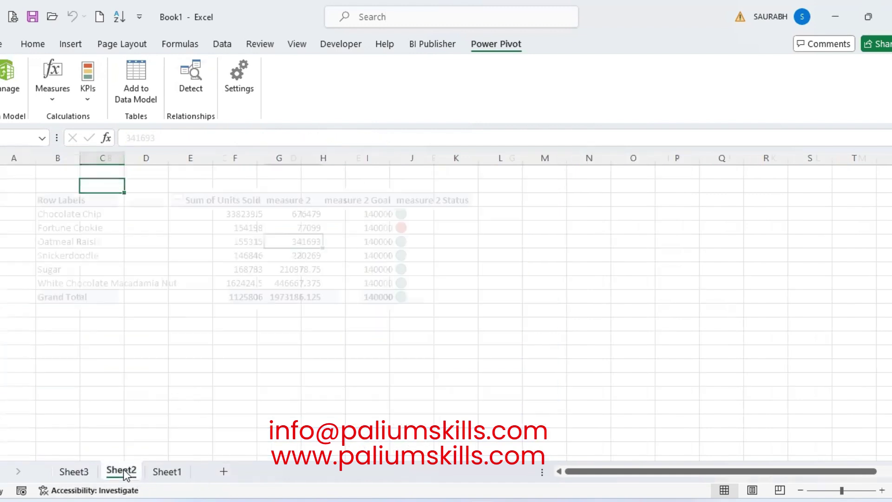
click(121, 472)
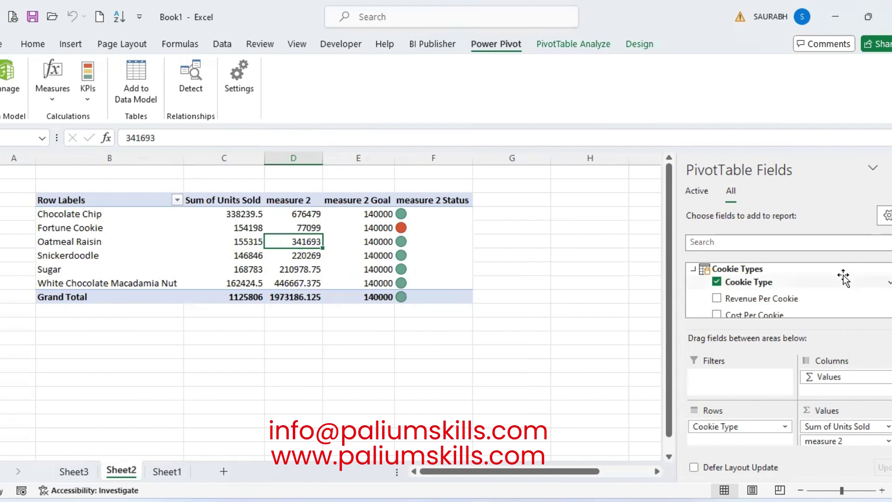
- Set the measure 2 KPI's absolute target value to 300000, save it, and close the KPI list
click(87, 91)
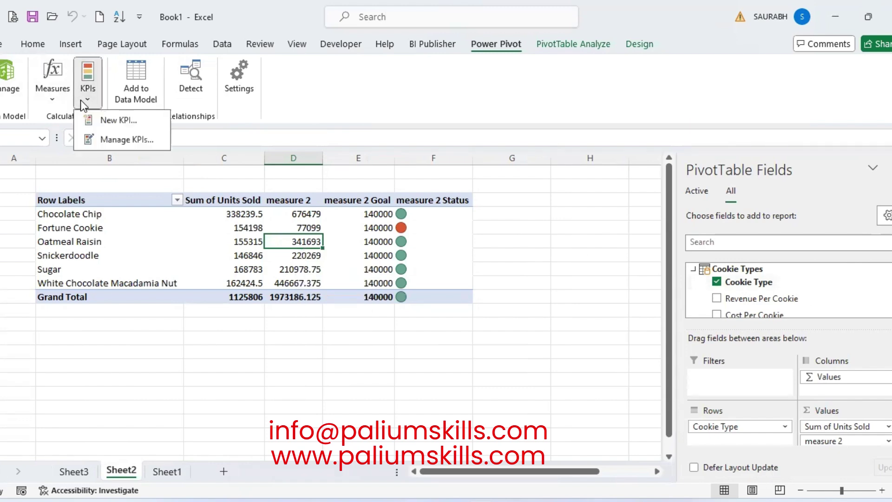
click(111, 140)
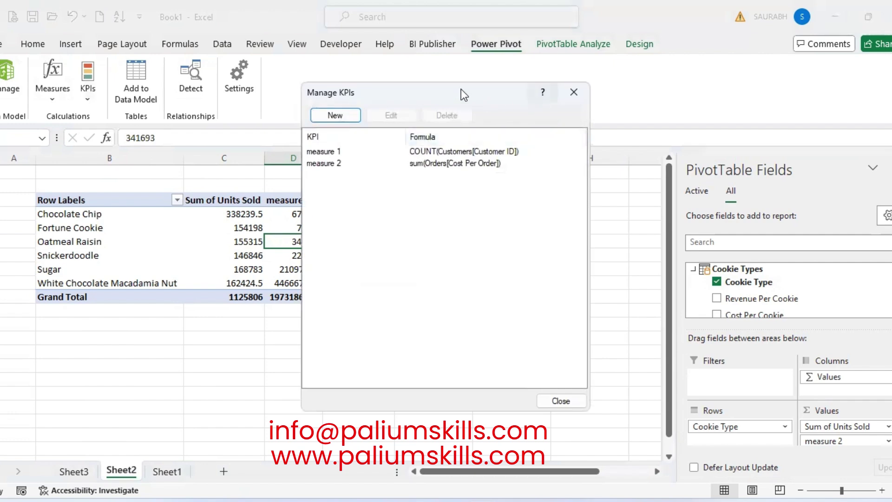
drag(478, 98, 688, 126)
click(671, 191)
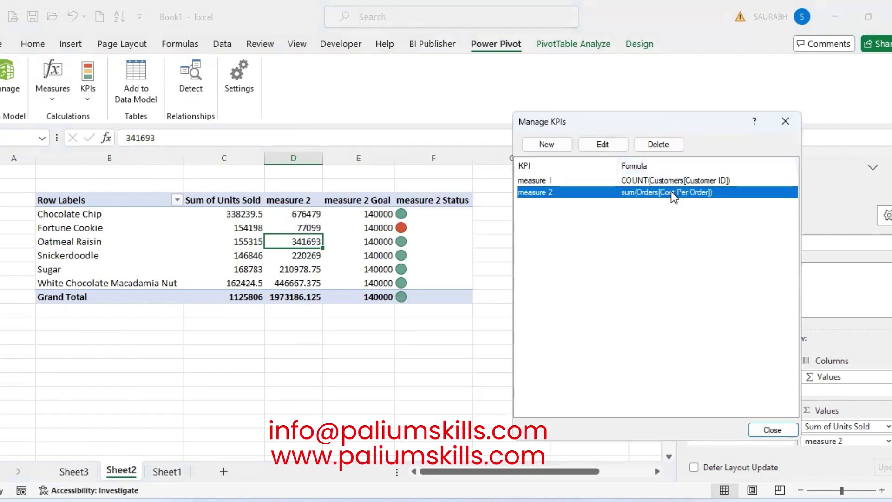
click(611, 143)
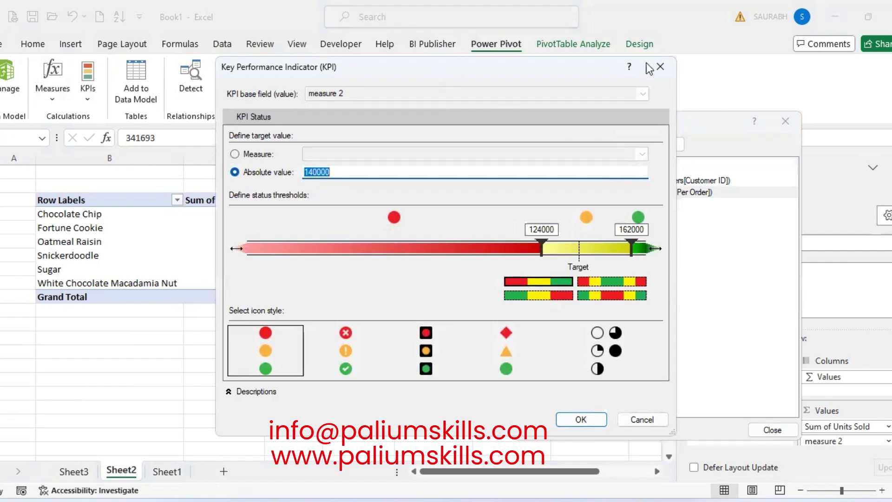
drag(442, 71, 654, 67)
text(3)
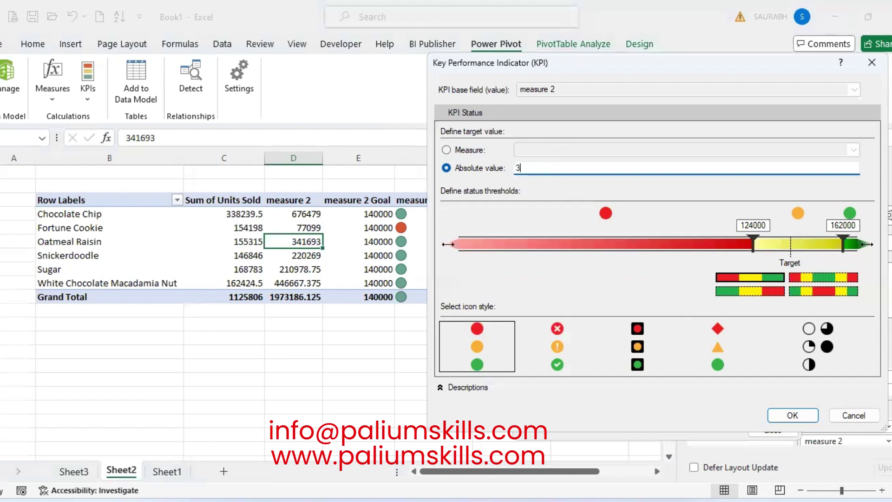
text(00000)
click(719, 207)
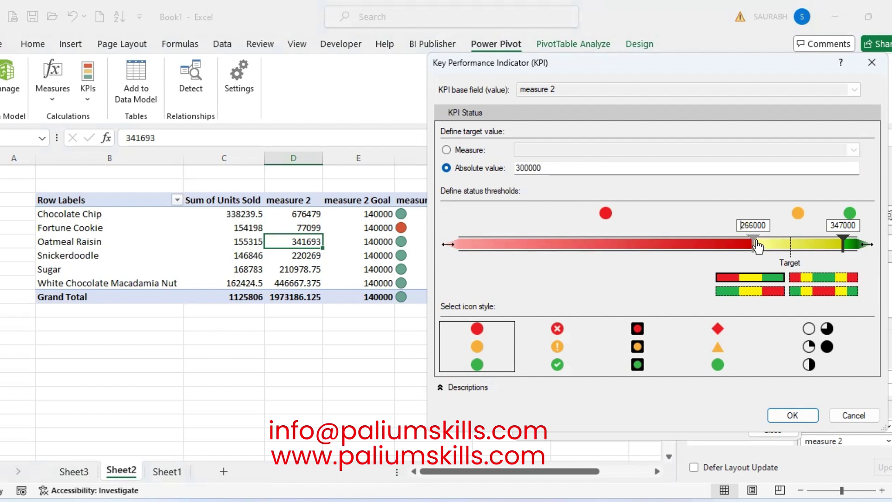
click(790, 412)
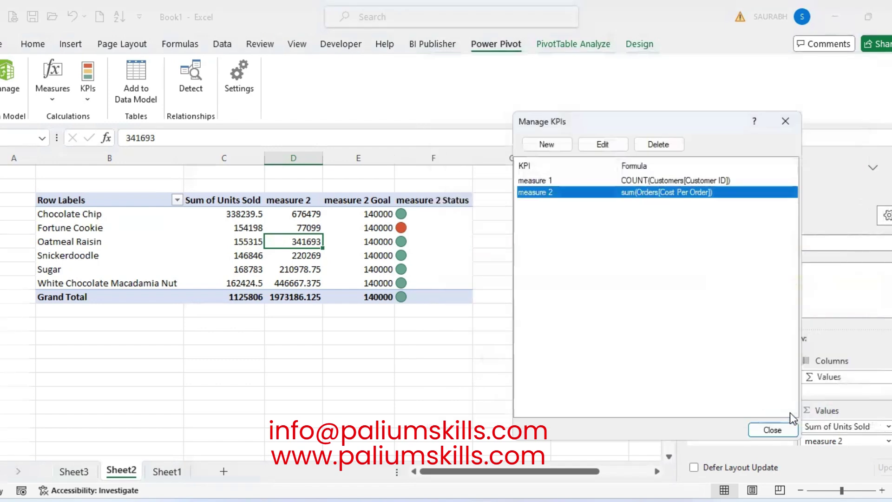
click(769, 431)
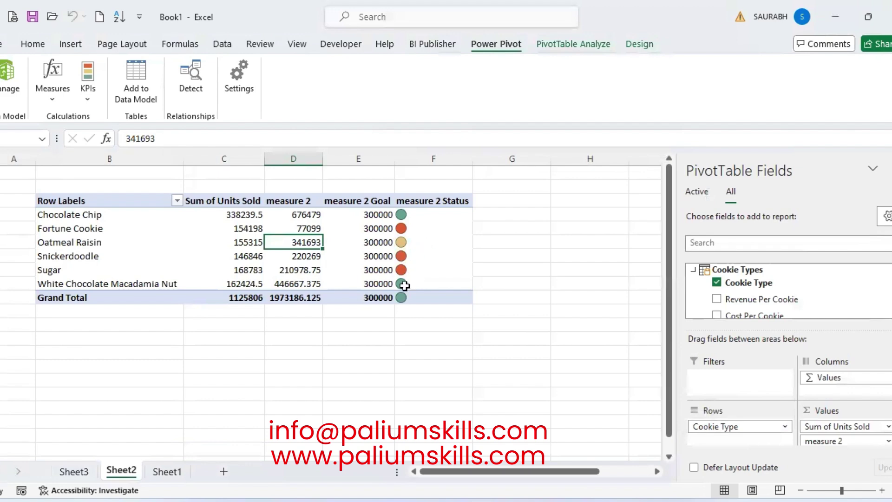
- Compare the measure 2 status indicators in the PivotTable with the target and thresholds in the KPI's definition
mouse_move(417, 215)
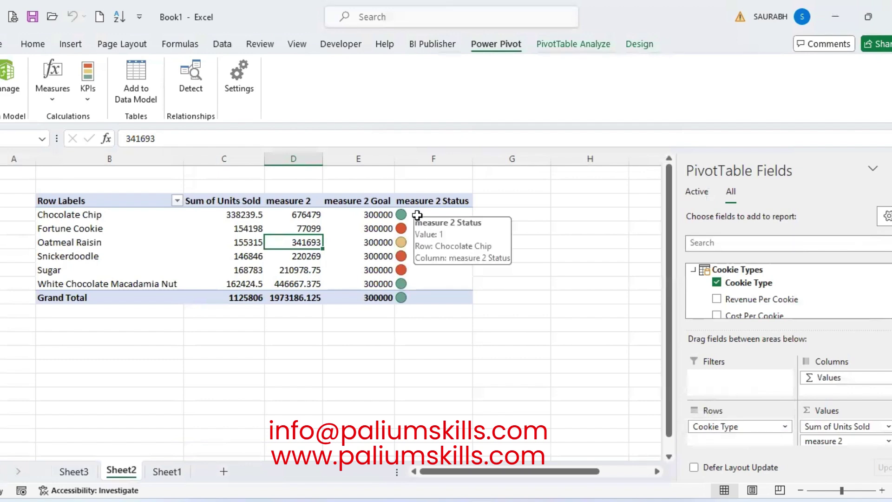
mouse_move(415, 243)
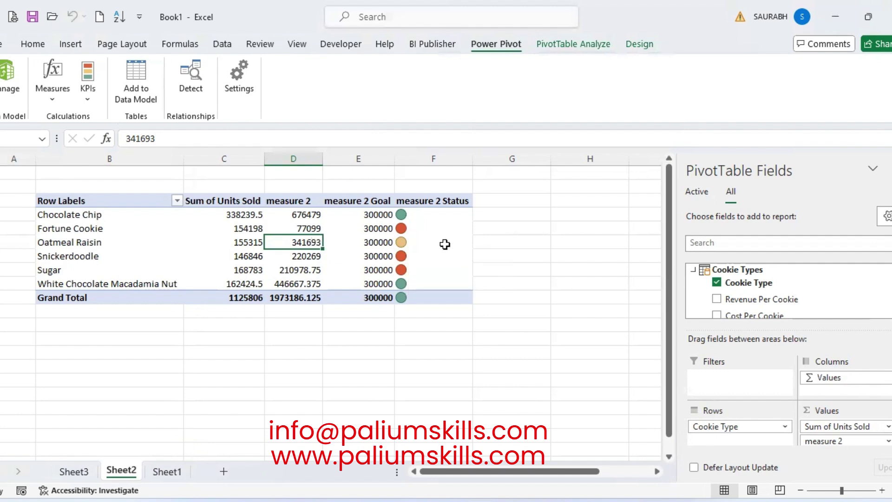
mouse_move(400, 242)
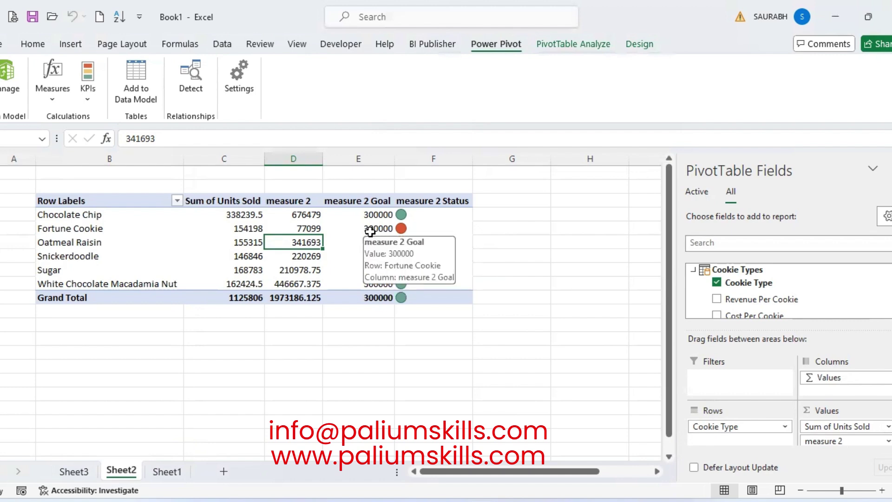
click(96, 98)
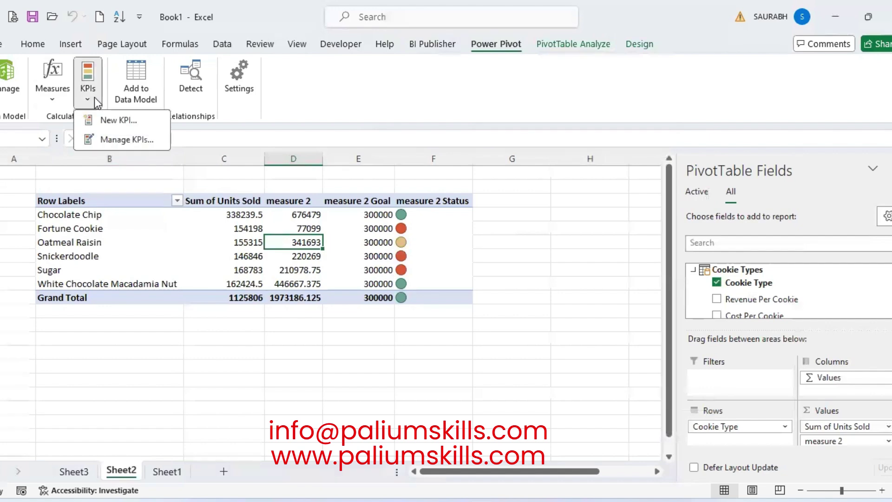
click(107, 139)
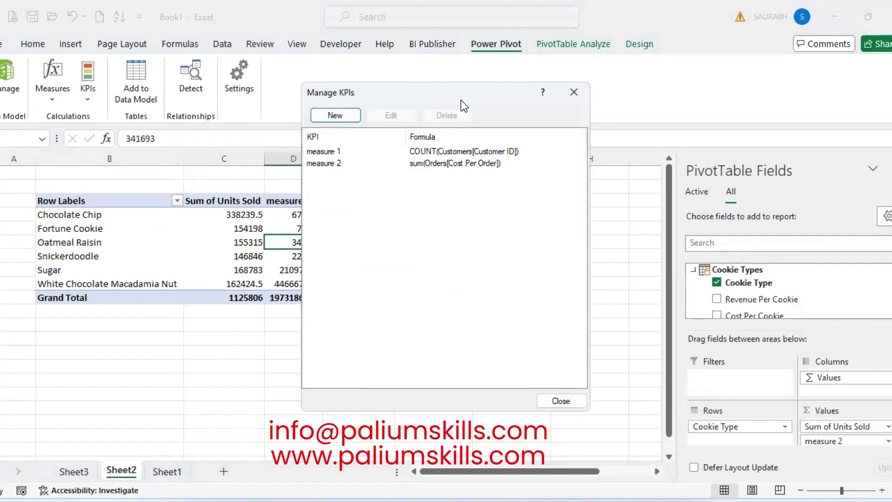
drag(461, 100, 665, 96)
click(636, 160)
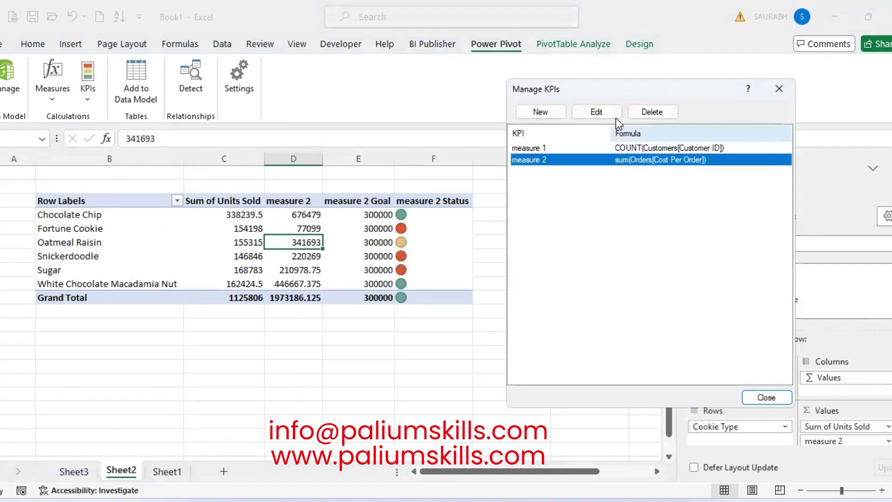
click(613, 113)
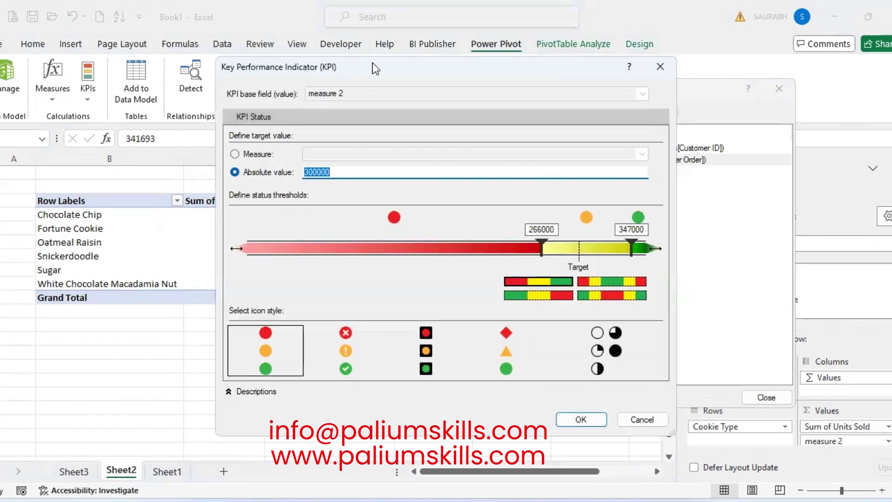
drag(380, 66, 601, 110)
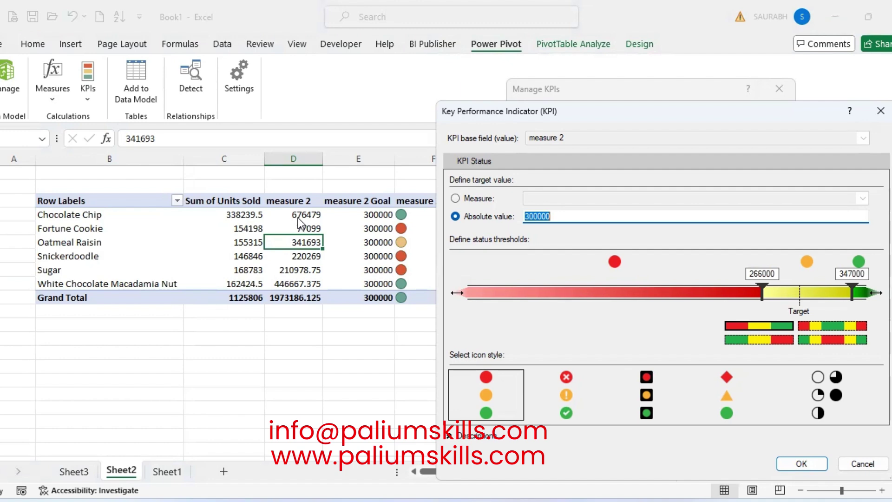
- Switch to Power BI Desktop and open the report view of the untitled report
mouse_move(575, 501)
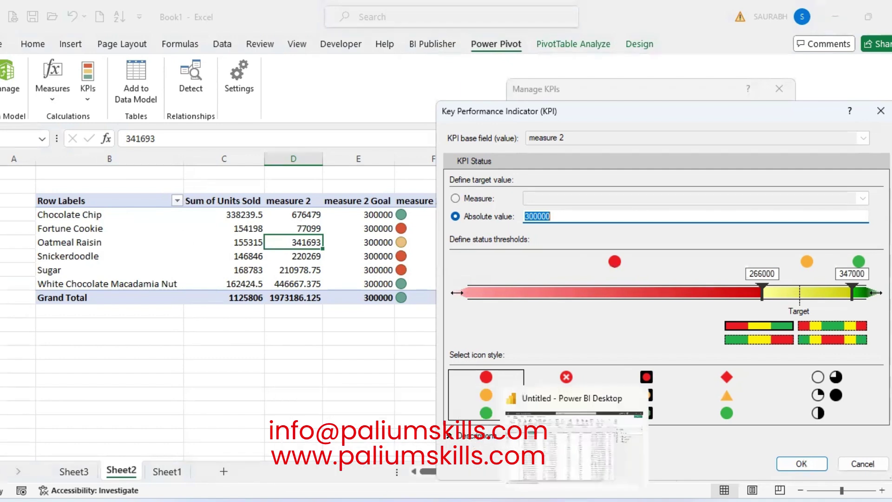
click(572, 431)
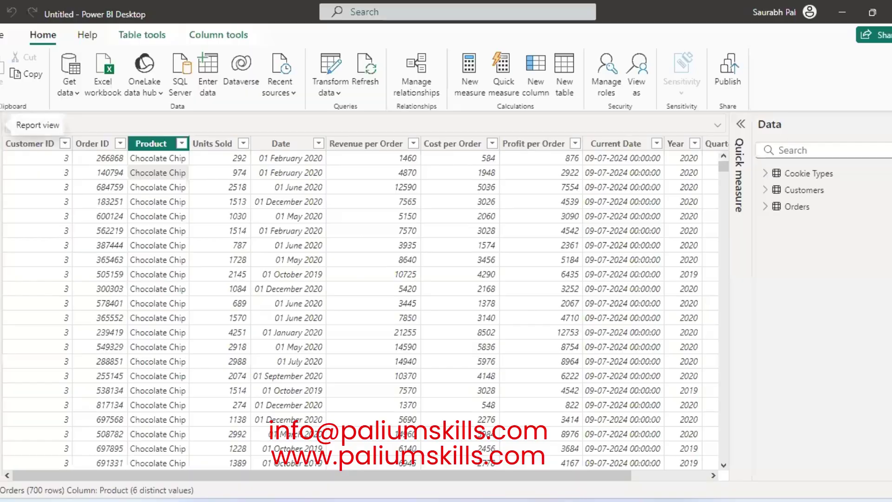
click(2, 128)
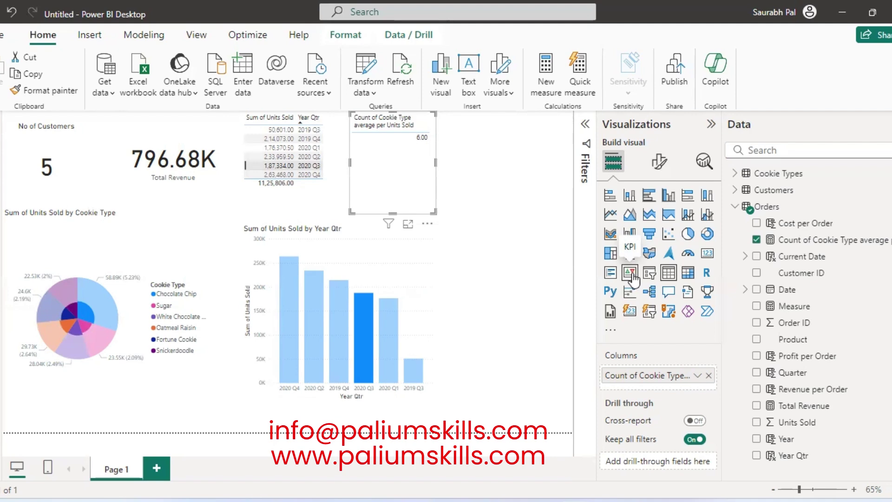
- Switch from Power BI Desktop to the Power Pivot window and view the Orders data with its measures
mouse_move(513, 501)
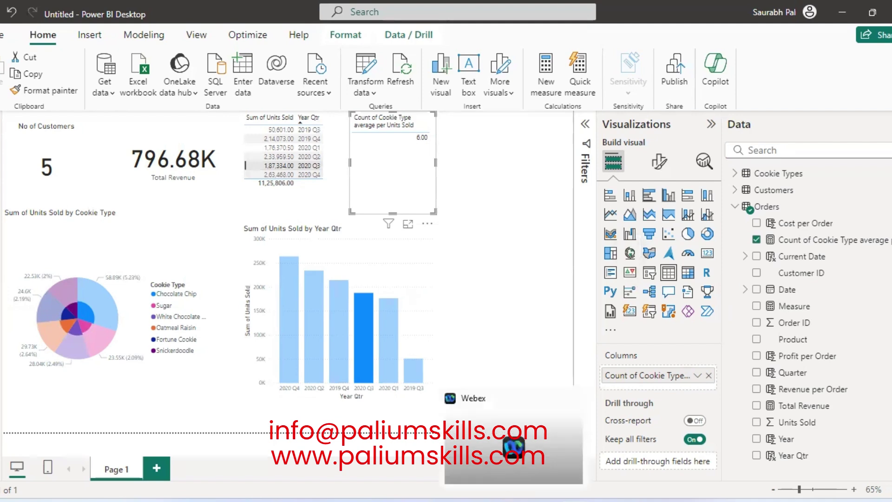
mouse_move(486, 501)
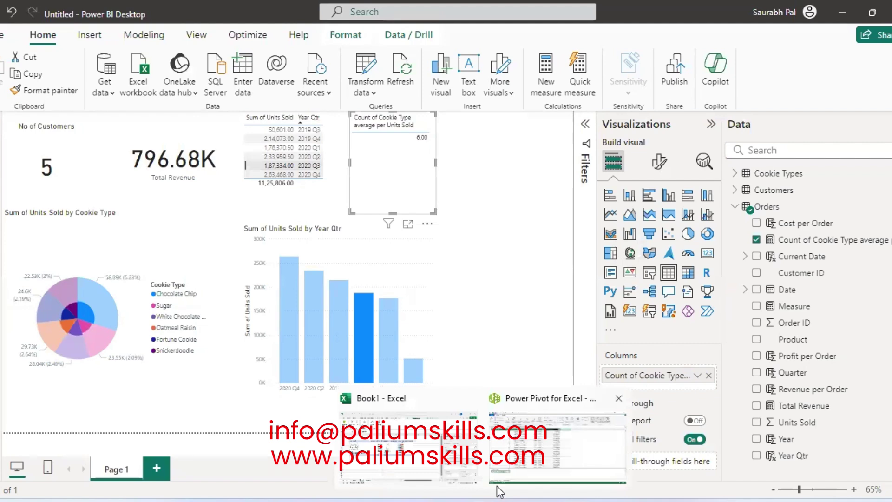
click(540, 427)
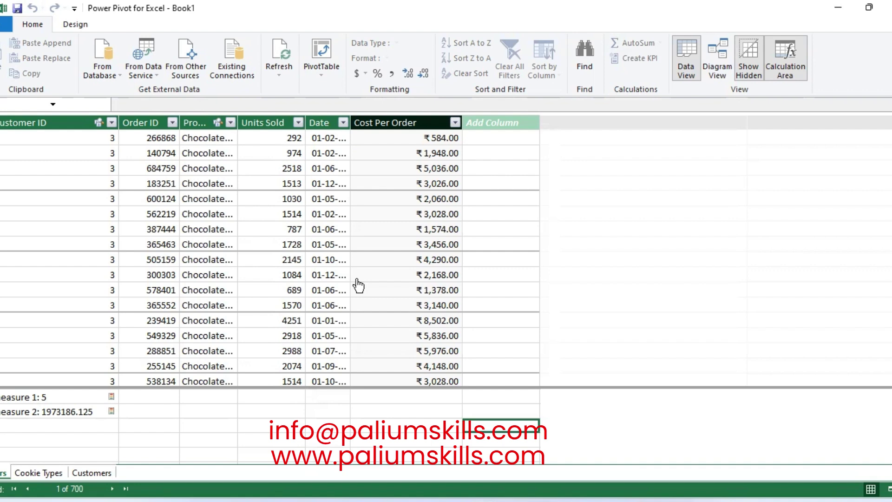
- Return to the Book1 workbook in Excel and close the measure 2 KPI definition and the KPI list
mouse_move(501, 493)
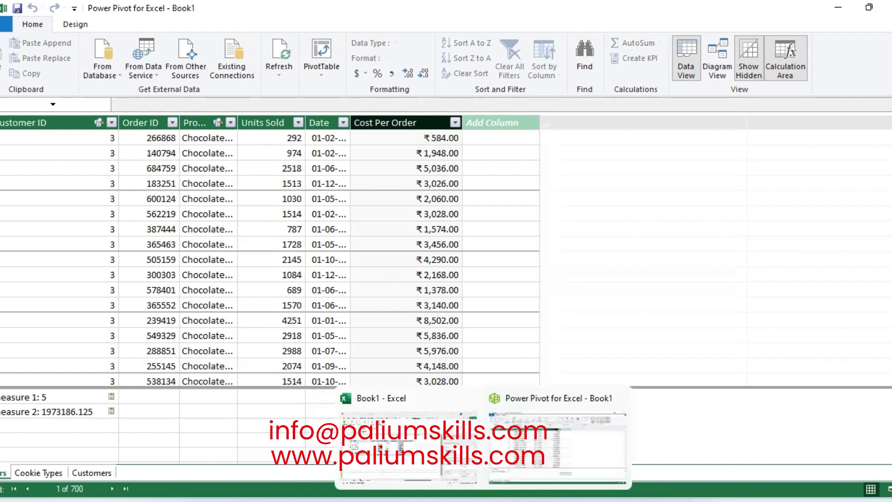
click(397, 447)
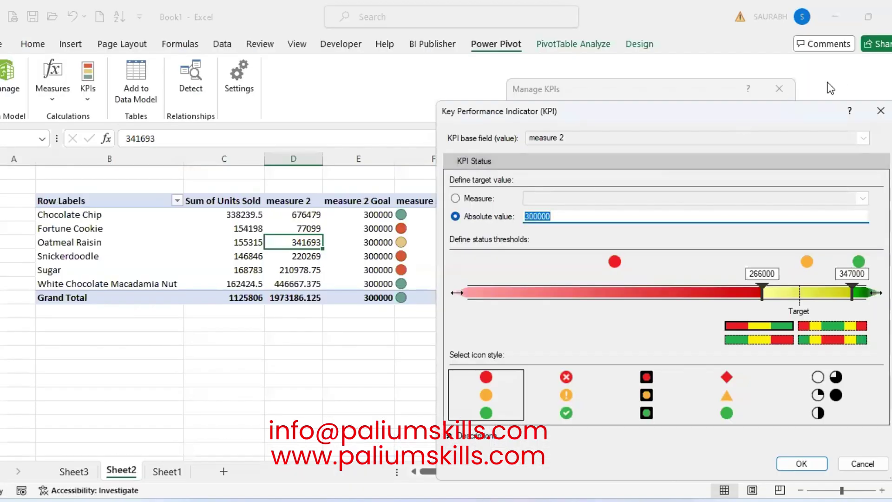
click(881, 112)
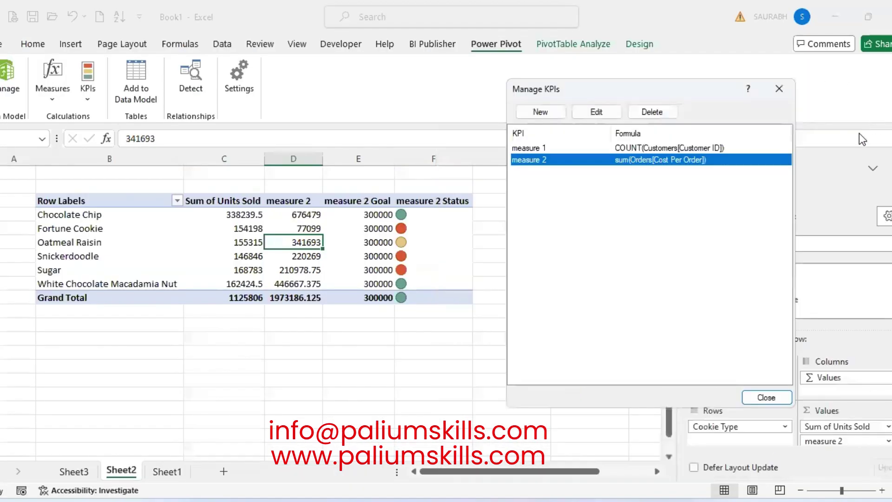
click(762, 397)
click(366, 379)
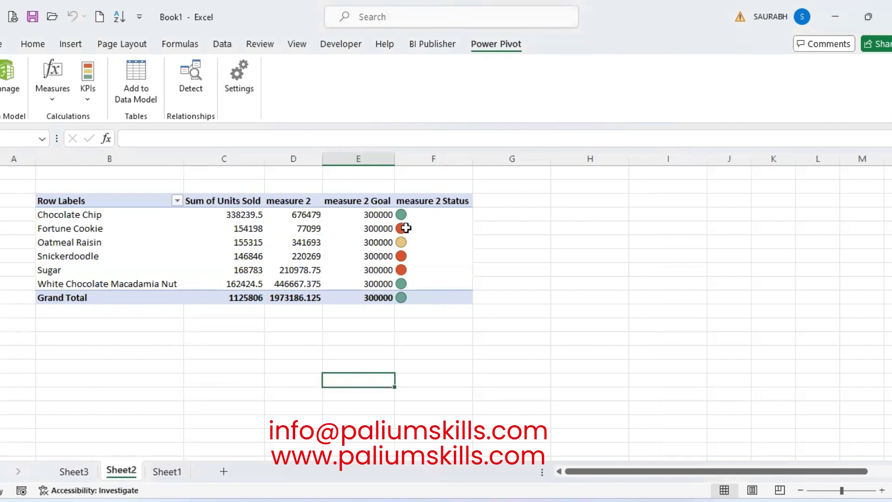
- Show the records behind the Chocolate Chip measure 2 status on a new sheet and return to Sheet2
double_click(418, 215)
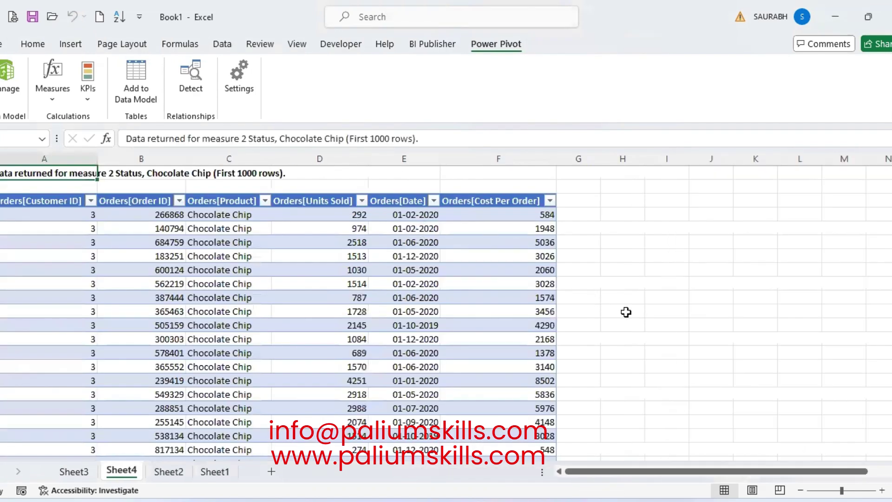
click(165, 472)
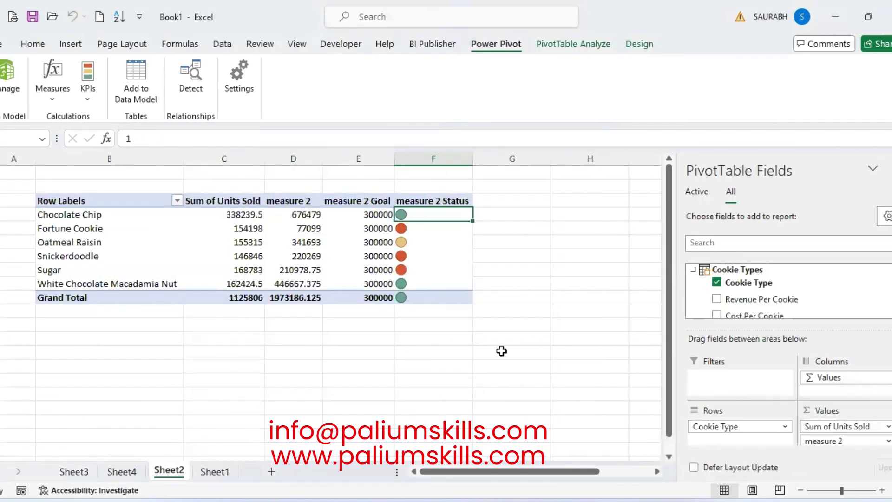
- Center the measure 2 Status indicators horizontally in the PivotTable, from Chocolate Chip through Grand Total
key(shift+Down)
key(shift+Down)
key(shift+Down)
key(shift+Down)
key(shift+Down)
key(shift+Down)
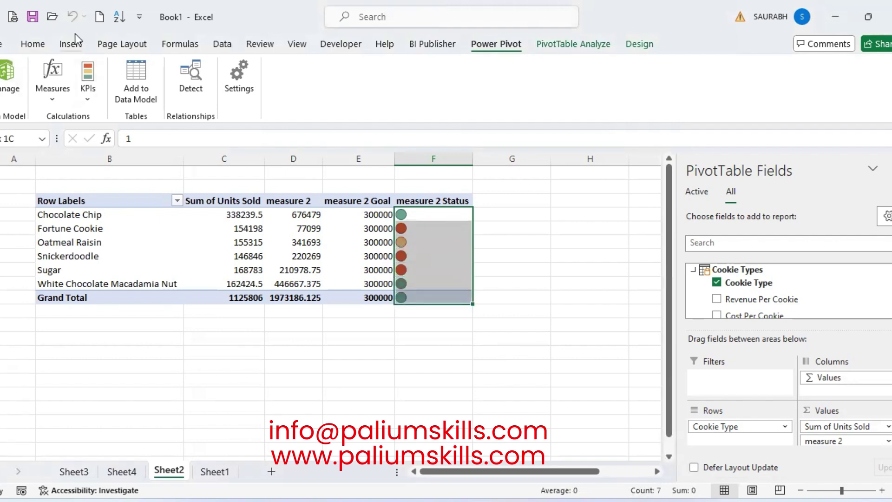
click(31, 45)
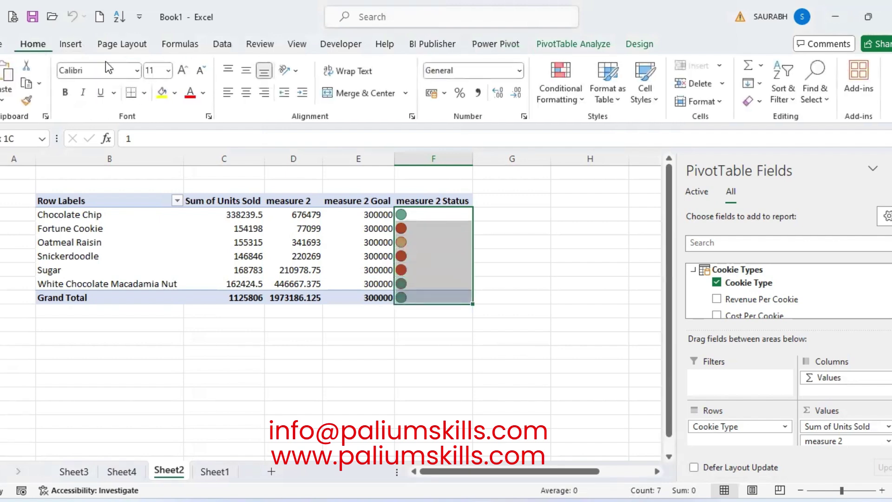
click(246, 92)
click(380, 366)
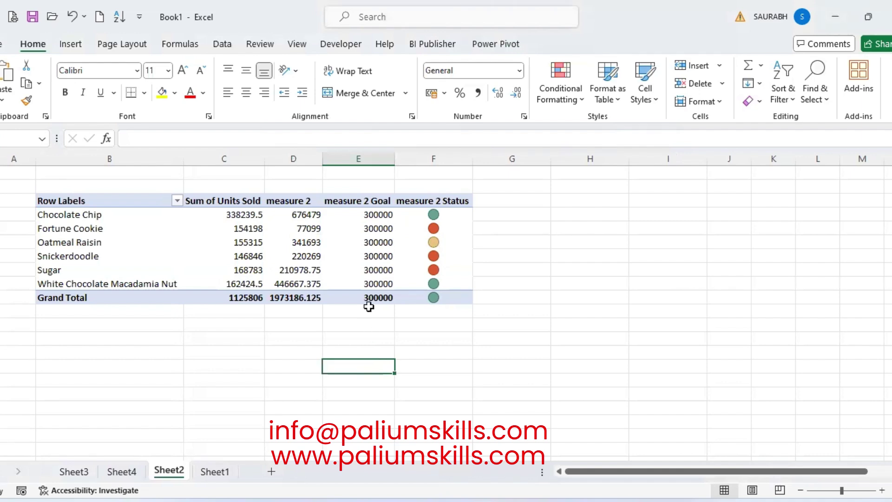
- Inspect the measure 2 Goal values for the Sugar and Grand Total rows of the PivotTable
click(372, 269)
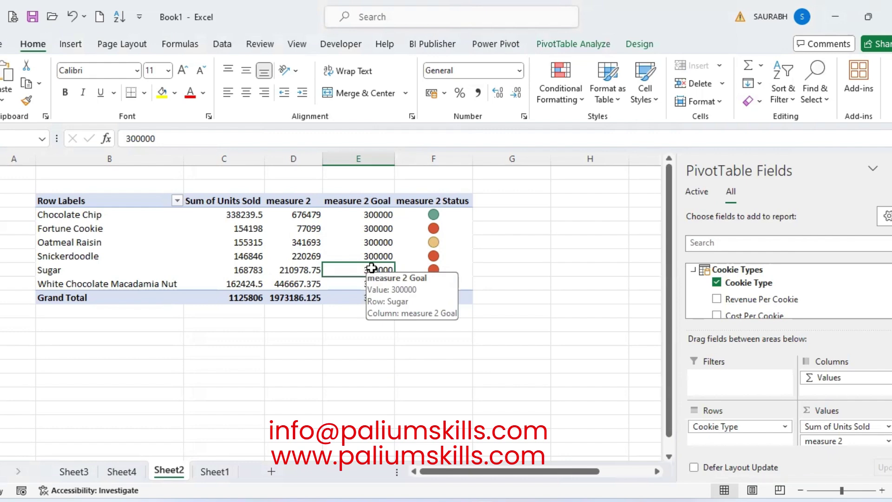
click(357, 317)
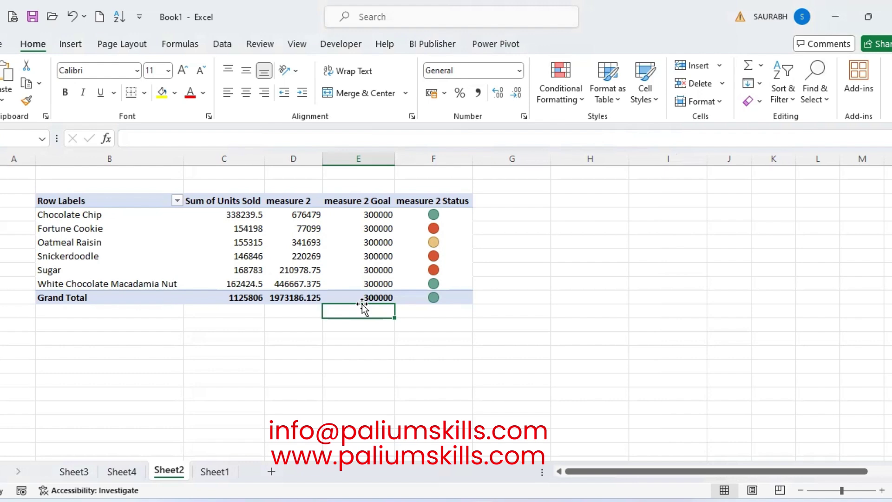
mouse_move(353, 297)
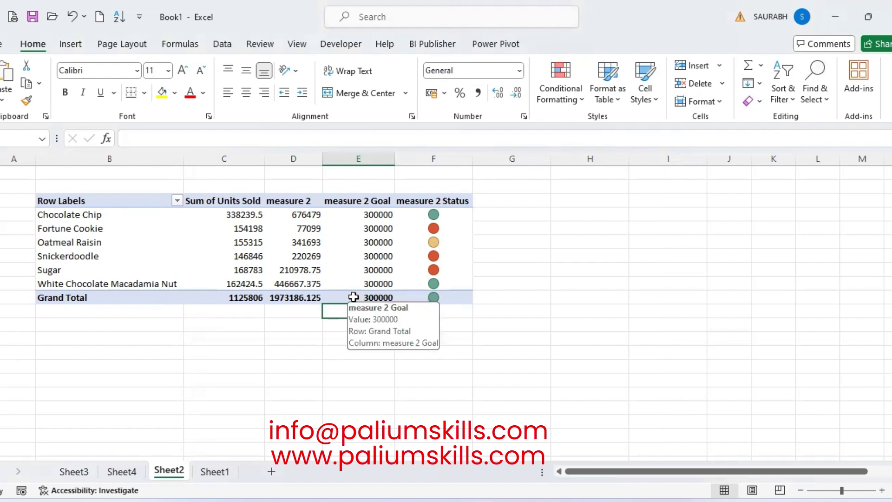